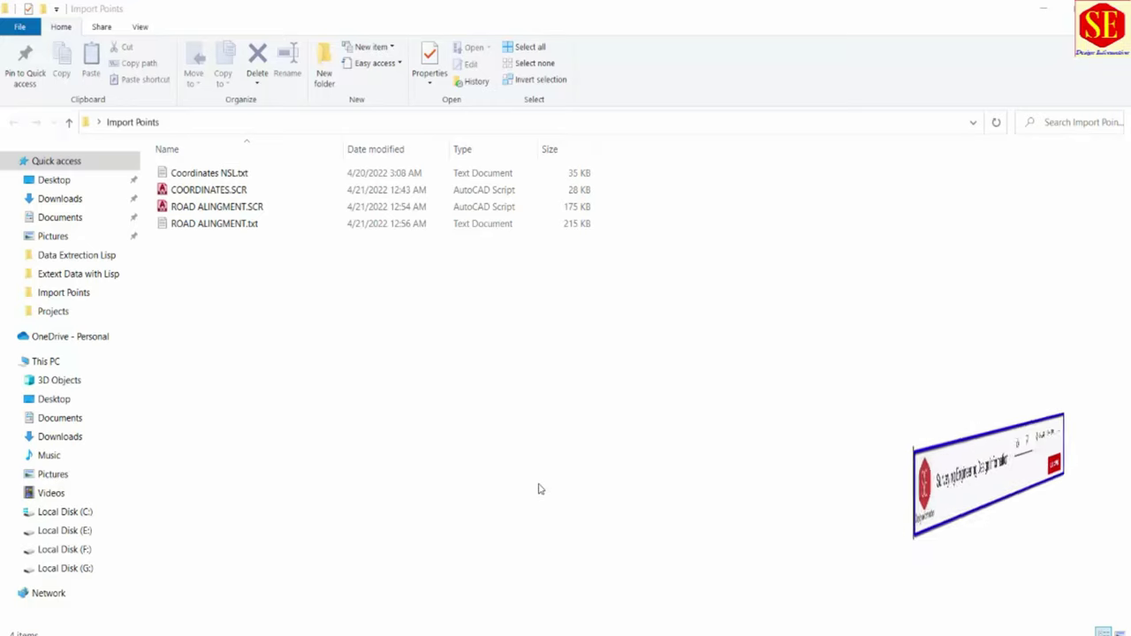
# Preview Coordinates NSL.txt and COORDINATES.SCR in Notepad, closing each window afterwards.
pyautogui.click(252, 206)
pyautogui.click(252, 196)
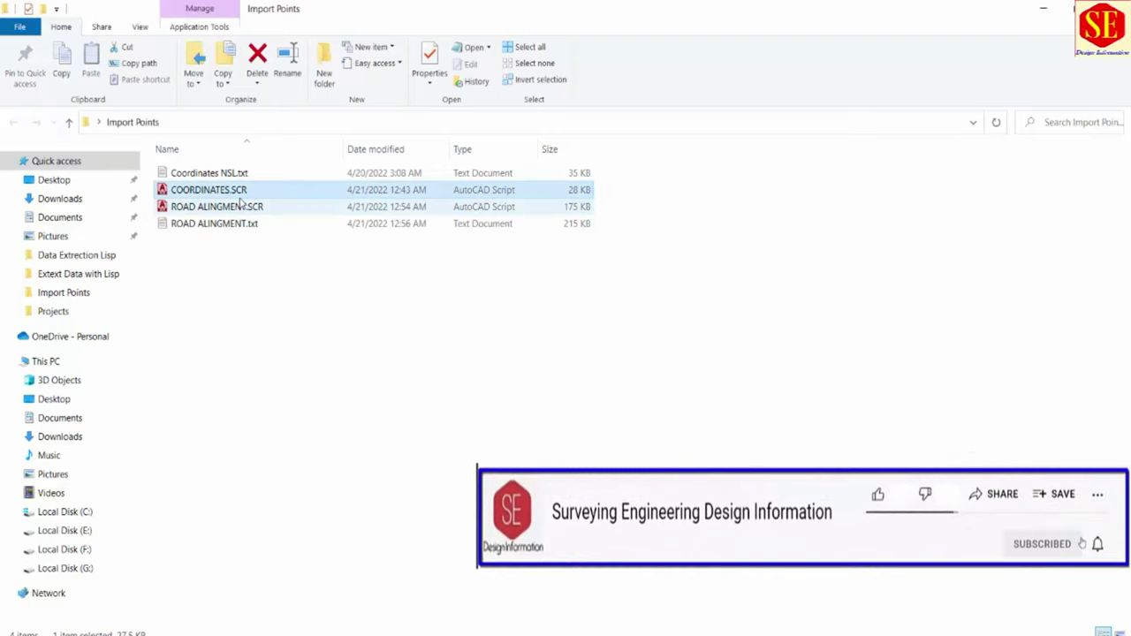
pyautogui.click(208, 174)
pyautogui.doubleClick(207, 174)
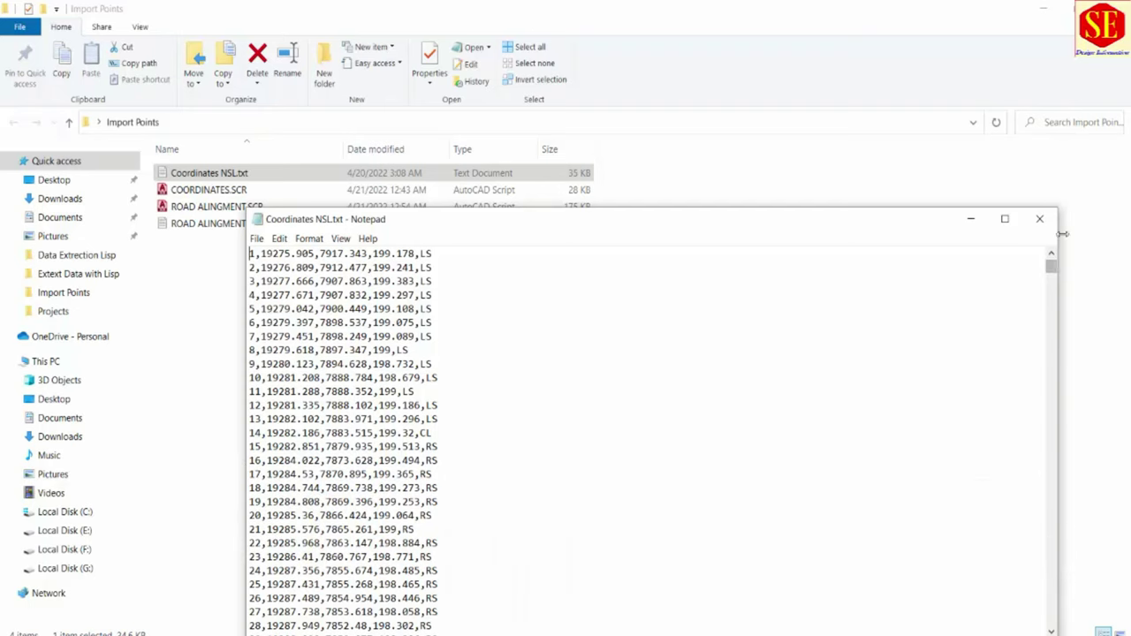
pyautogui.click(1039, 218)
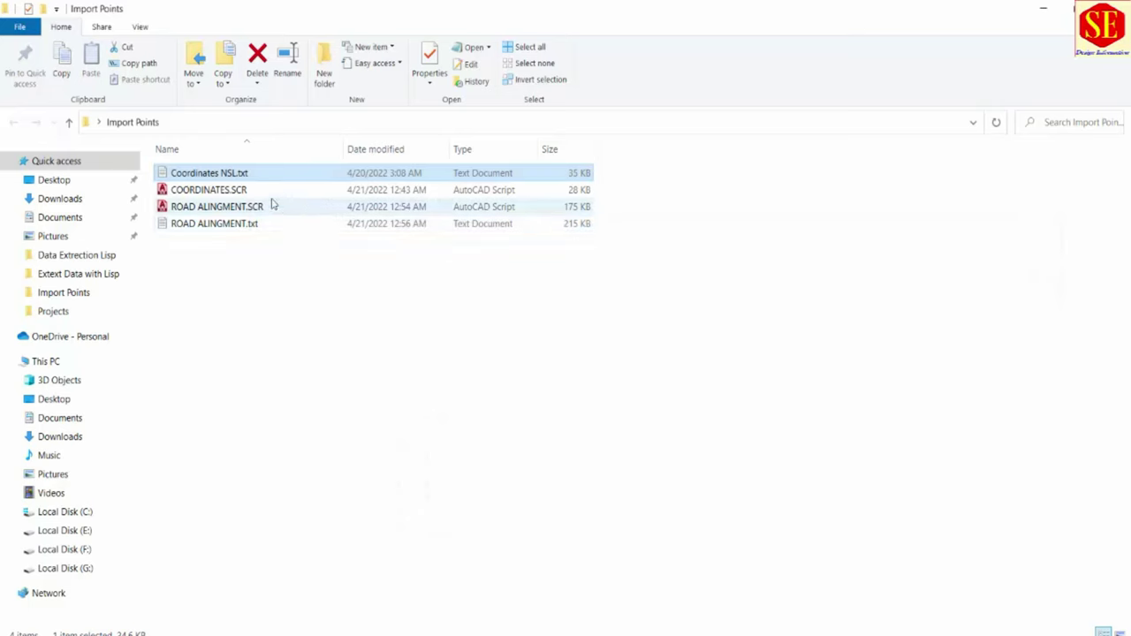
pyautogui.doubleClick(221, 191)
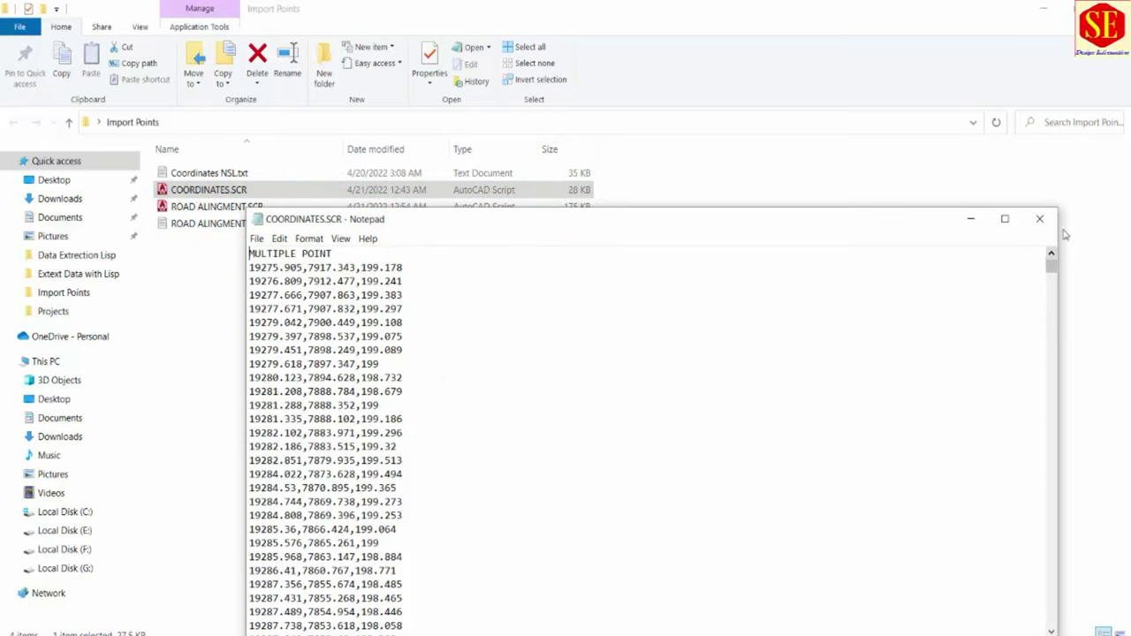
pyautogui.click(1039, 218)
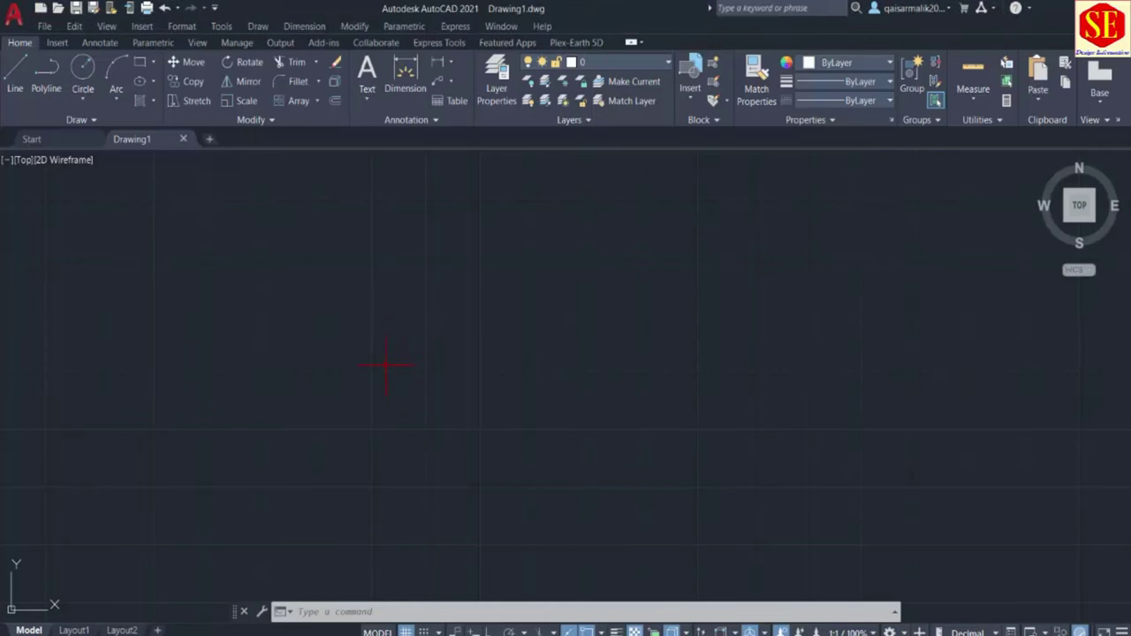
# Run COORDINATES.SCR through Tools > Run Script and zoom out to see the plotted points.
pyautogui.click(221, 25)
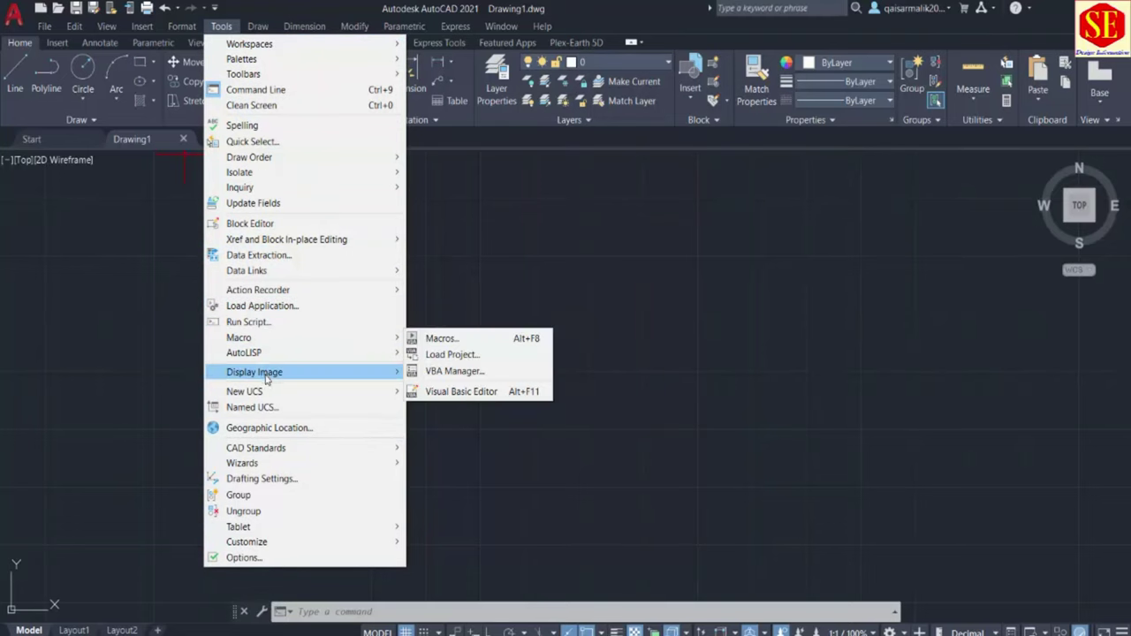
pyautogui.click(265, 323)
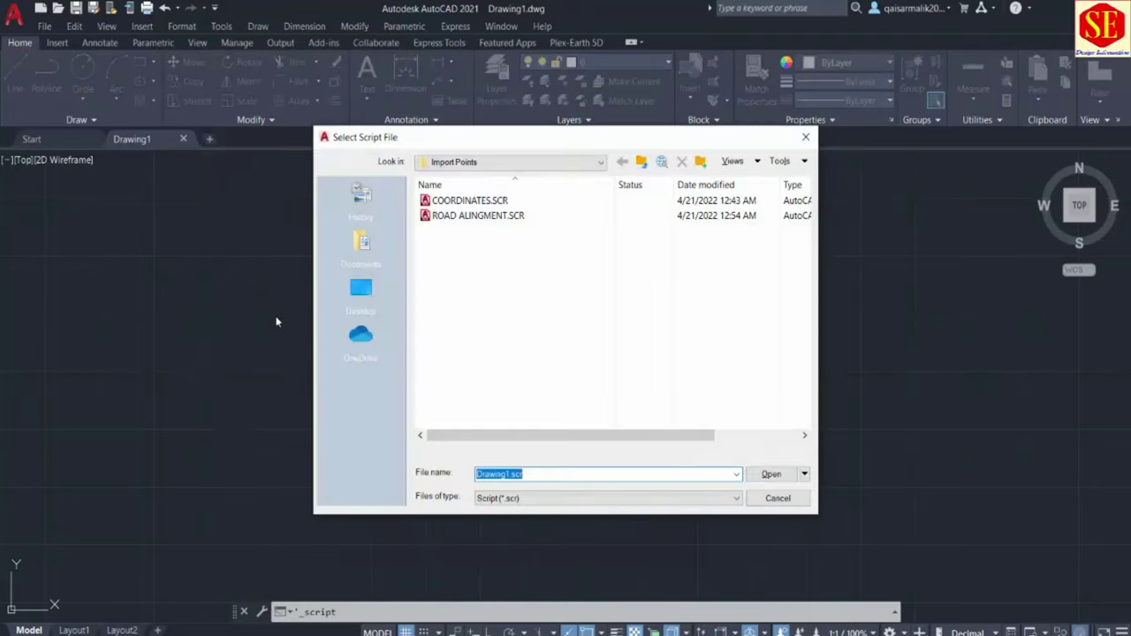
pyautogui.click(448, 203)
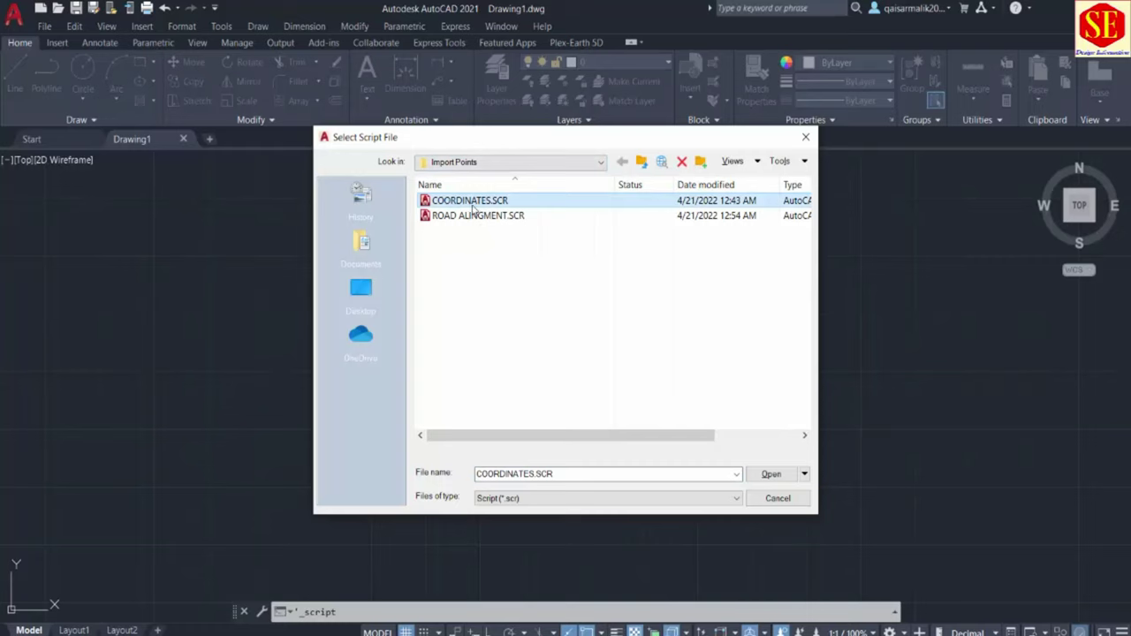
pyautogui.click(771, 474)
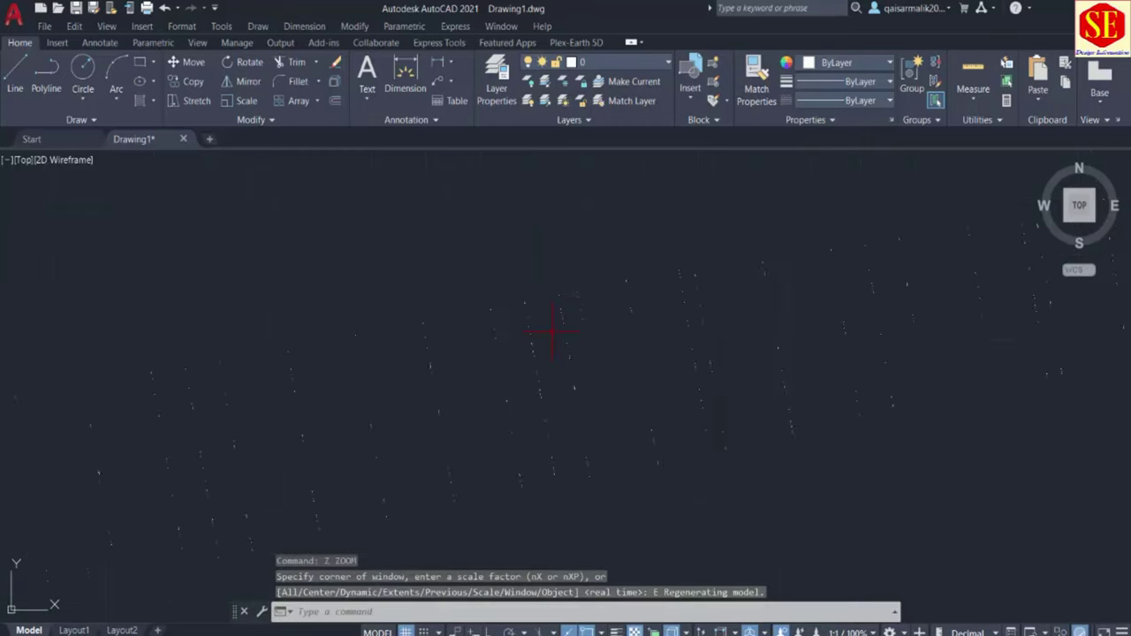
pyautogui.scroll(-2, 561, 349)
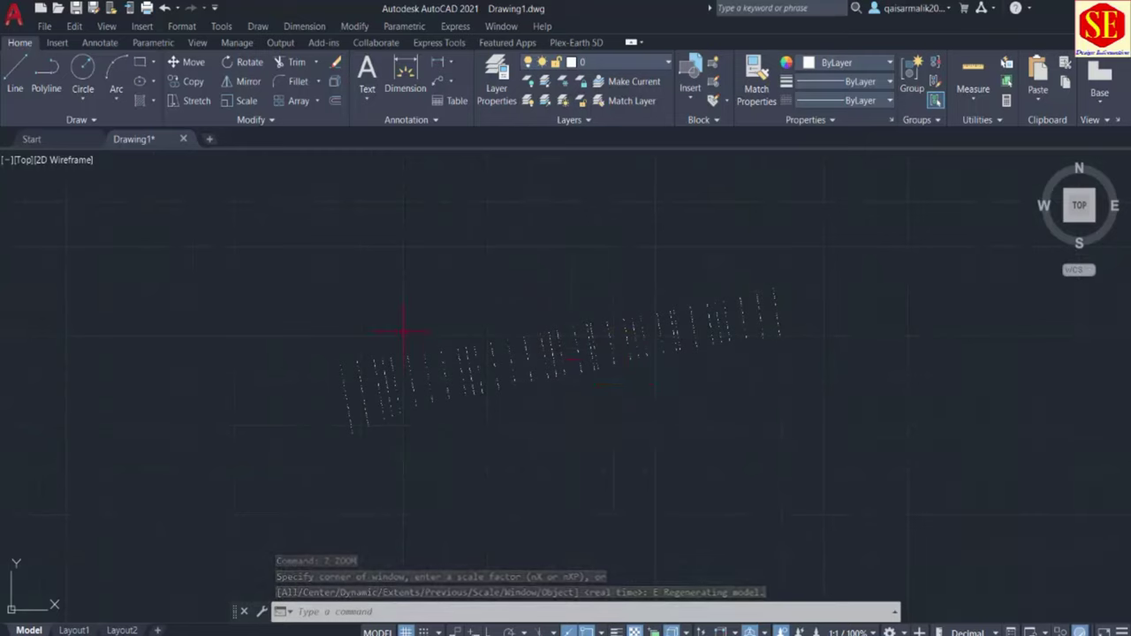
pyautogui.write('scr')
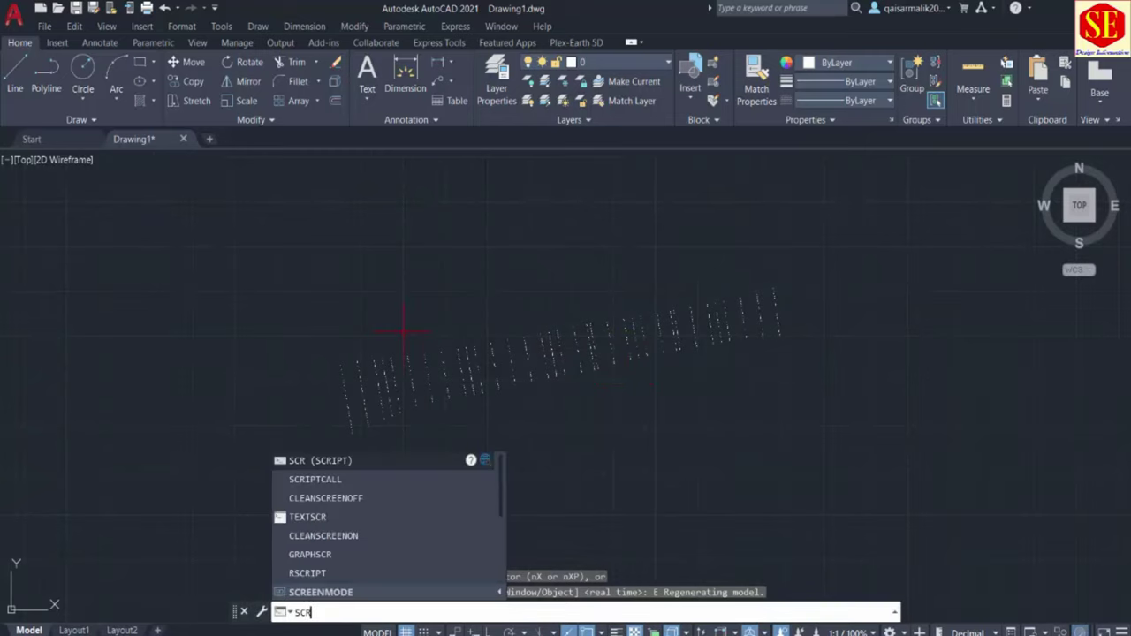
pyautogui.press('Escape')
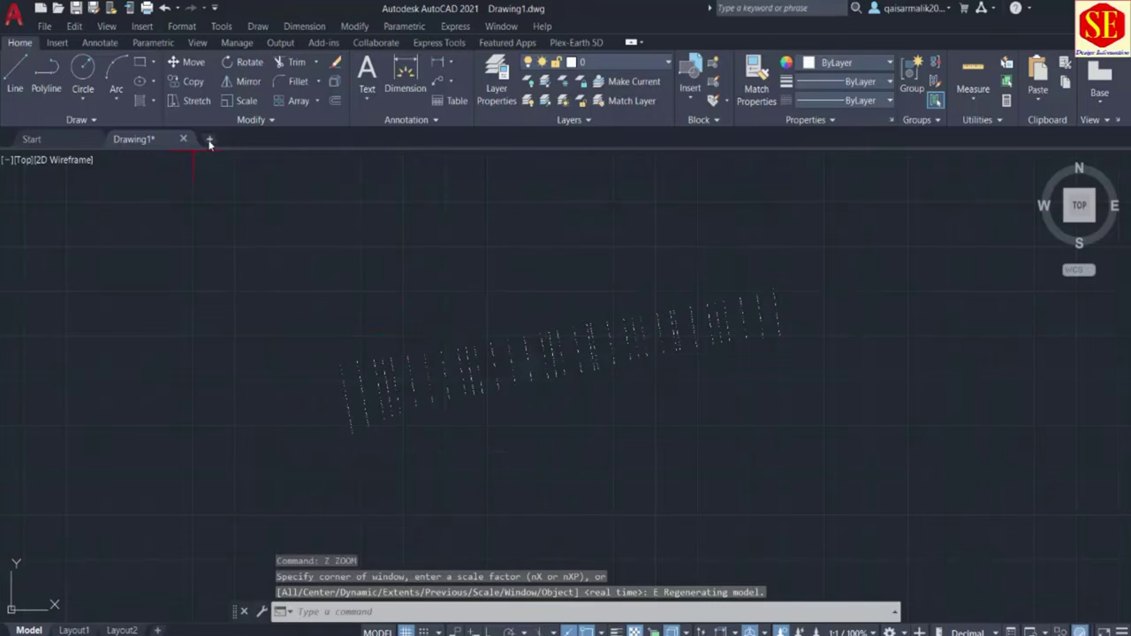
# Start a new blank drawing and launch the SCR script command.
pyautogui.click(209, 139)
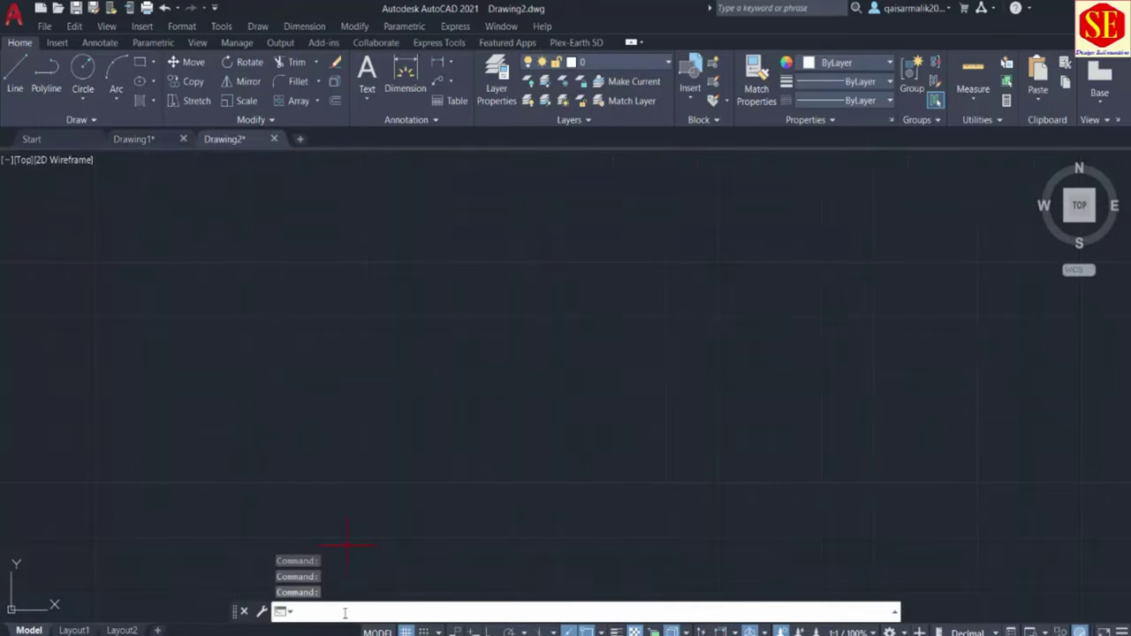
pyautogui.write('scr')
pyautogui.press('Return')
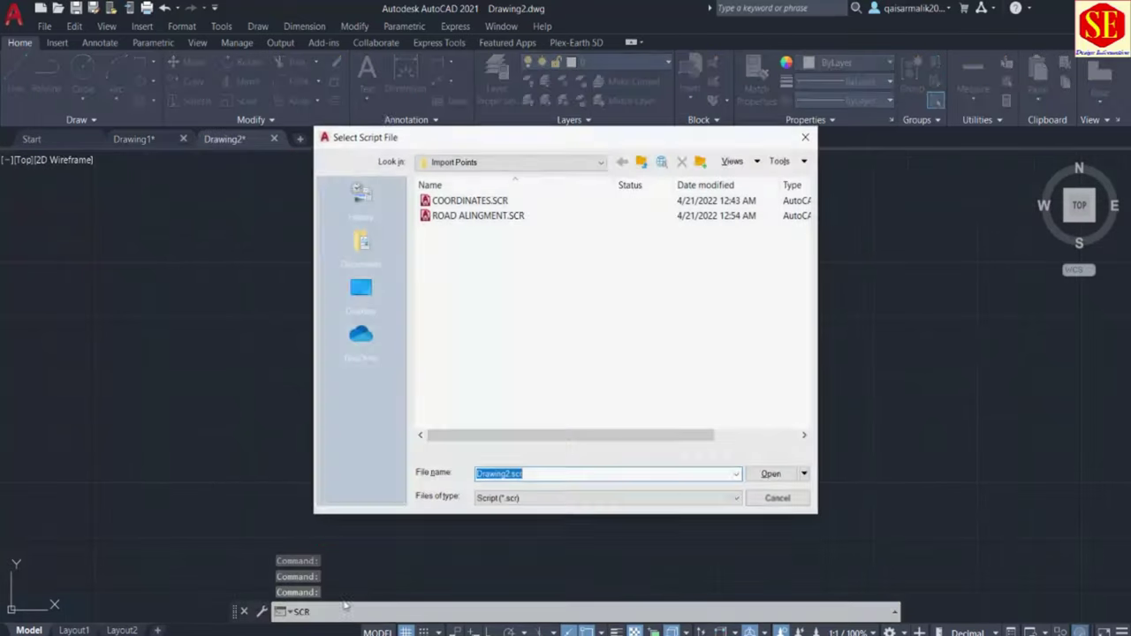
# Preview ROAD ALINGMENT.SCR in Notepad, then run it in Drawing2.
pyautogui.click(467, 201)
pyautogui.click(462, 218)
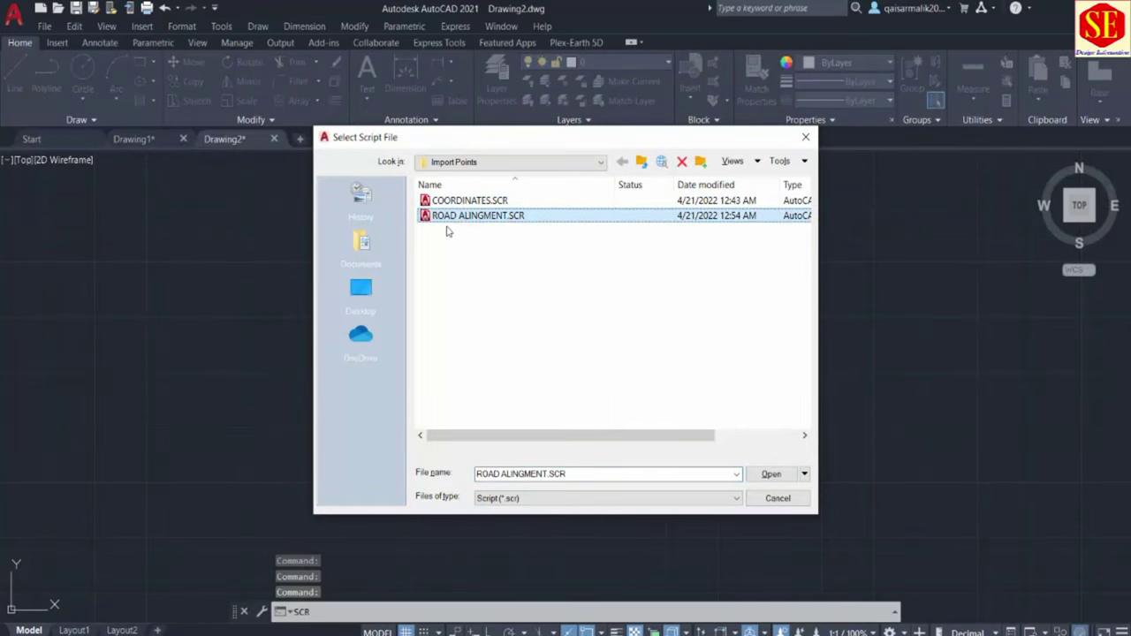
pyautogui.rightClick(476, 219)
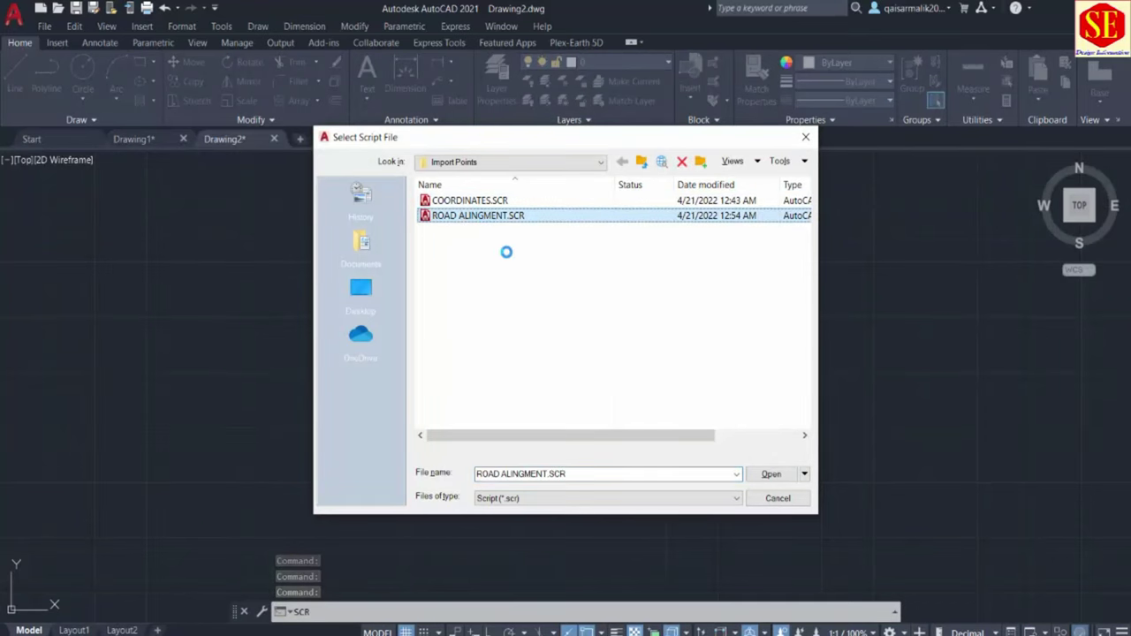
pyautogui.click(509, 253)
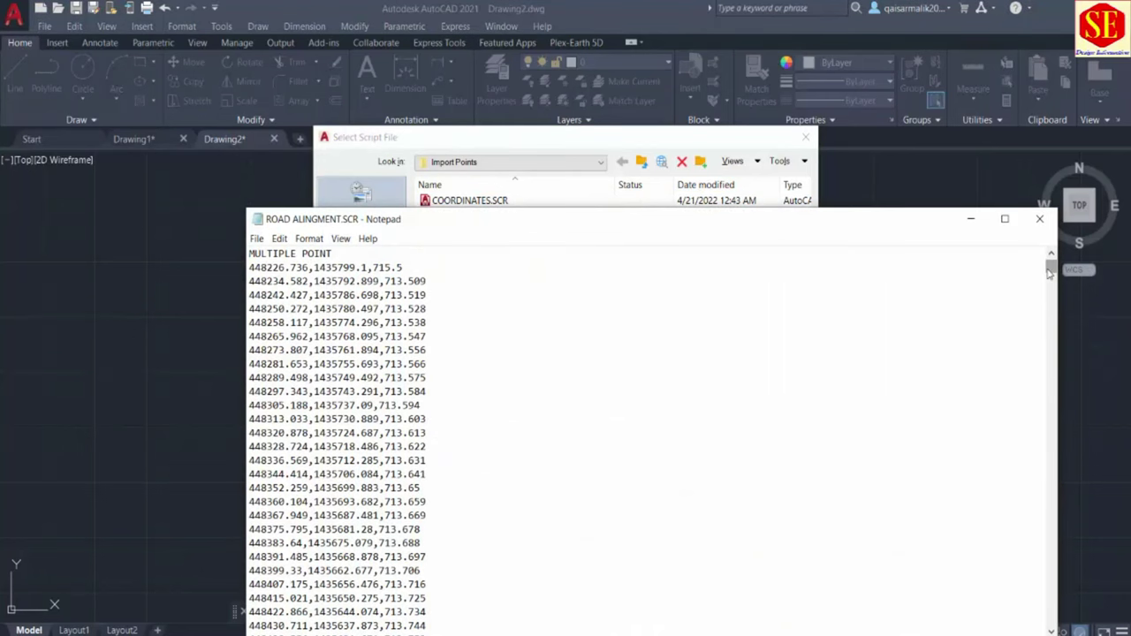
pyautogui.moveTo(1049, 275)
pyautogui.mouseDown()
pyautogui.moveTo(1023, 627)
pyautogui.moveTo(1009, 257)
pyautogui.mouseUp()
pyautogui.click(1043, 218)
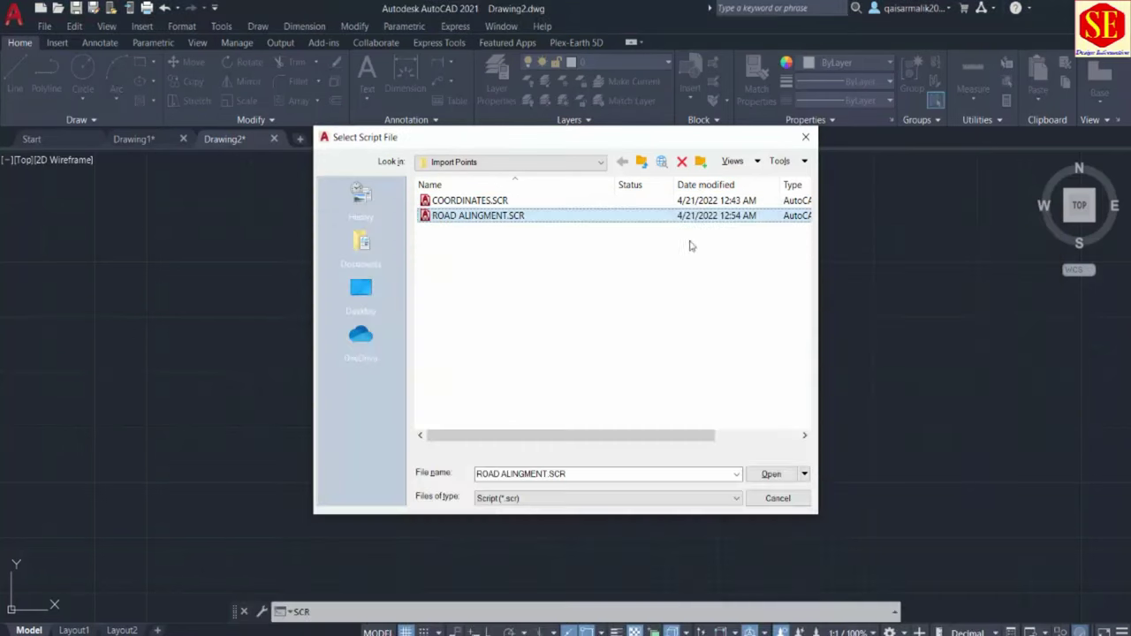
pyautogui.click(771, 471)
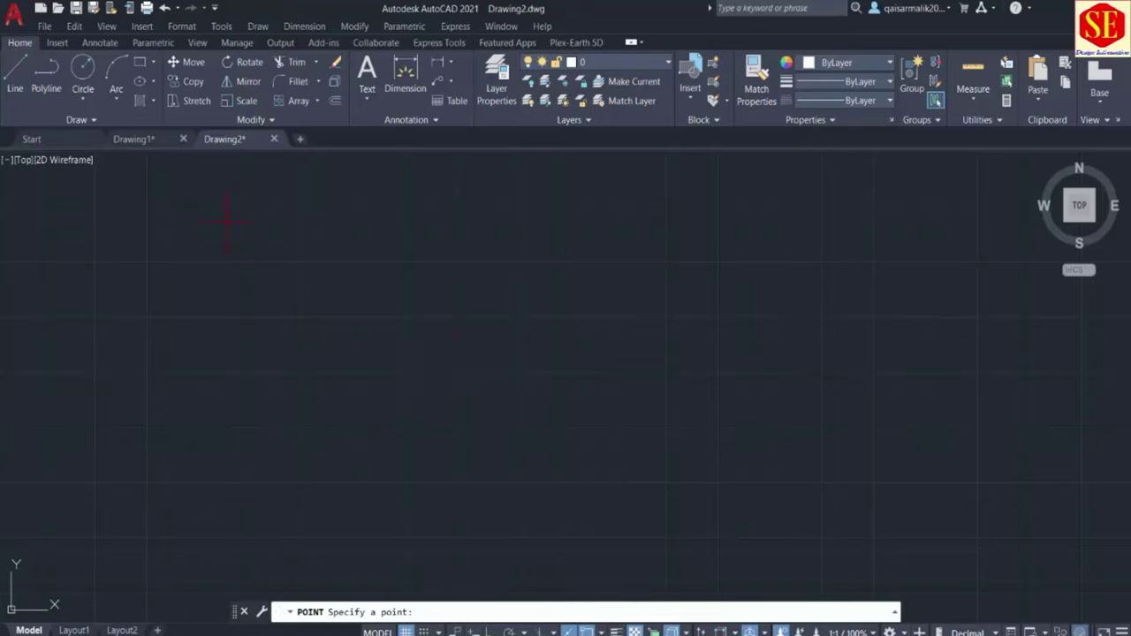
pyautogui.click(586, 612)
pyautogui.write('Z')
# Cancel the leftover POINT prompt and Zoom Extents to fit the whole road alignment.
pyautogui.press('Return')
pyautogui.write('E')
pyautogui.press('Return')
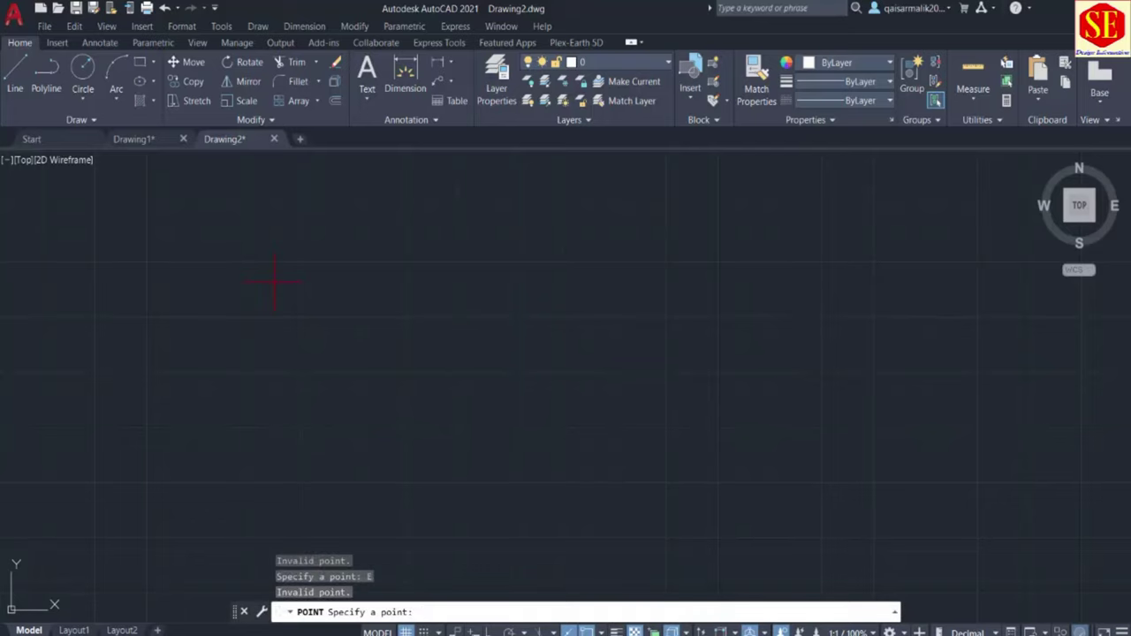
pyautogui.press('Escape')
pyautogui.write('Z')
pyautogui.press('Return')
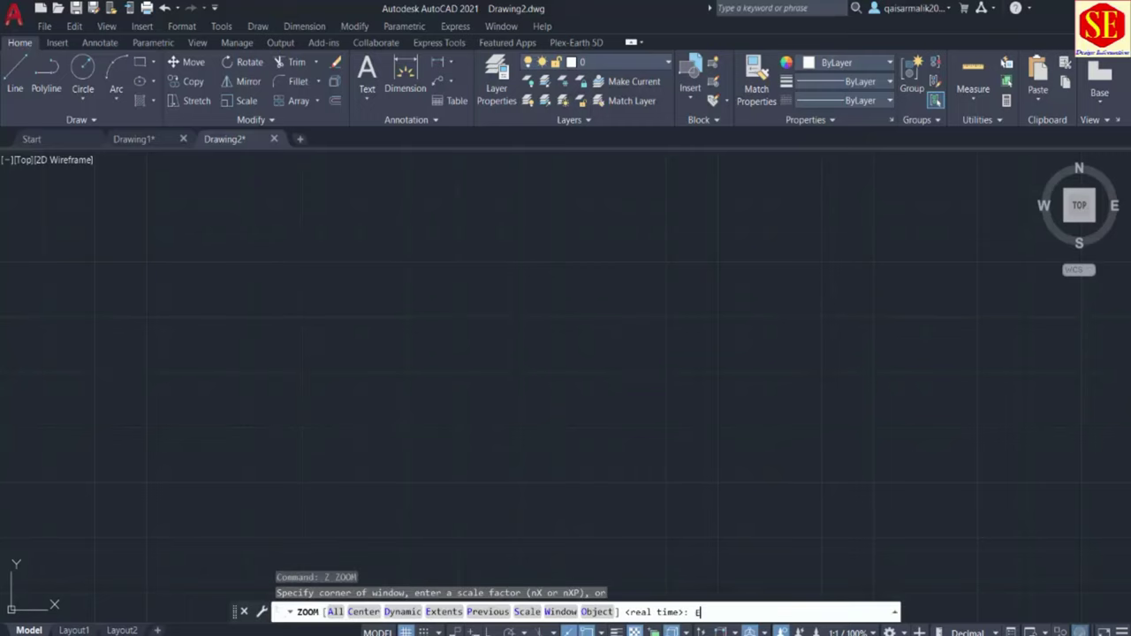
pyautogui.write('E')
pyautogui.press('Return')
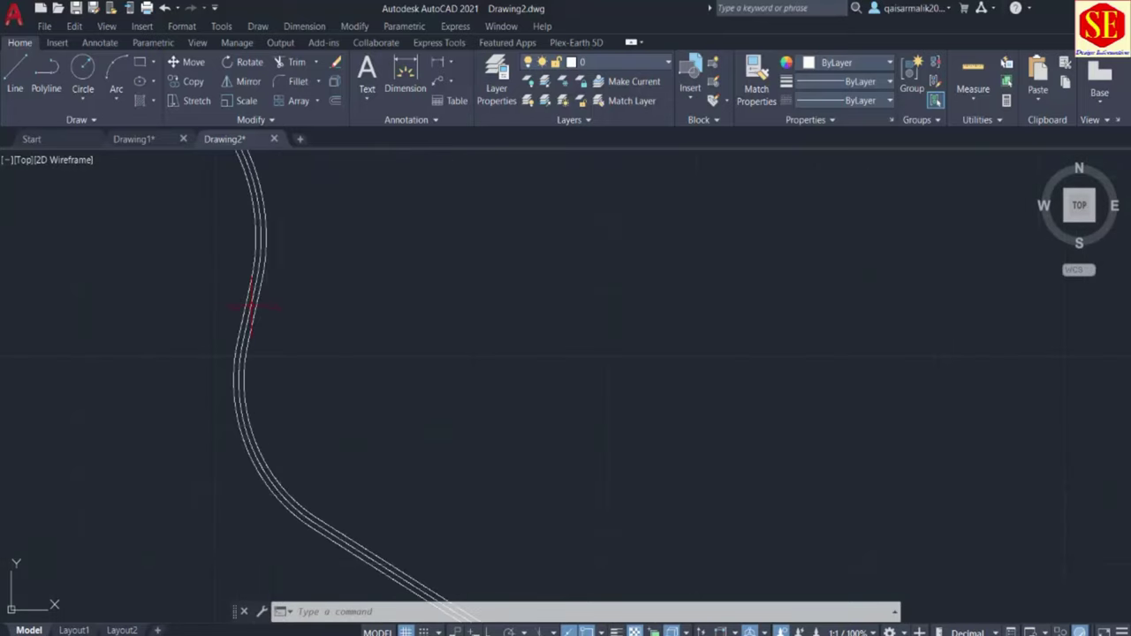
pyautogui.scroll(-5, 252, 307)
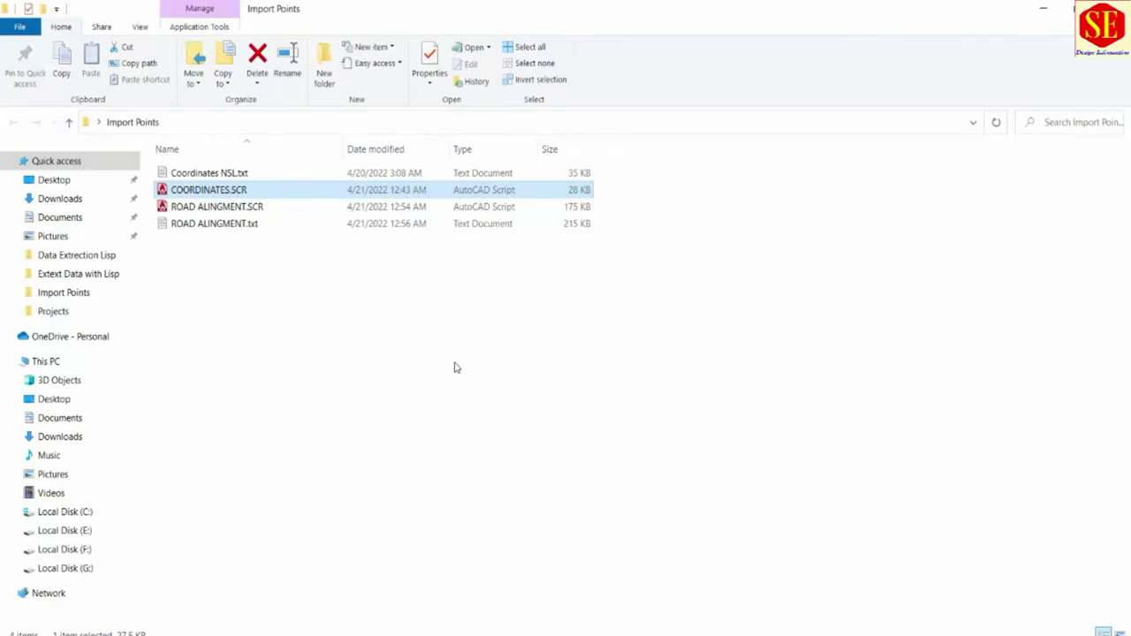
# Compare the contents of Coordinates NSL.txt and COORDINATES.SCR in Notepad.
pyautogui.click(456, 368)
pyautogui.doubleClick(219, 176)
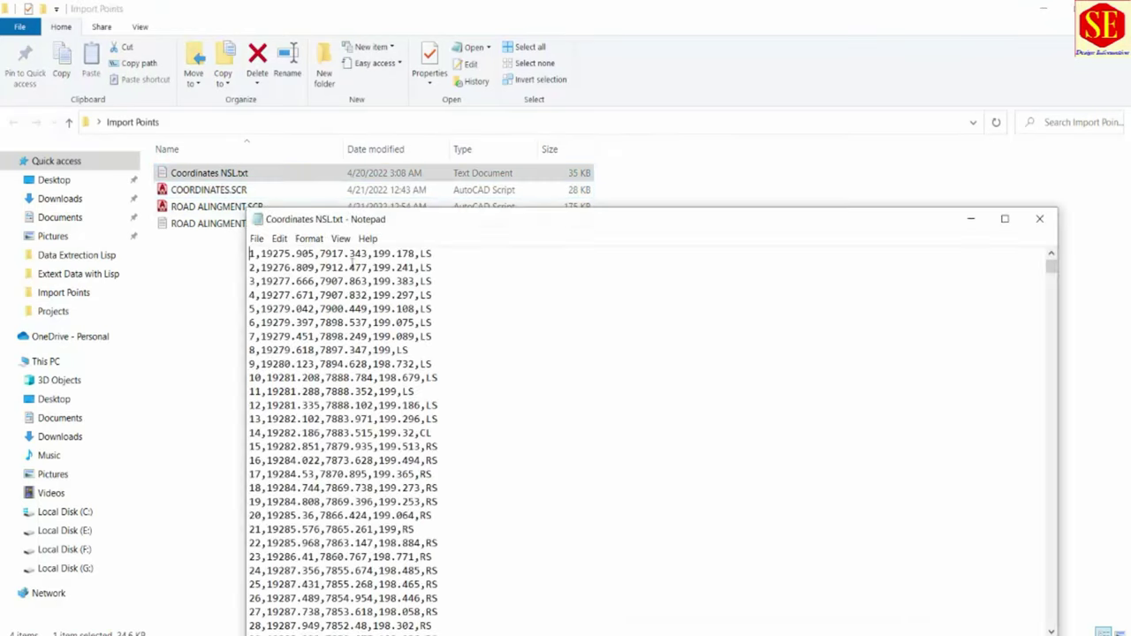
pyautogui.scroll(-6, 429, 324)
pyautogui.scroll(-5, 522, 368)
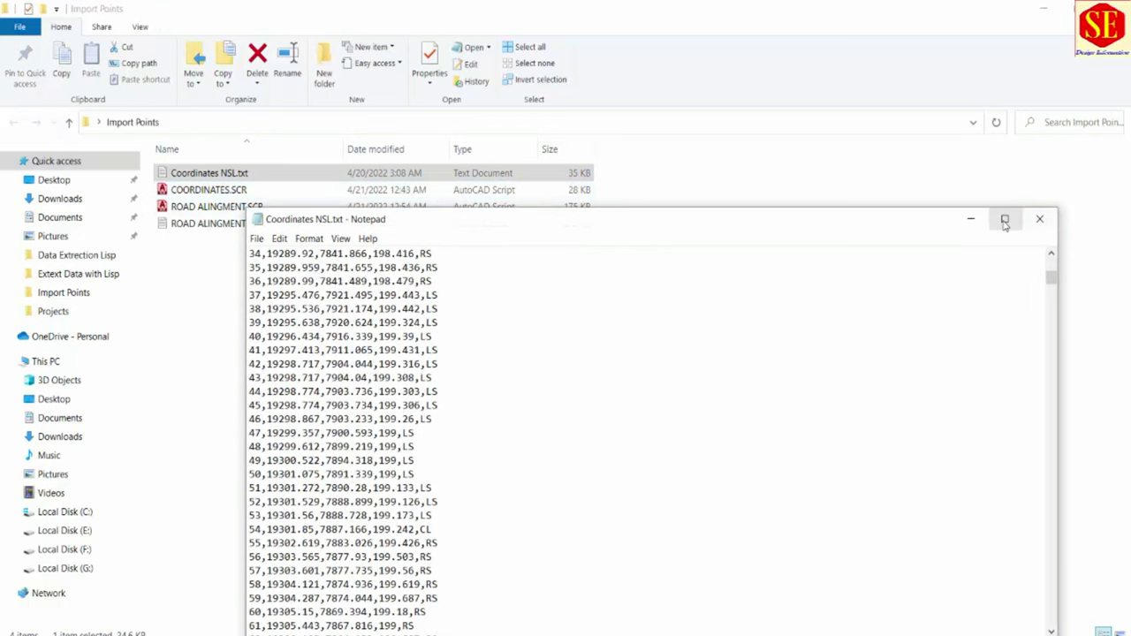
pyautogui.doubleClick(221, 189)
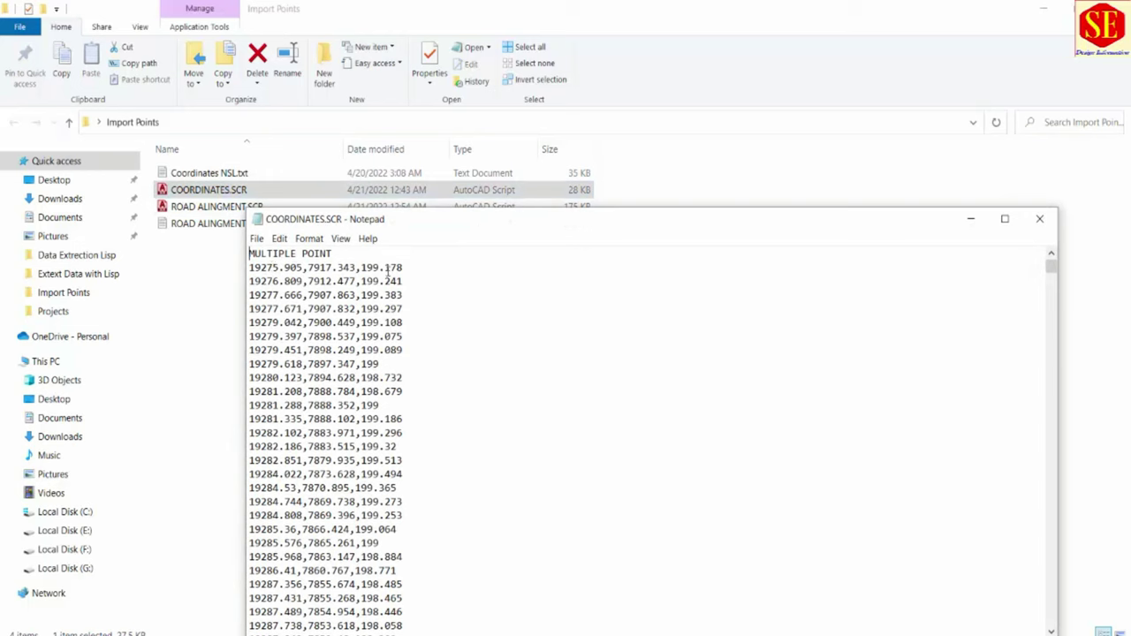
pyautogui.scroll(-4, 376, 386)
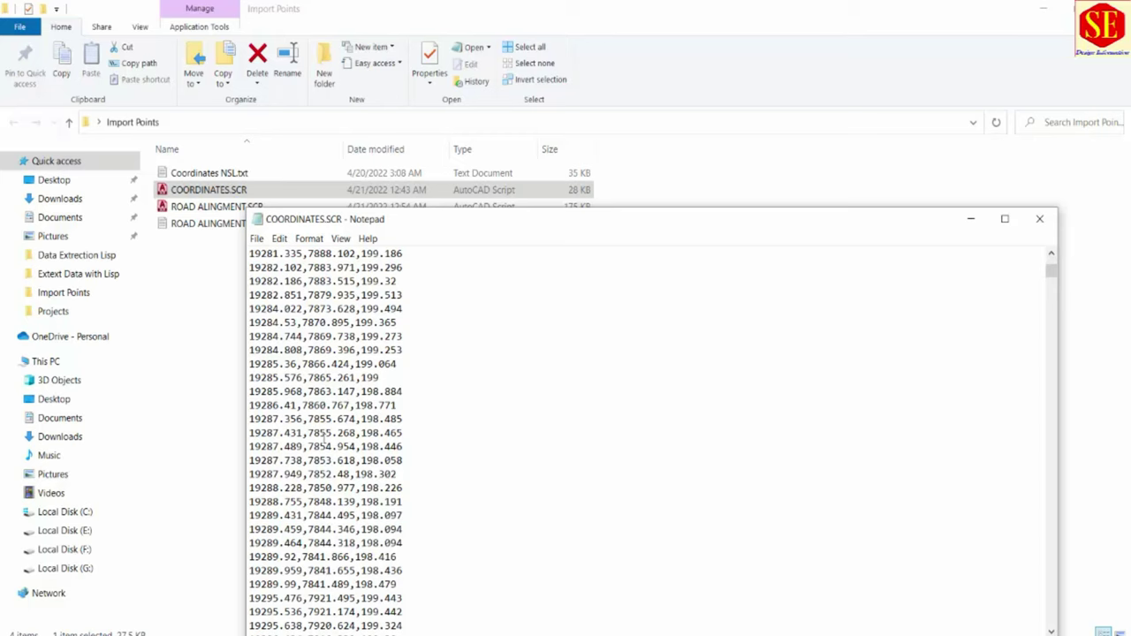
pyautogui.scroll(4, 296, 362)
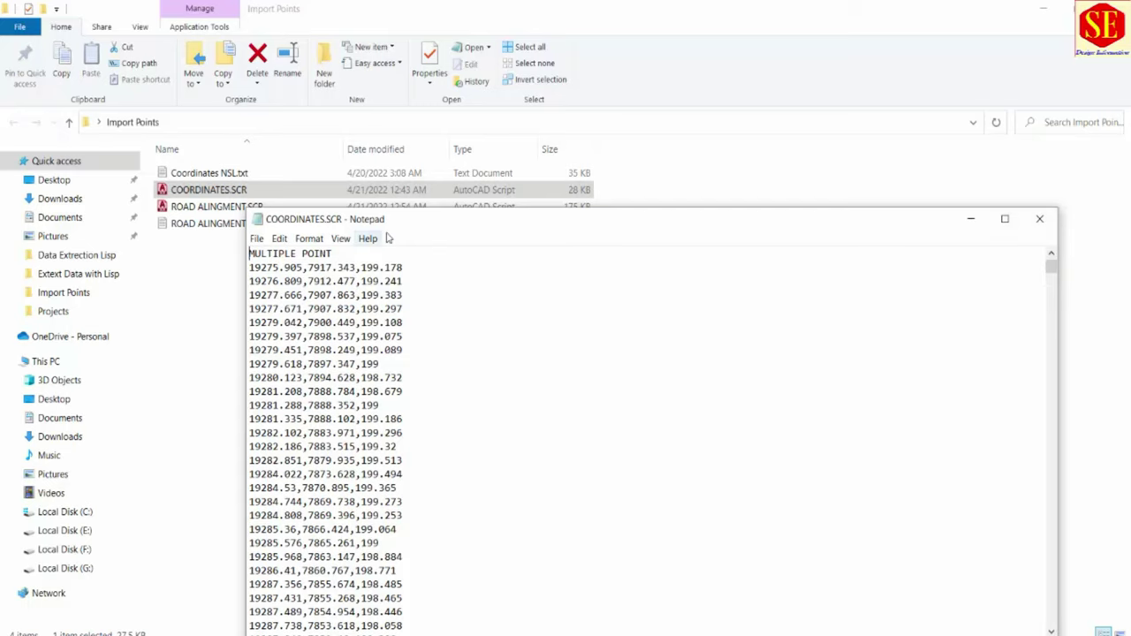
pyautogui.click(1039, 219)
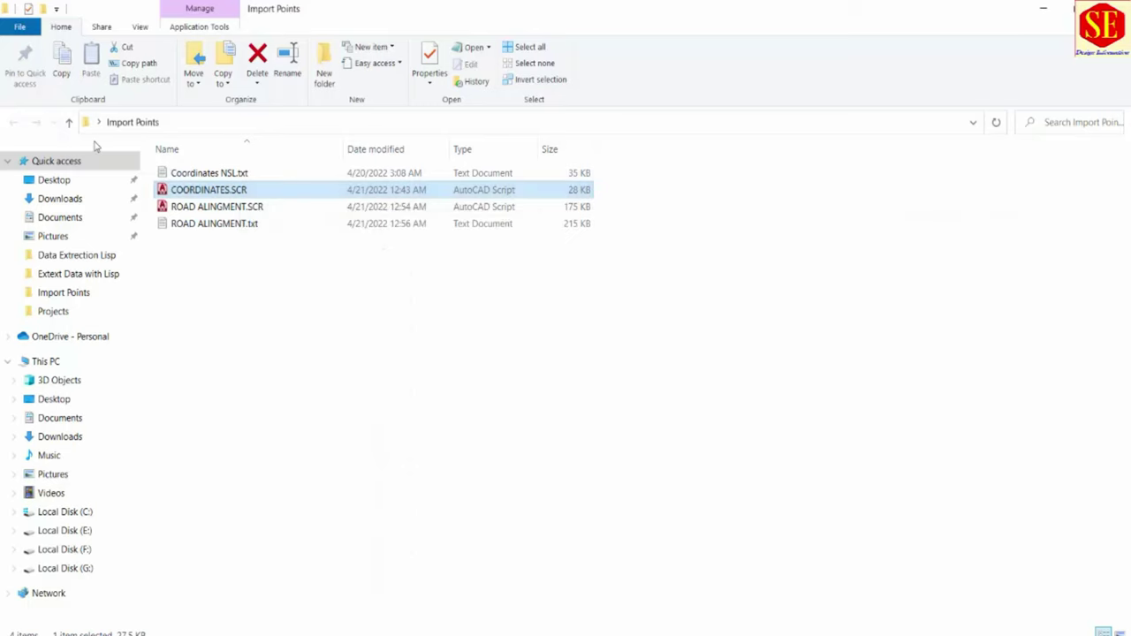
# Reopen Coordinates NSL.txt and copy all of its survey point lines.
pyautogui.click(248, 175)
pyautogui.doubleClick(248, 175)
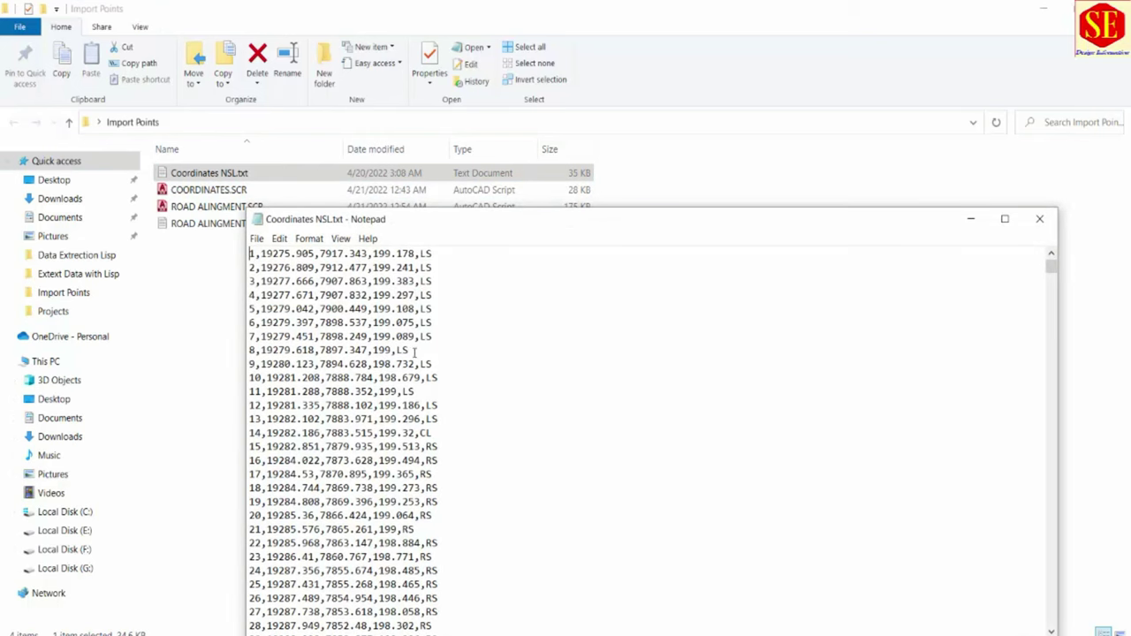
pyautogui.scroll(-5, 412, 351)
pyautogui.scroll(-11, 412, 351)
pyautogui.scroll(-10, 412, 352)
pyautogui.scroll(10, 415, 389)
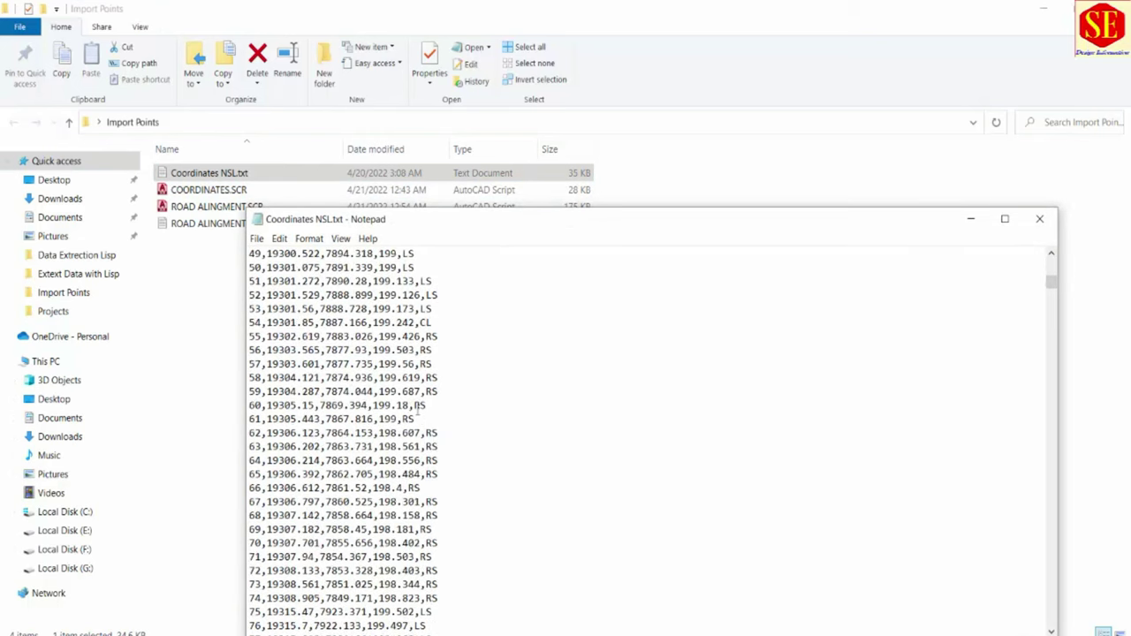
pyautogui.scroll(5, 416, 409)
pyautogui.scroll(7, 417, 406)
pyautogui.hotkey('ctrl', 'a')
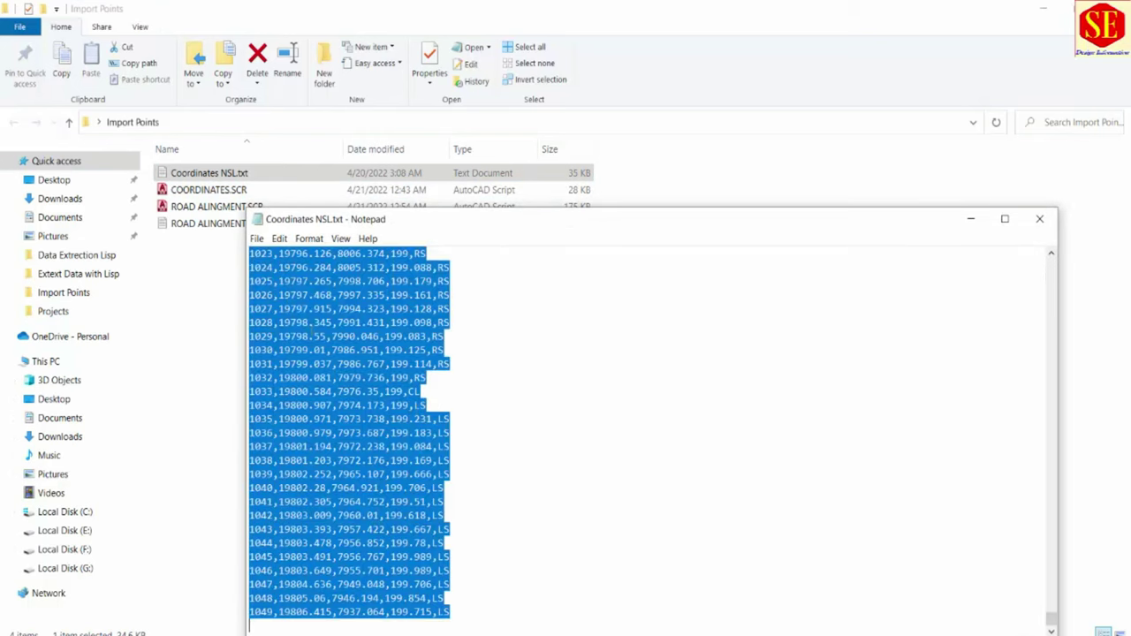
pyautogui.rightClick(341, 305)
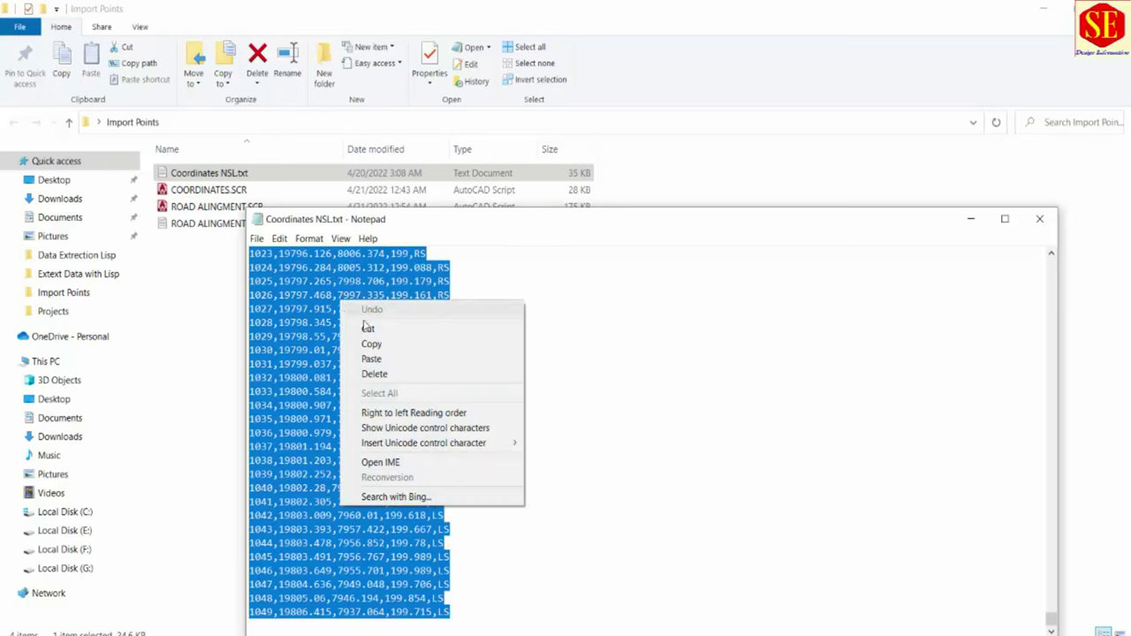
pyautogui.click(371, 345)
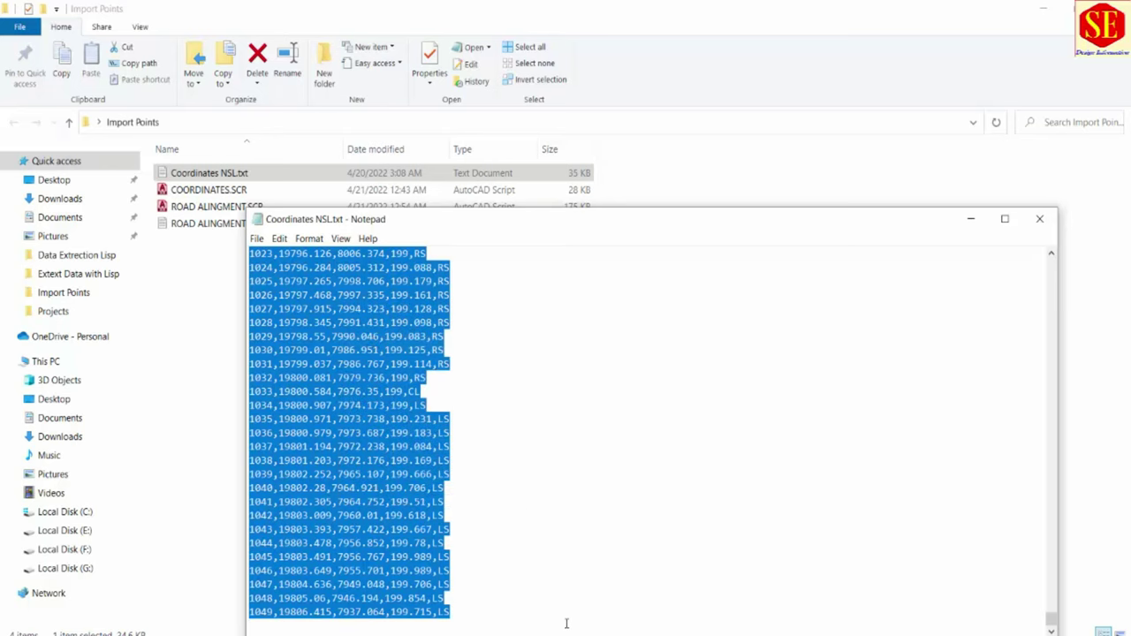
pyautogui.click(596, 588)
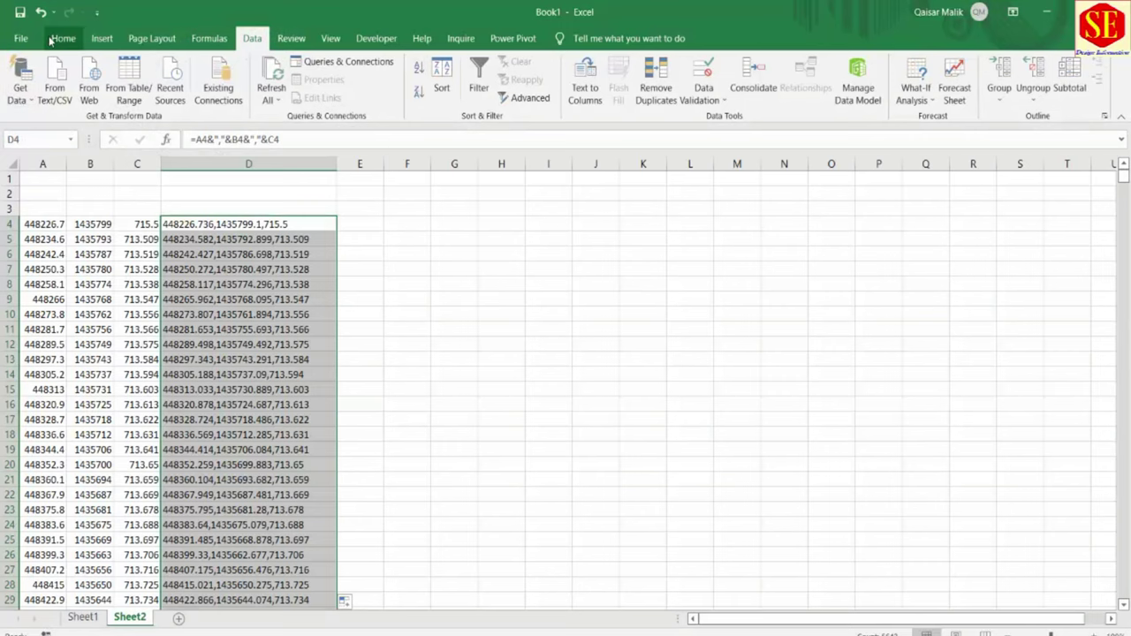
# Create a blank workbook and paste the survey lines starting at cell A4.
pyautogui.click(20, 38)
pyautogui.click(213, 155)
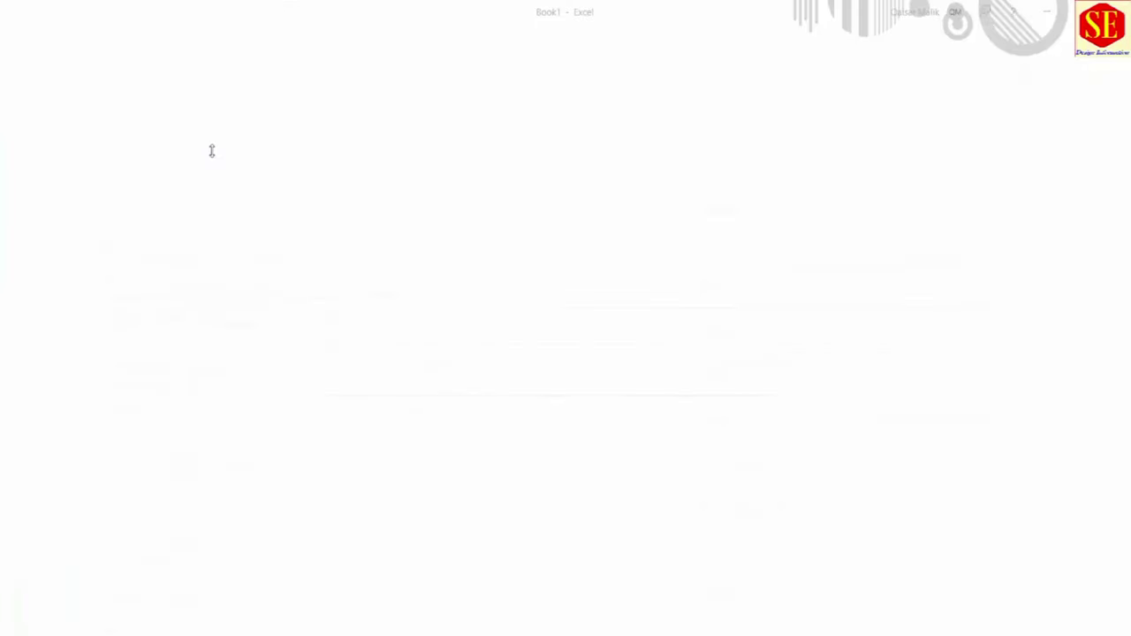
pyautogui.click(43, 225)
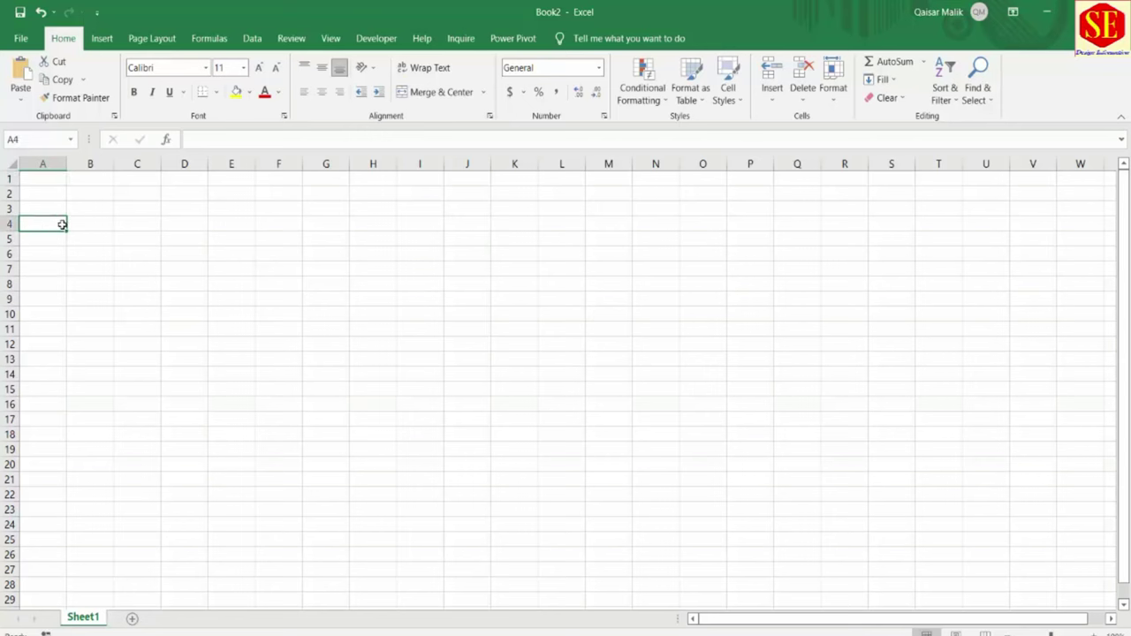
pyautogui.rightClick(53, 222)
pyautogui.click(80, 297)
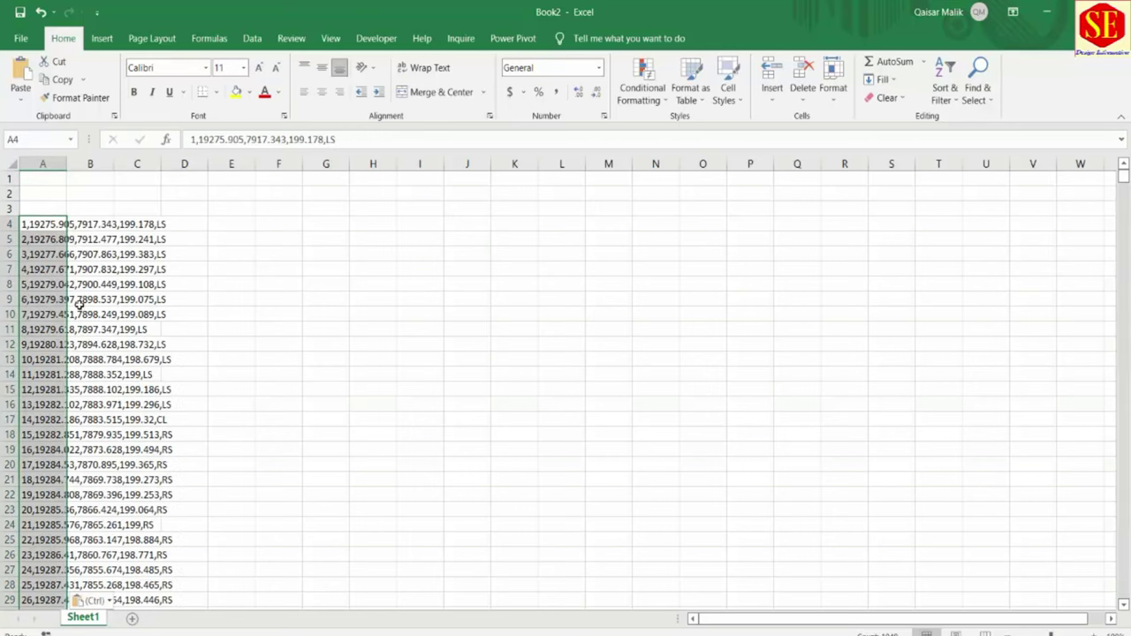
pyautogui.click(45, 225)
pyautogui.moveTo(96, 225); pyautogui.dragTo(146, 223)
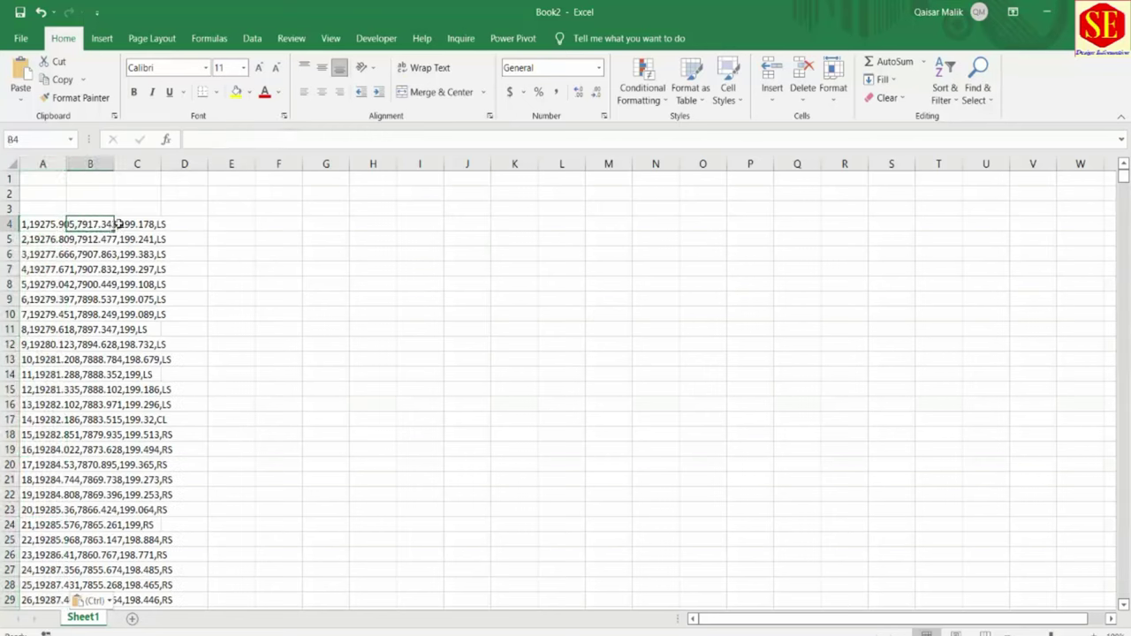
pyautogui.click(46, 223)
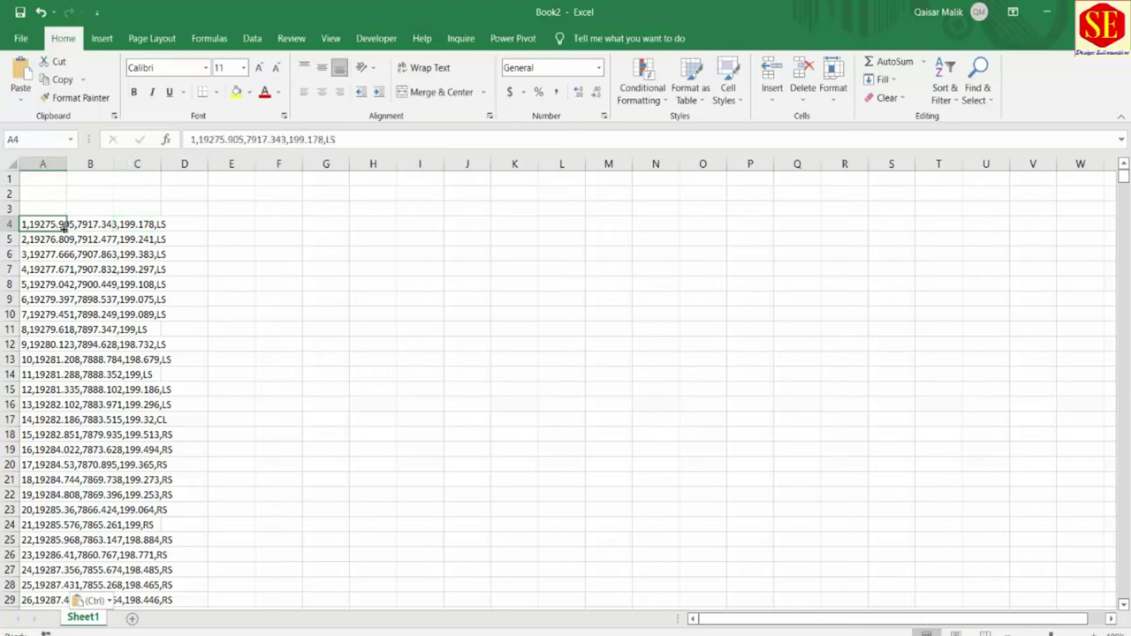
# Split column A with Text to Columns, delimited by comma instead of space.
pyautogui.click(53, 160)
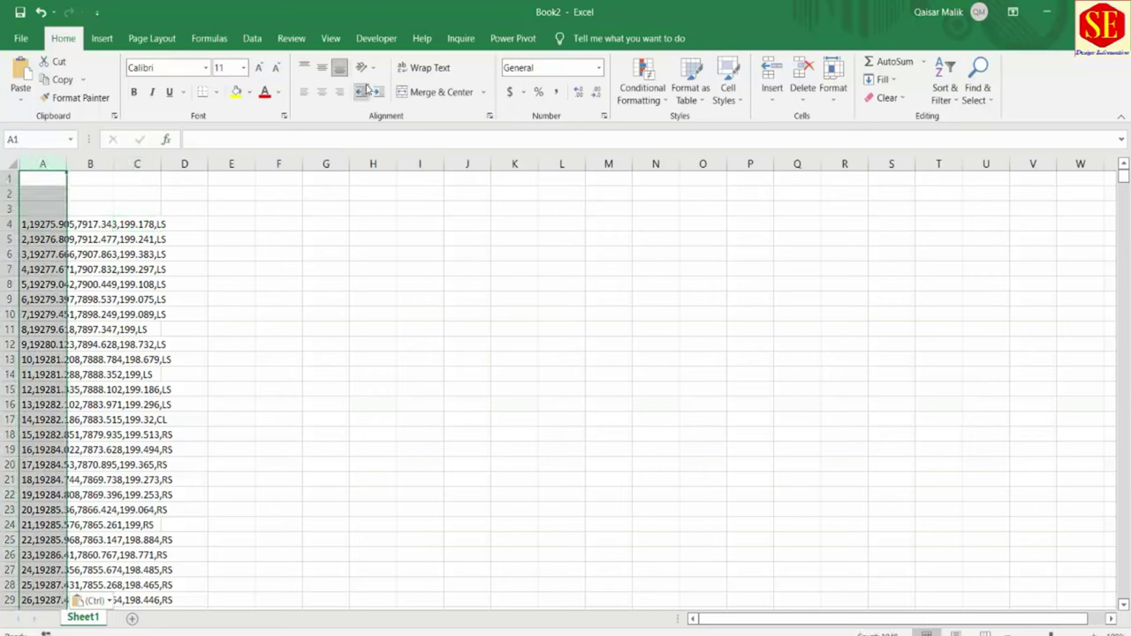
pyautogui.click(252, 38)
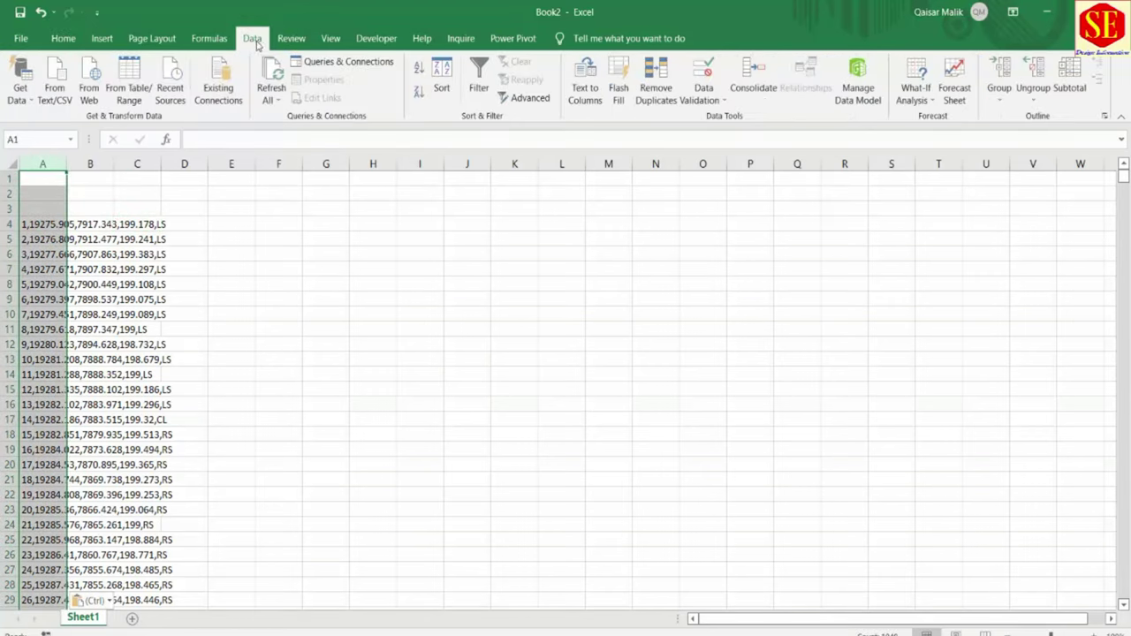
pyautogui.click(586, 82)
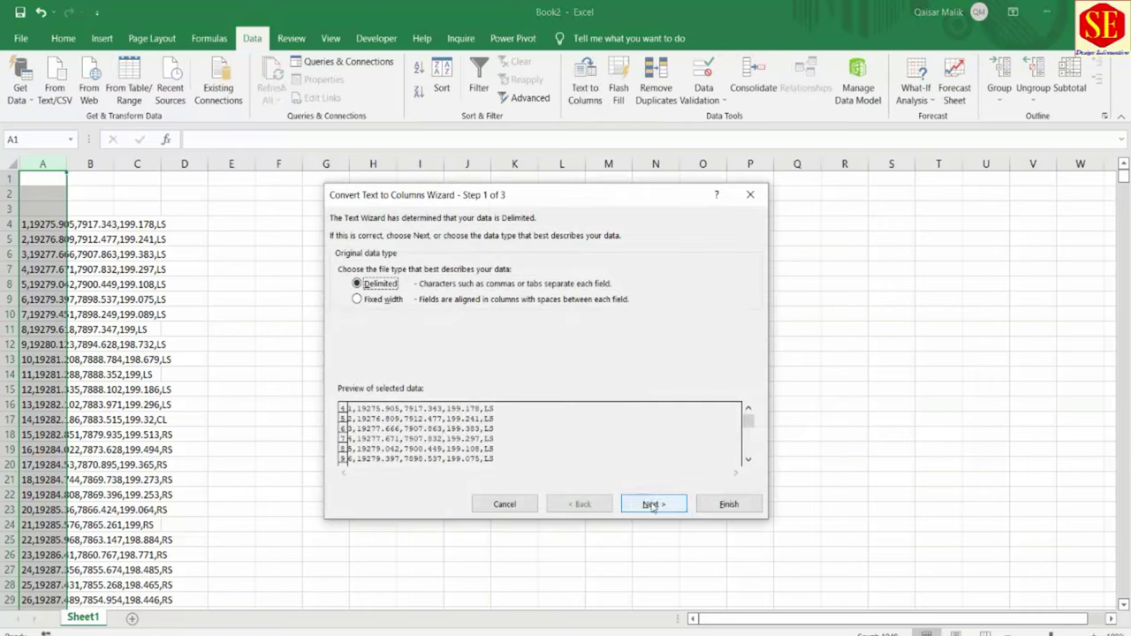
pyautogui.click(651, 503)
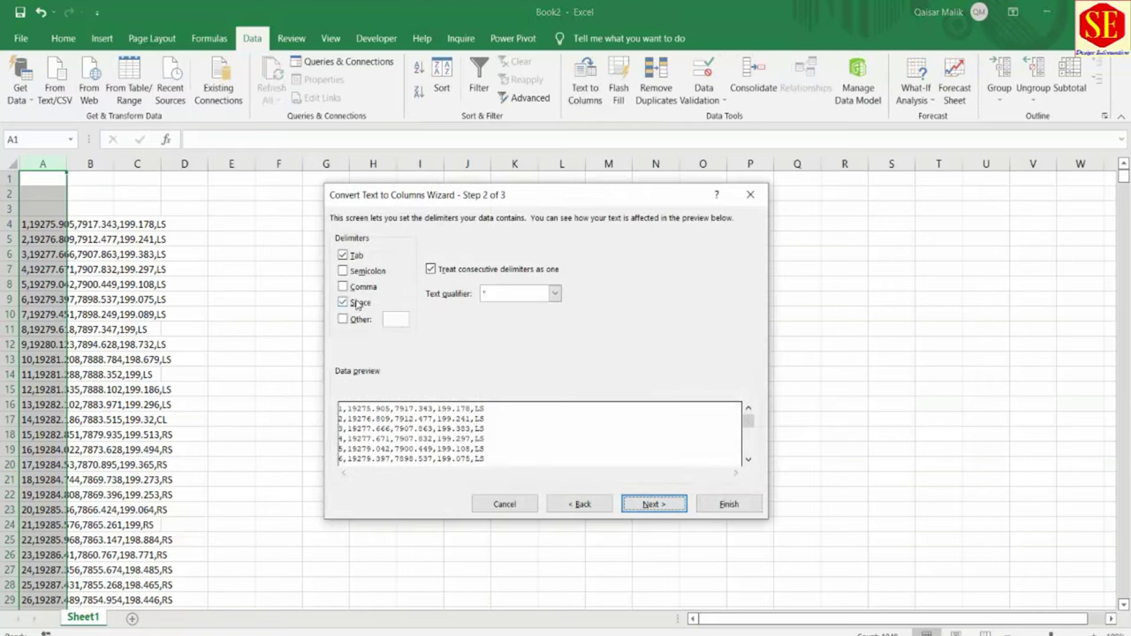
pyautogui.click(357, 303)
pyautogui.click(343, 288)
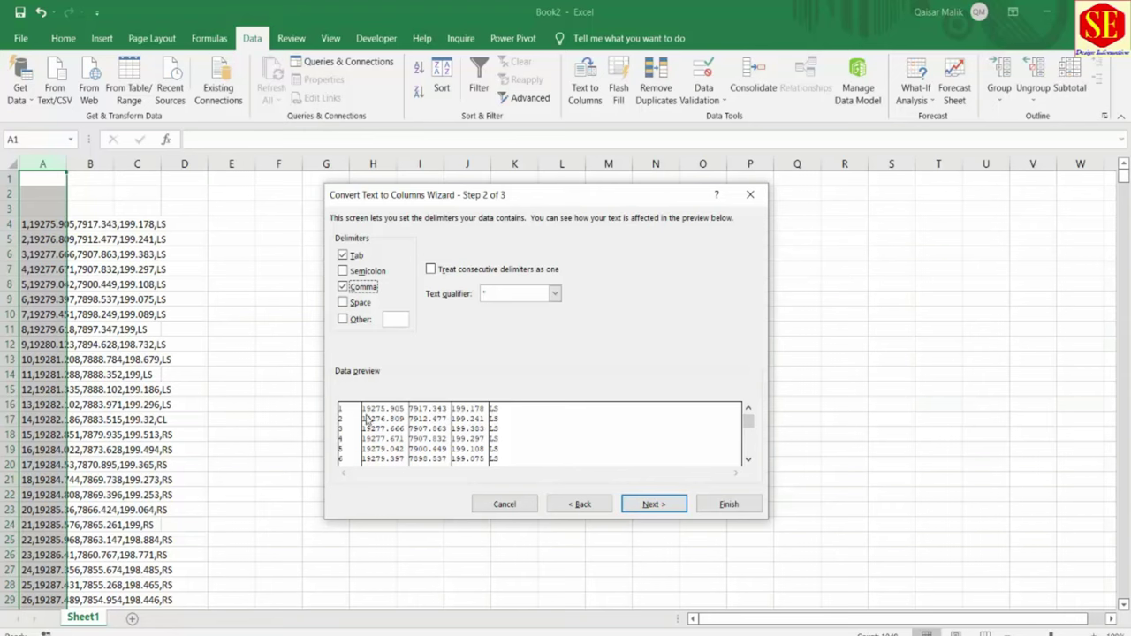
pyautogui.click(652, 503)
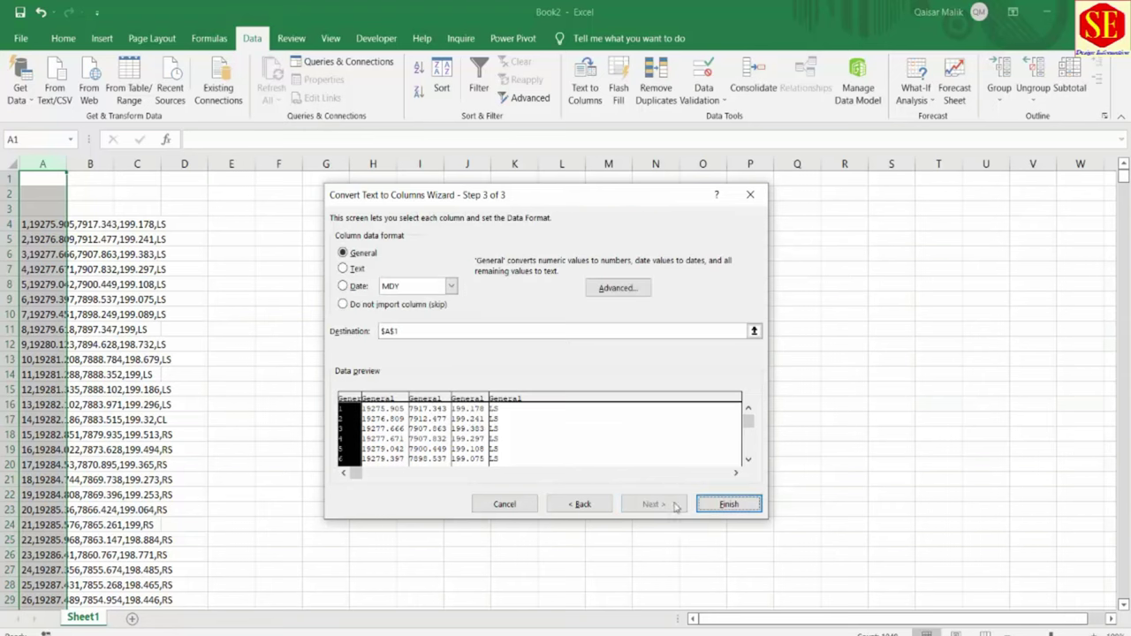
pyautogui.click(726, 504)
pyautogui.click(374, 357)
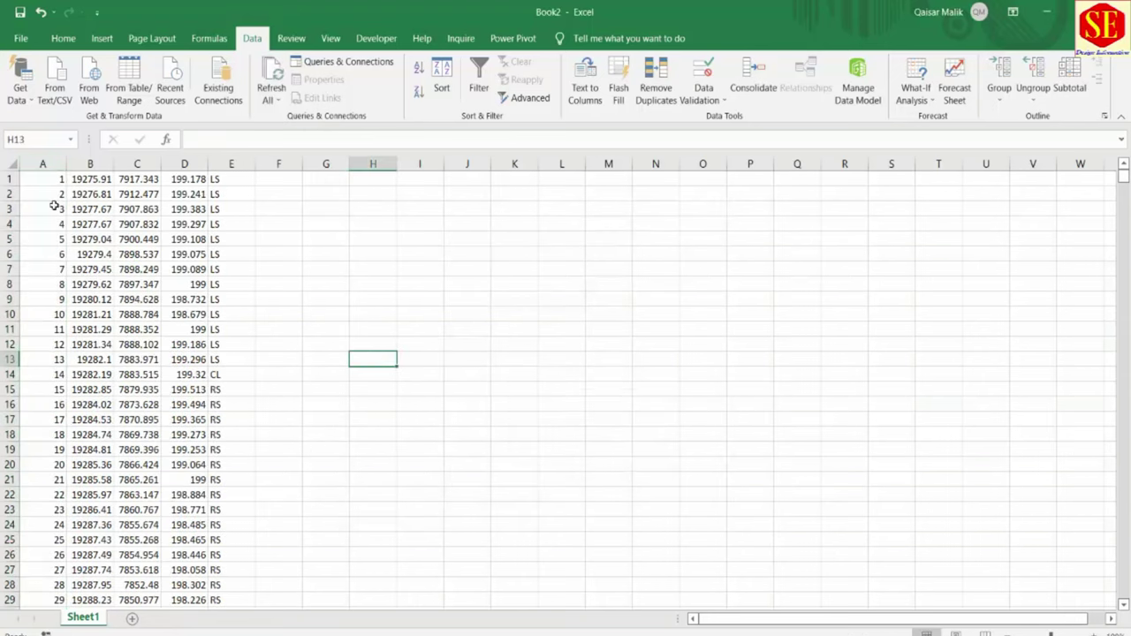
# Insert a blank header row above the split point data.
pyautogui.click(134, 194)
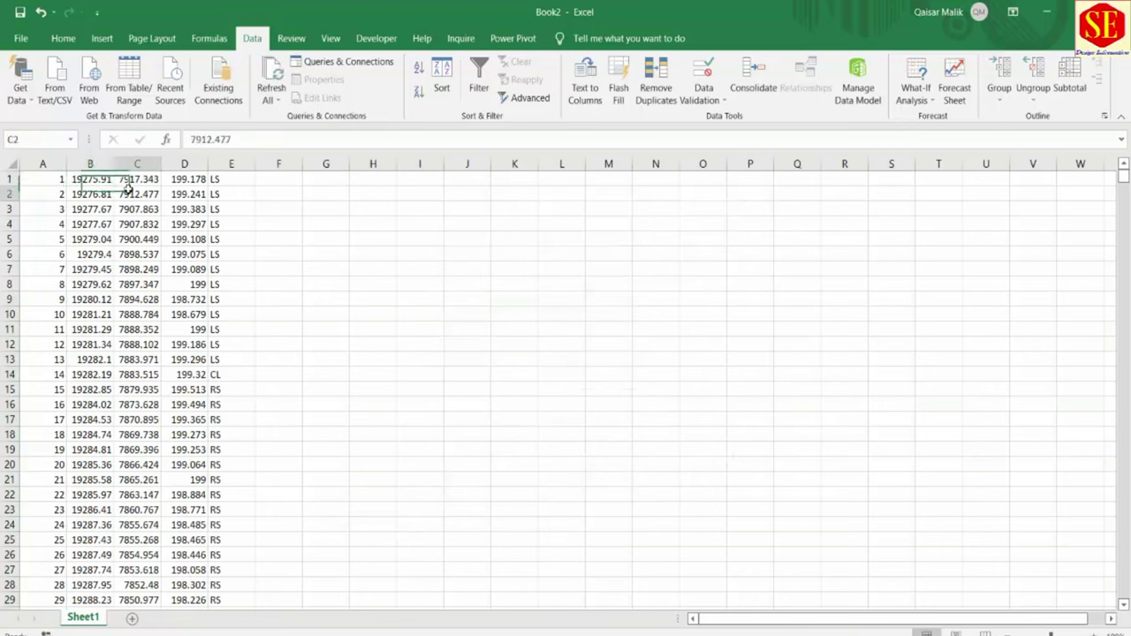
pyautogui.click(194, 179)
pyautogui.click(217, 179)
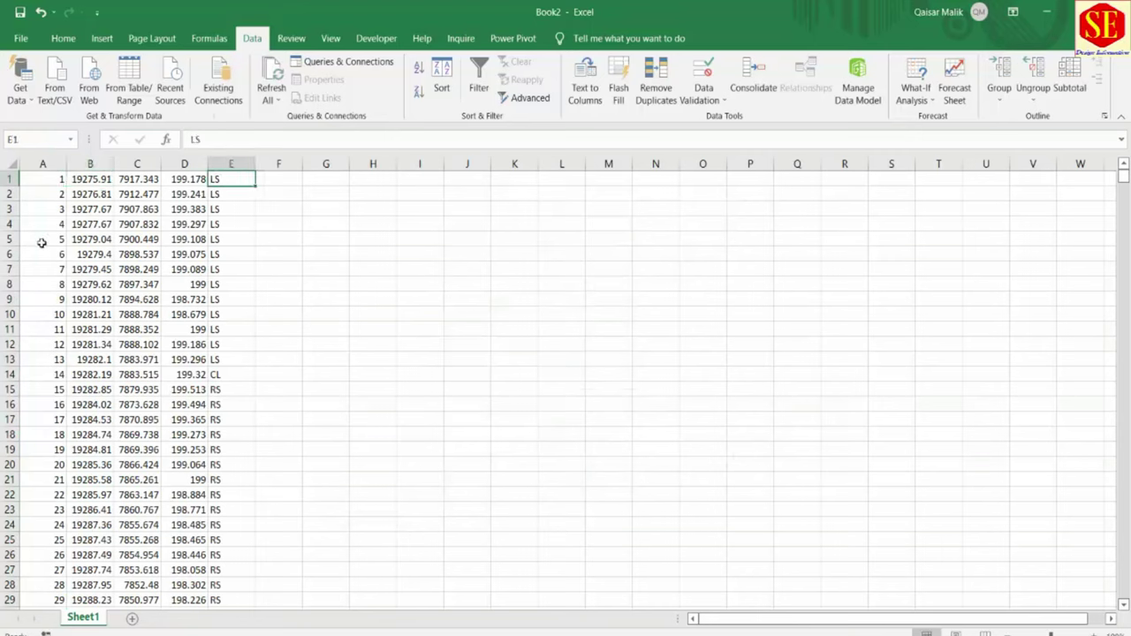
pyautogui.click(11, 181)
pyautogui.rightClick(11, 181)
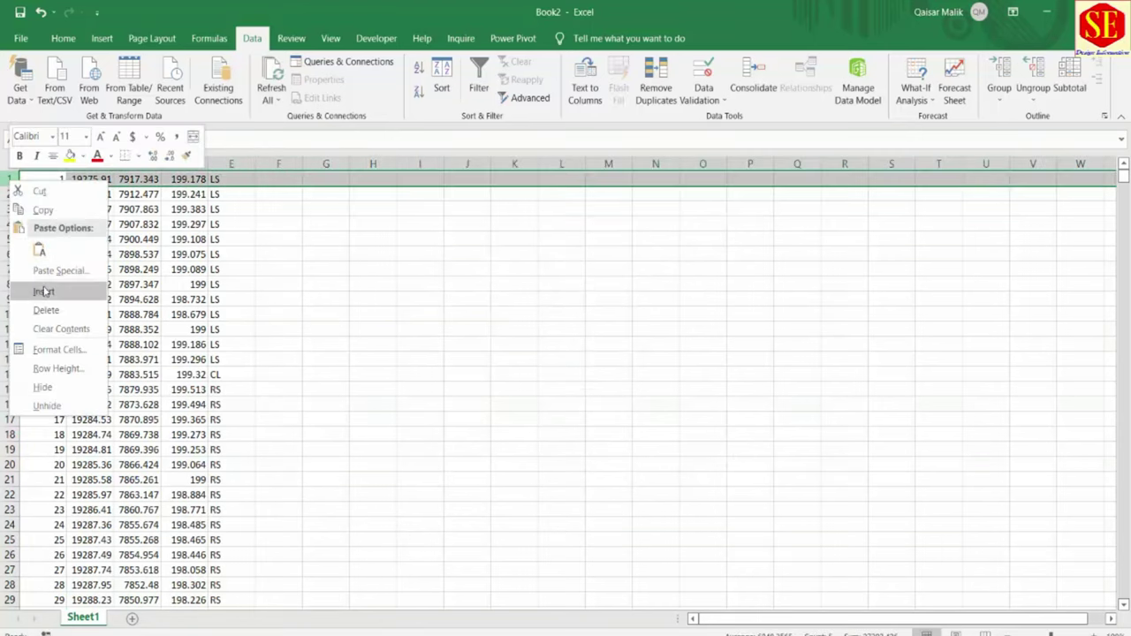
pyautogui.click(42, 284)
# Add EASTING, NORTHING and ELEVATION headings in B1–D1 and widen column D.
pyautogui.click(90, 179)
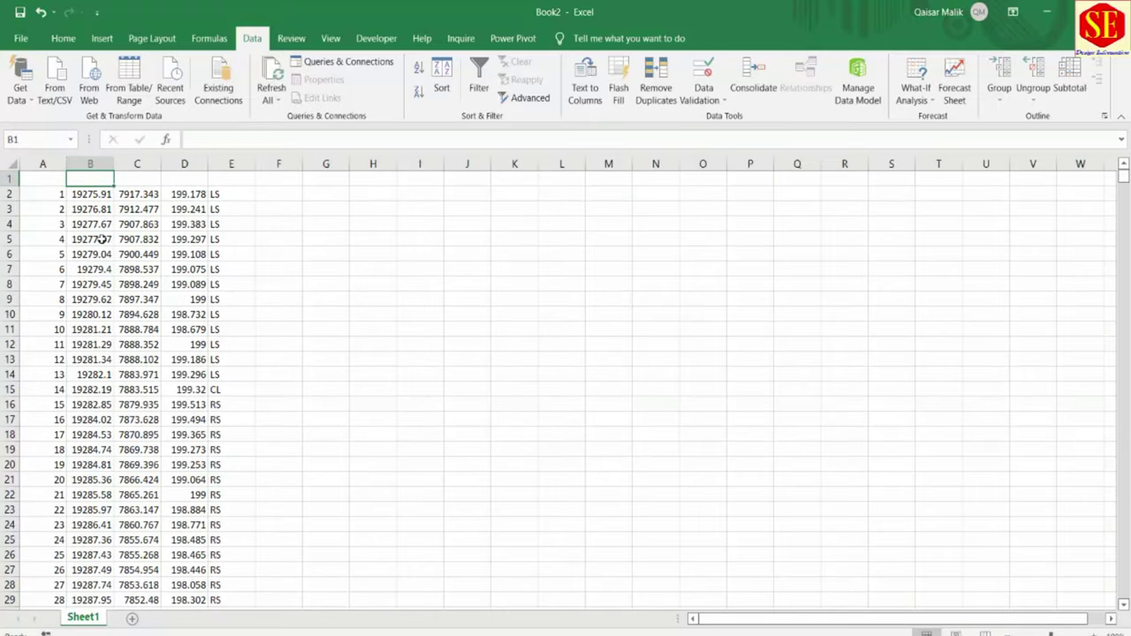
pyautogui.write('e')
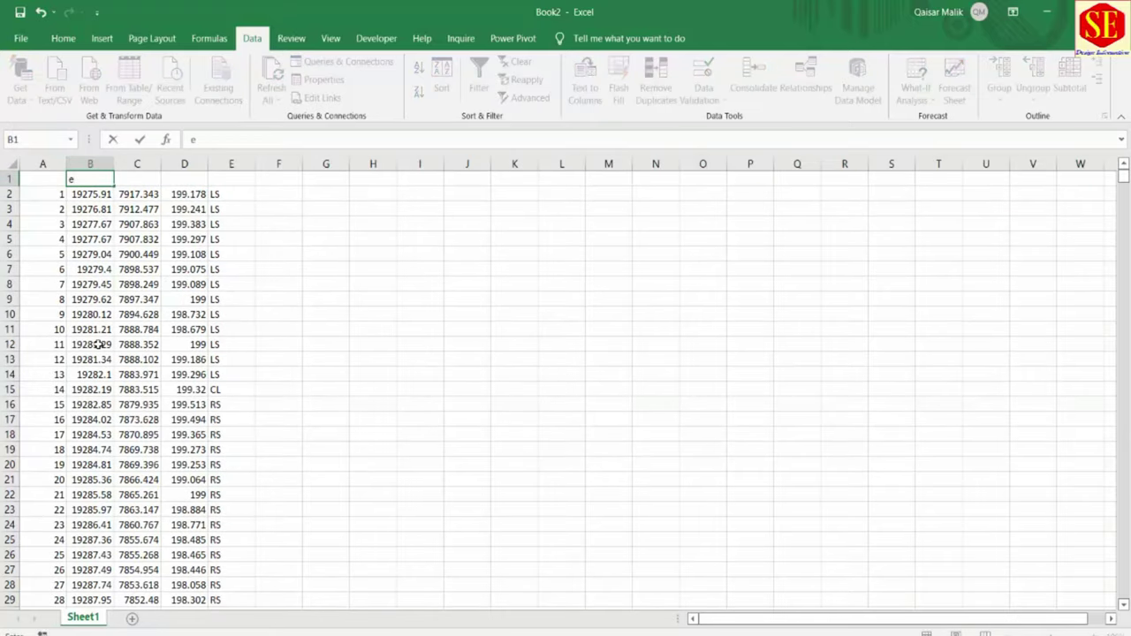
pyautogui.write('EAST')
pyautogui.write('ING')
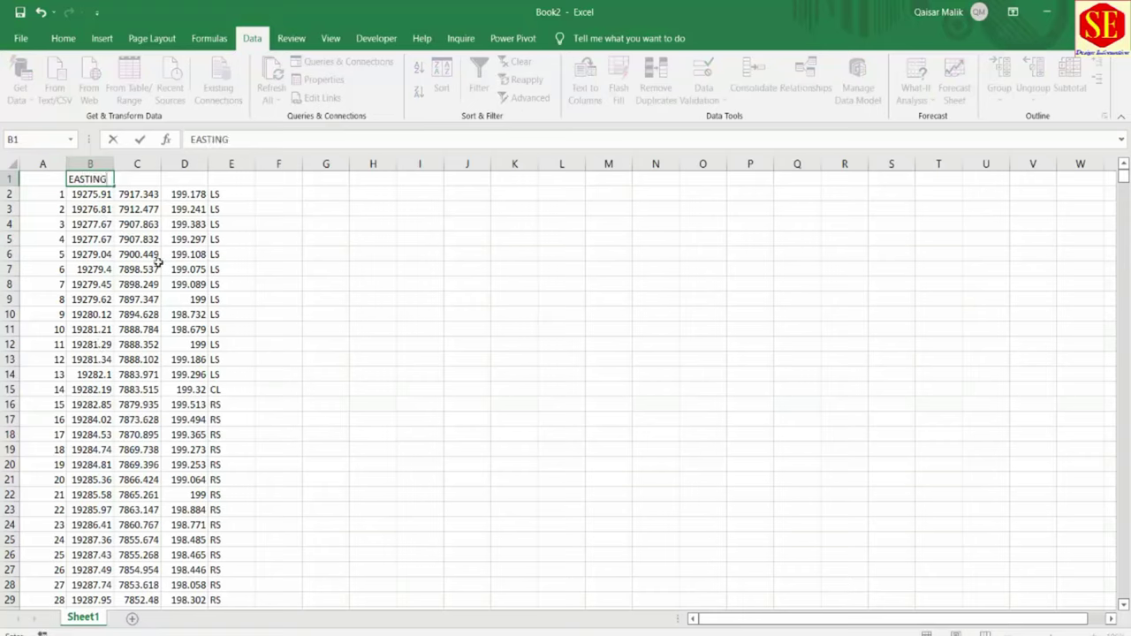
pyautogui.click(137, 179)
pyautogui.write('NOR')
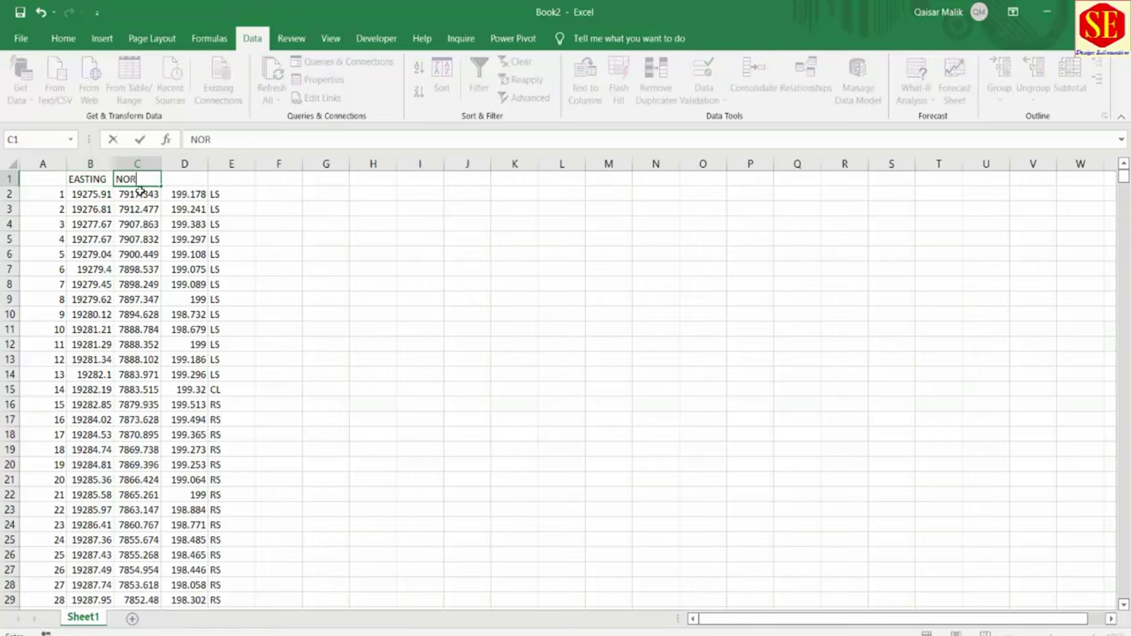
pyautogui.write('THING')
pyautogui.click(184, 179)
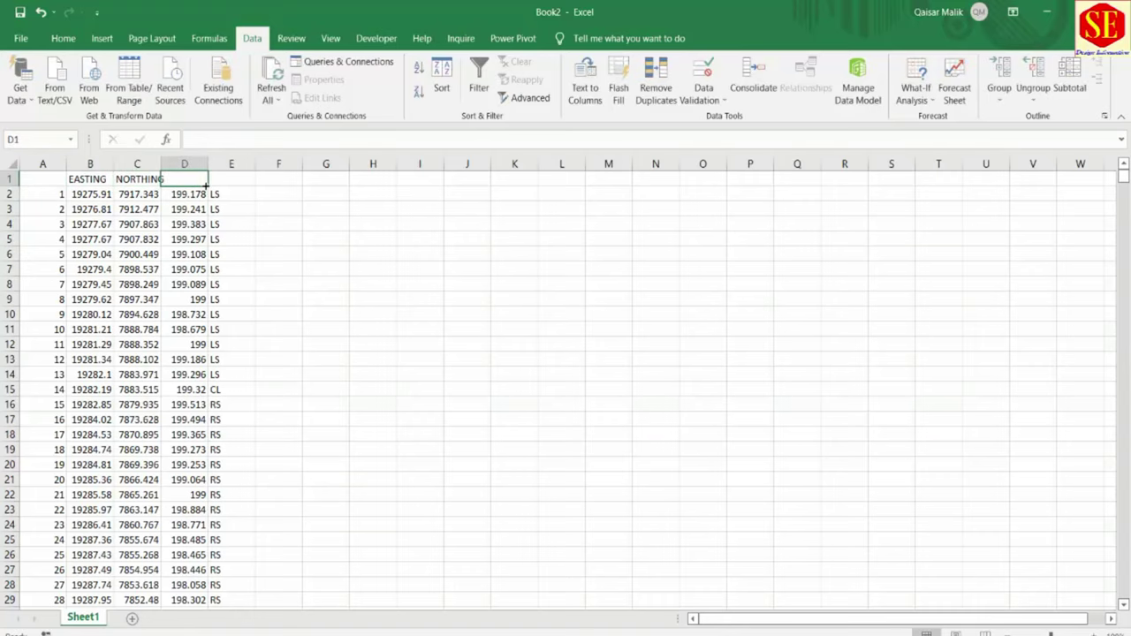
pyautogui.write('ELEVAT')
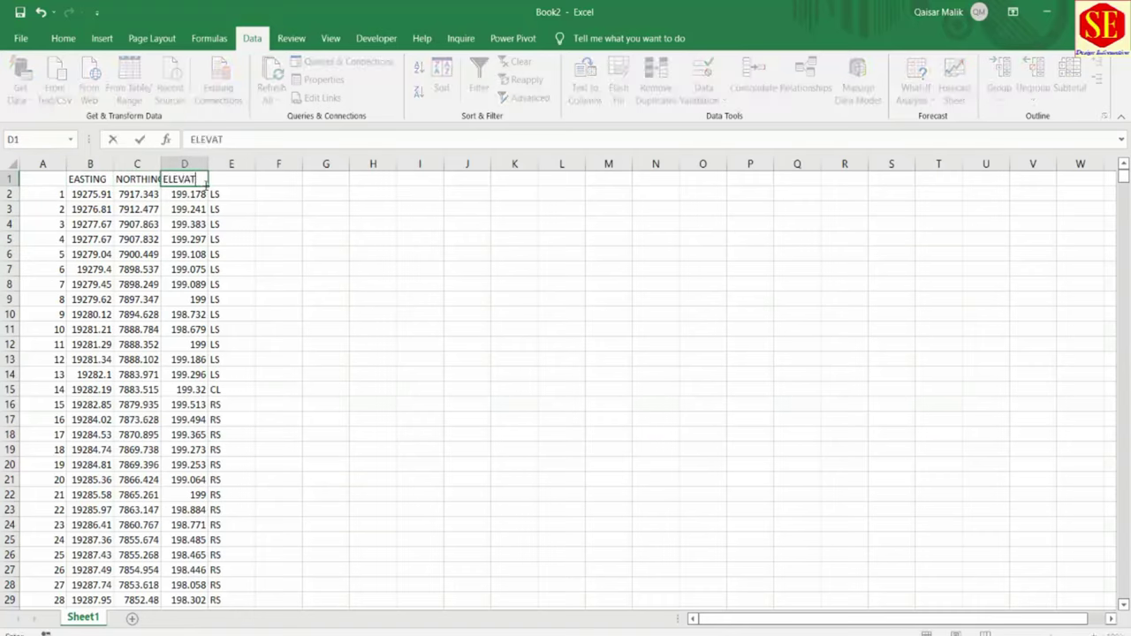
pyautogui.write('ION')
pyautogui.press('Return')
pyautogui.click(287, 269)
pyautogui.doubleClick(209, 164)
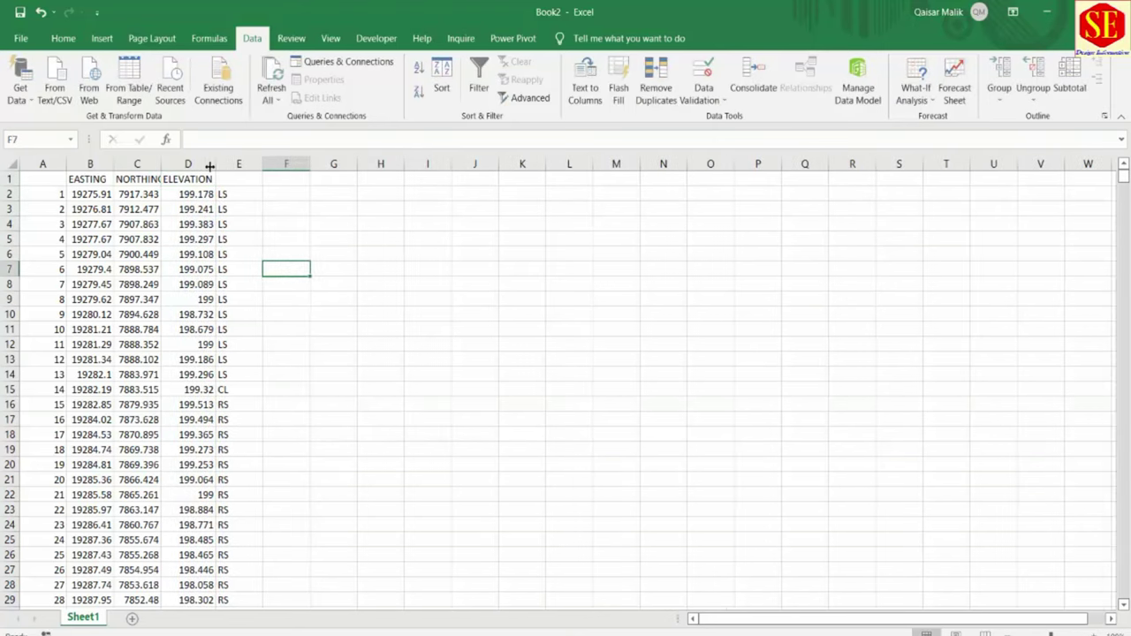
pyautogui.click(100, 180)
pyautogui.press('Right')
pyautogui.press('Right')
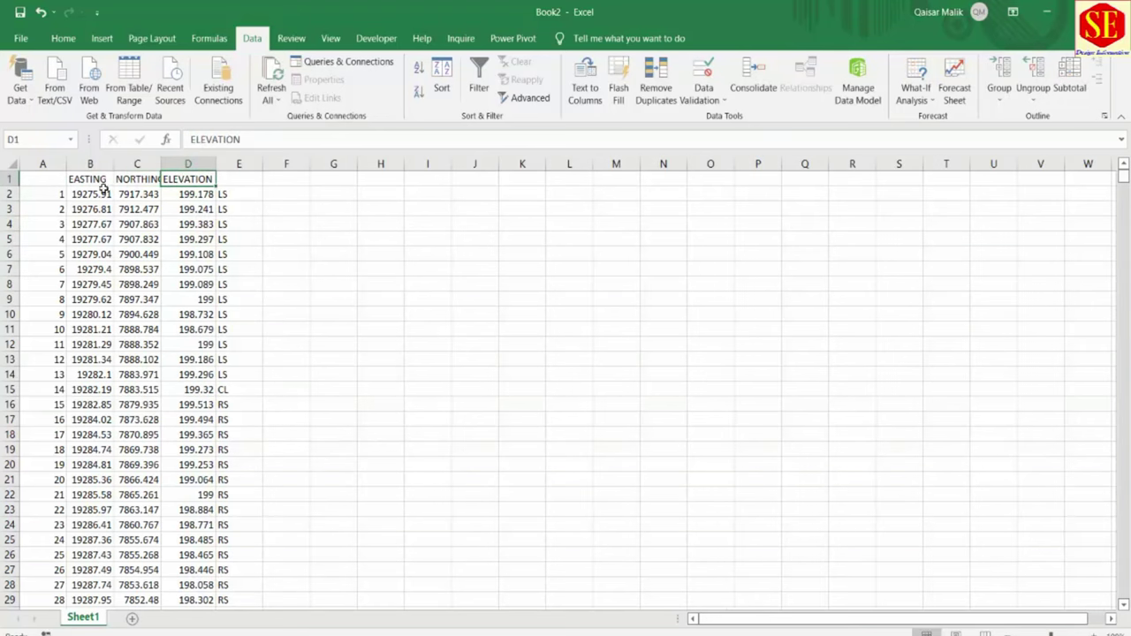
# Delete the point-number column and clear the LS/CL/RS codes from column D.
pyautogui.click(42, 164)
pyautogui.rightClick(45, 164)
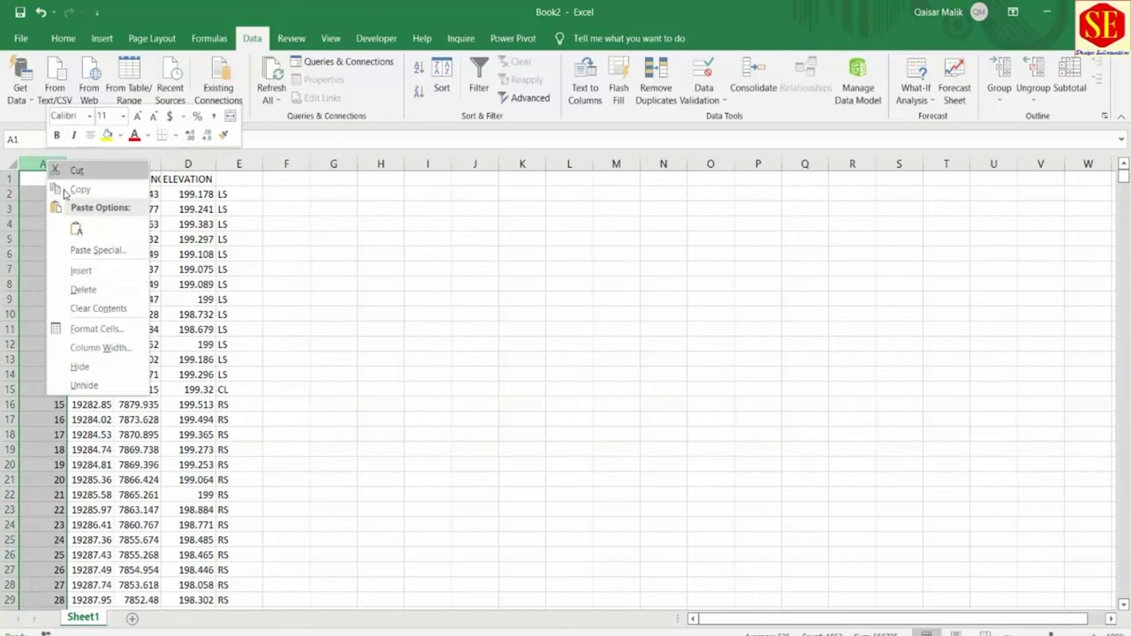
pyautogui.click(82, 291)
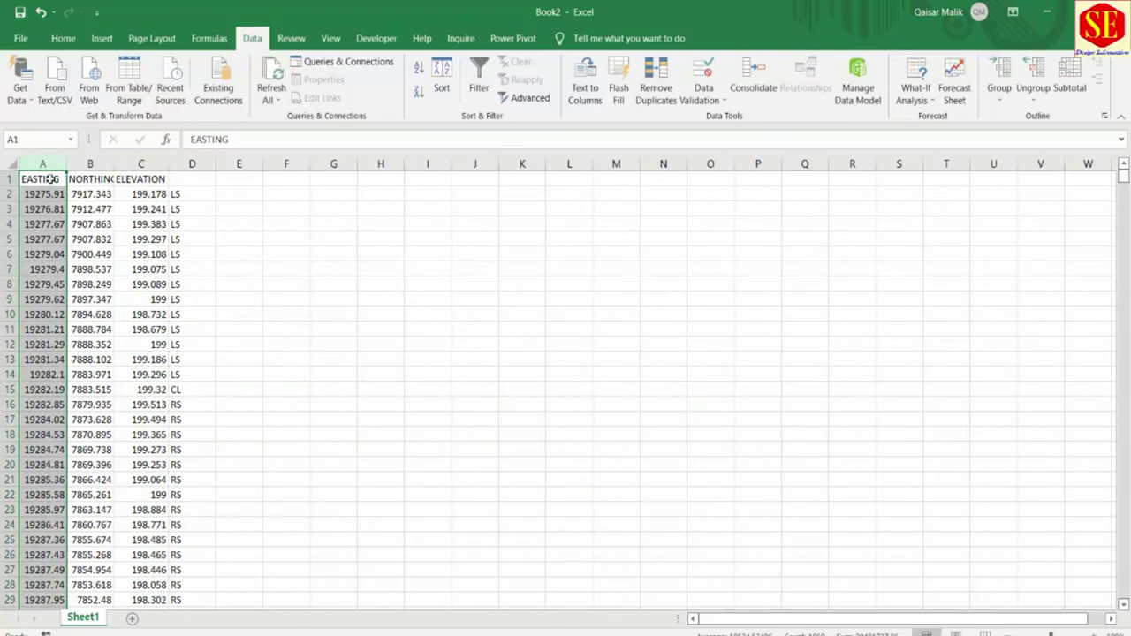
pyautogui.click(181, 161)
pyautogui.rightClick(182, 163)
pyautogui.click(212, 286)
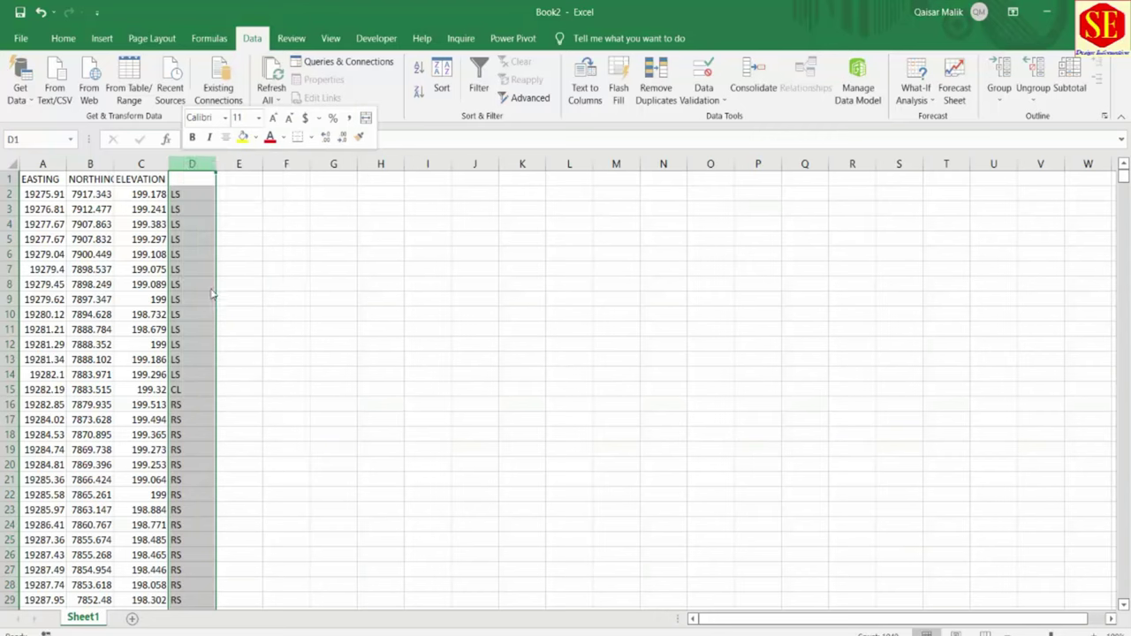
pyautogui.click(299, 297)
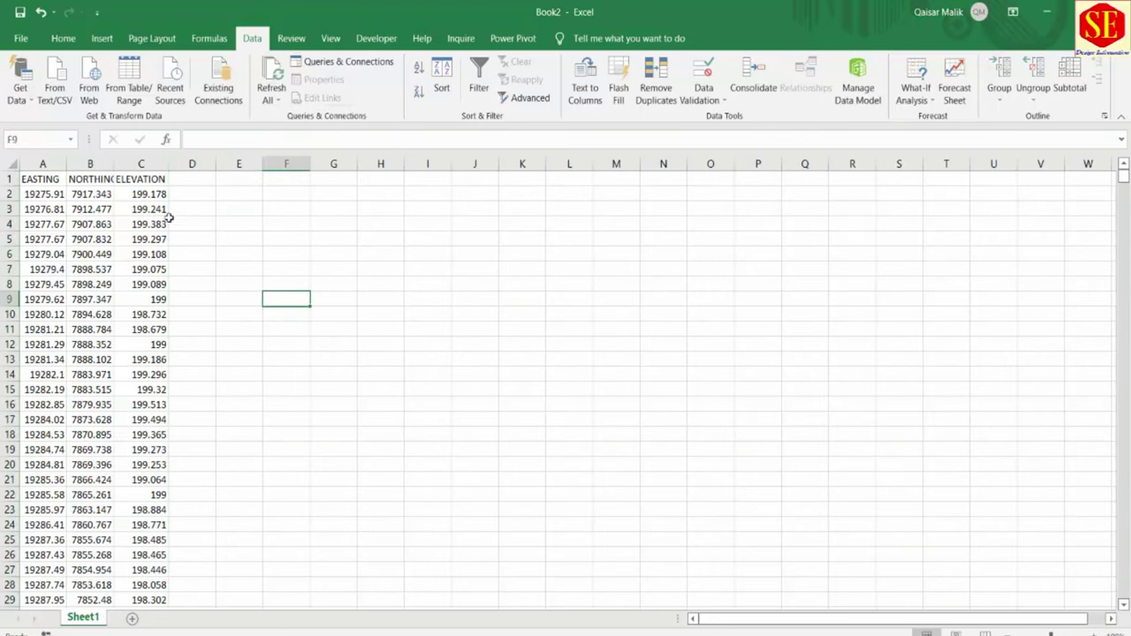
pyautogui.click(197, 195)
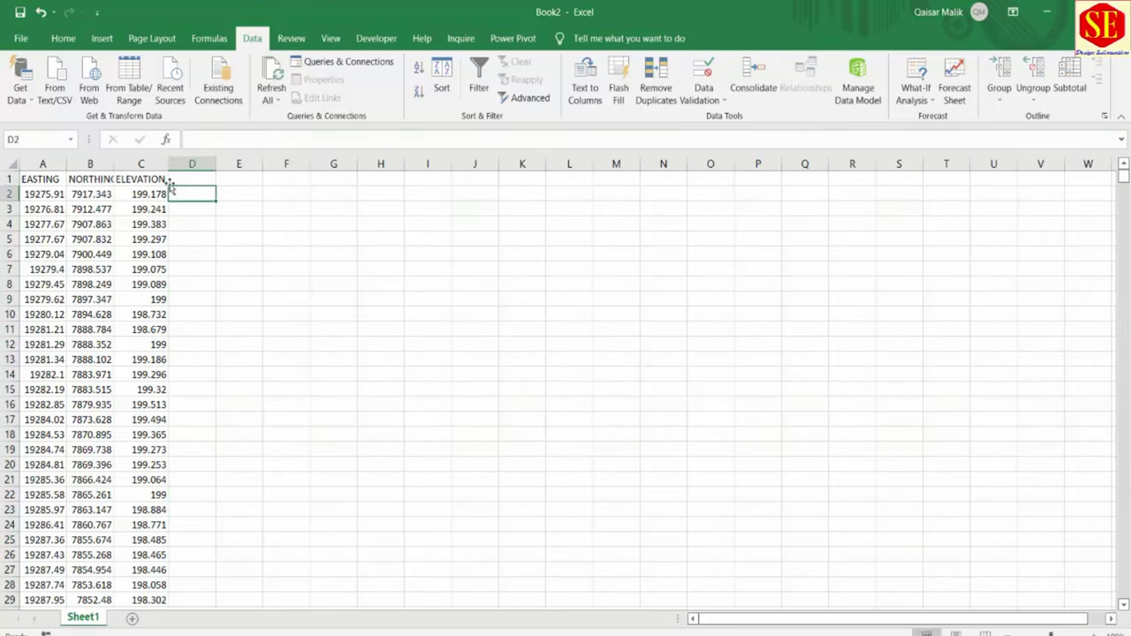
# Enter =A2&","&B2&","&C2 in D2, autofit the column and fill it down all rows.
pyautogui.write('=')
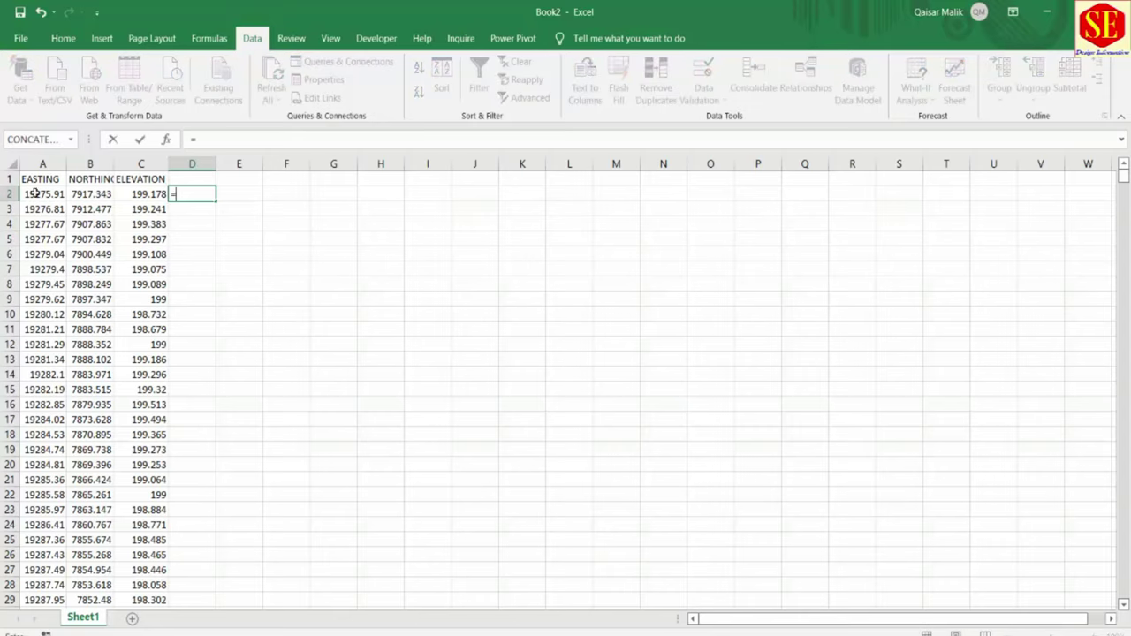
pyautogui.click(34, 193)
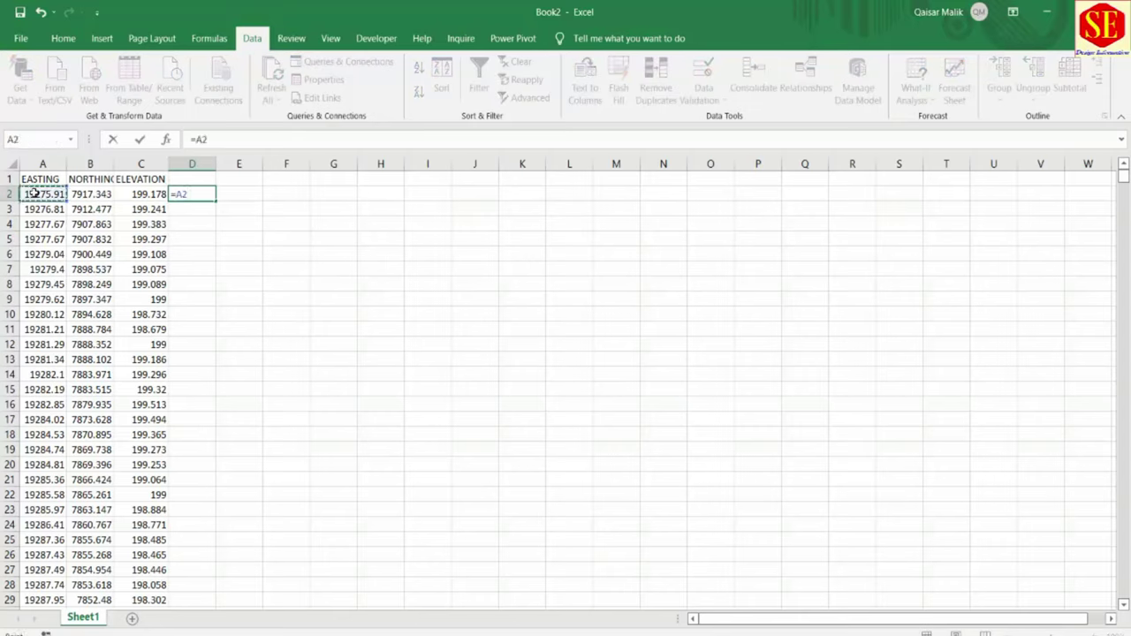
pyautogui.write('&","&')
pyautogui.click(80, 192)
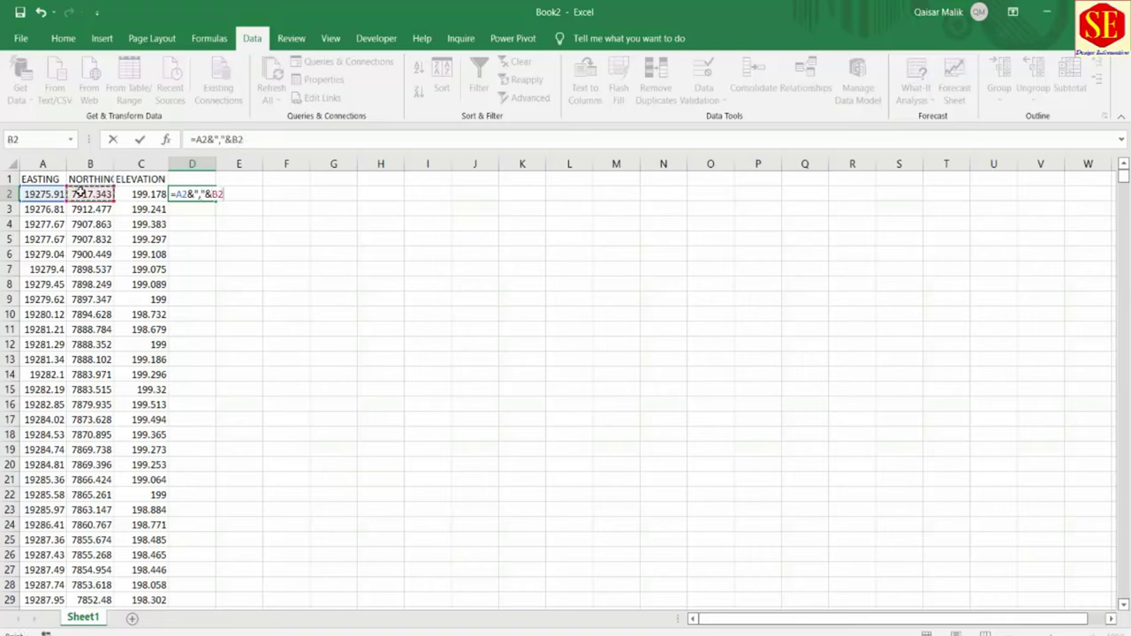
pyautogui.write('&","&')
pyautogui.click(139, 194)
pyautogui.press('Return')
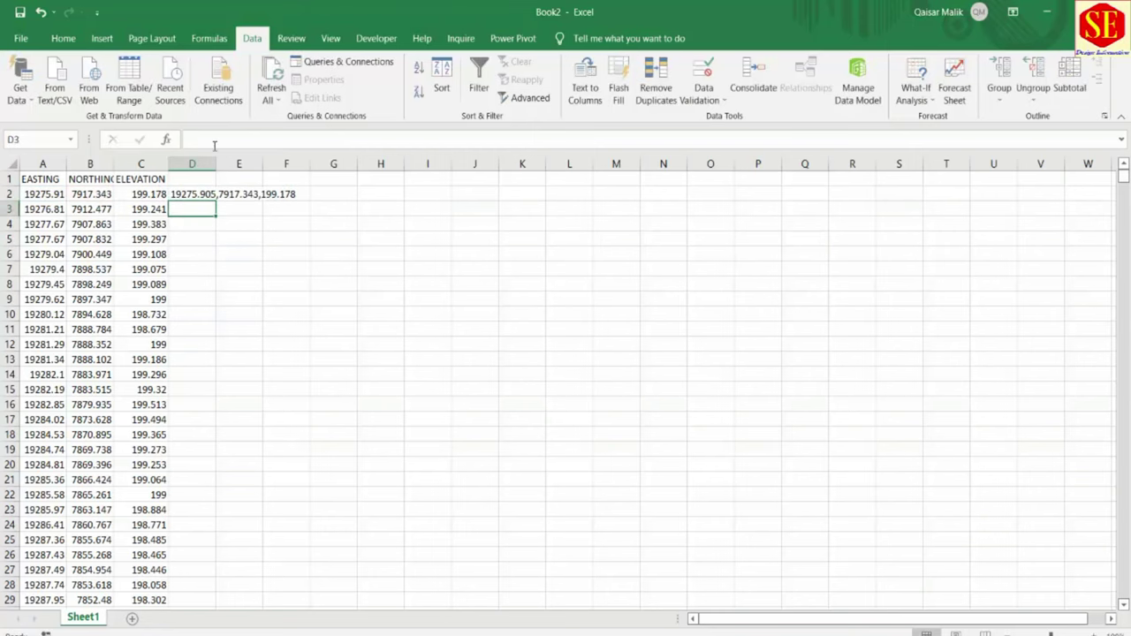
pyautogui.doubleClick(215, 166)
pyautogui.press('Up')
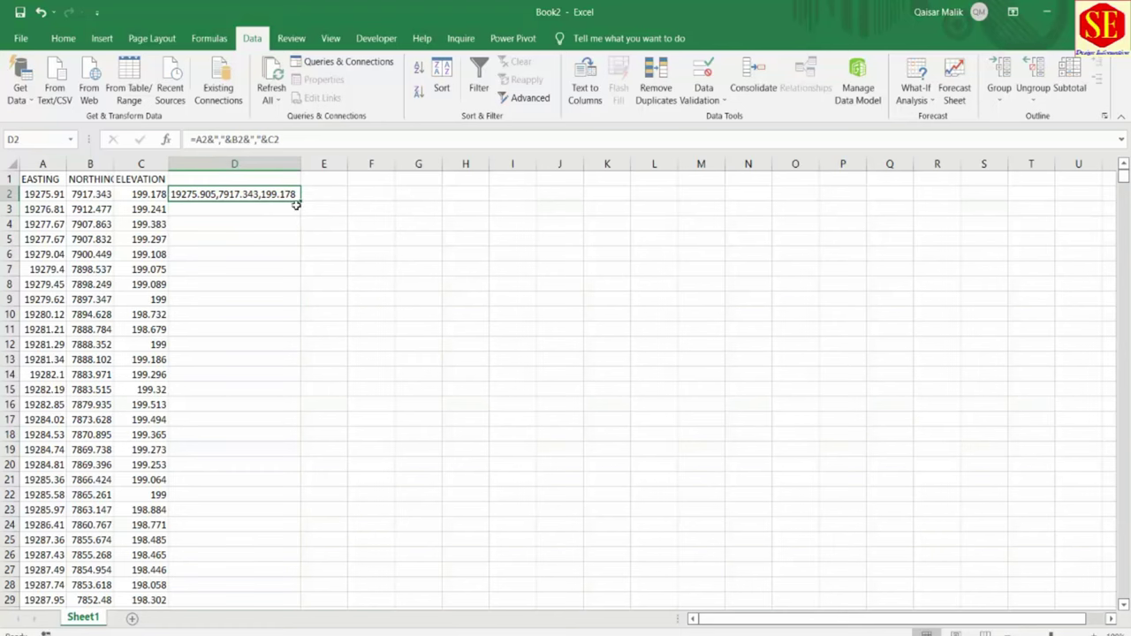
pyautogui.moveTo(301, 203); pyautogui.dragTo(301, 364)
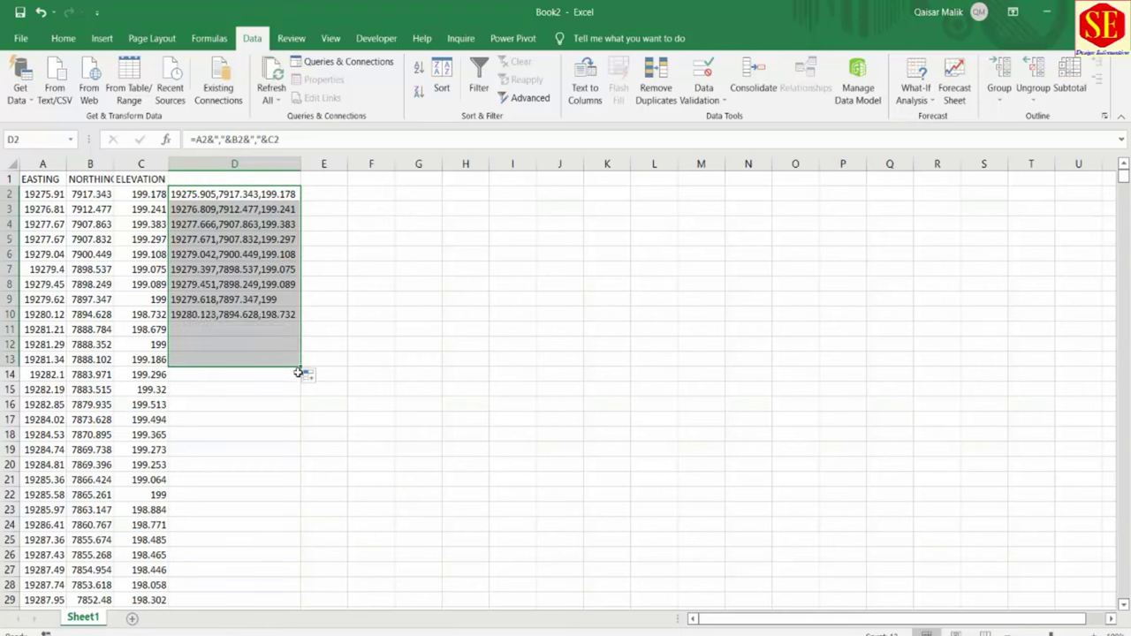
pyautogui.doubleClick(301, 364)
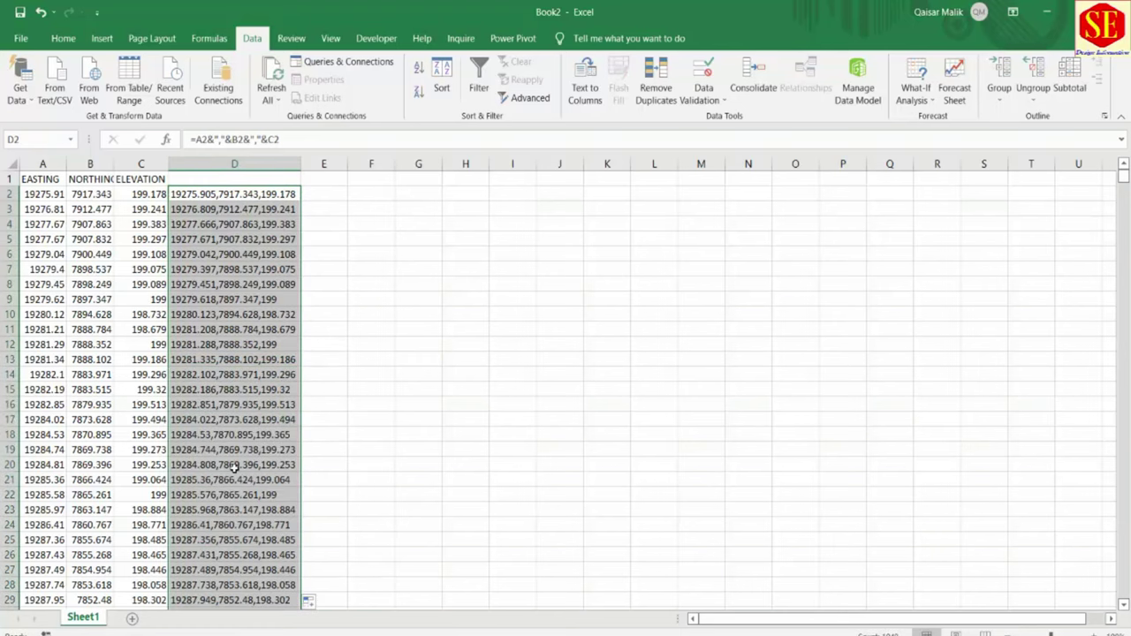
# Select the joined coordinate strings from D2 to the last row and copy them.
pyautogui.scroll(-10, 241, 487)
pyautogui.scroll(-20, 256, 490)
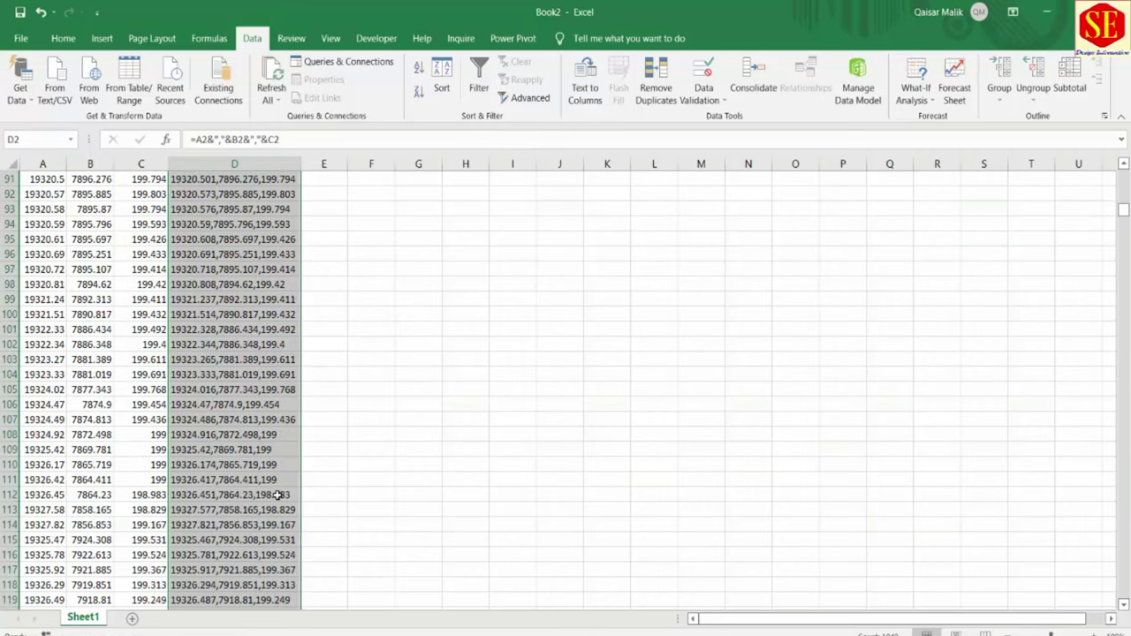
pyautogui.scroll(-6, 276, 496)
pyautogui.scroll(7, 277, 496)
pyautogui.scroll(9, 276, 496)
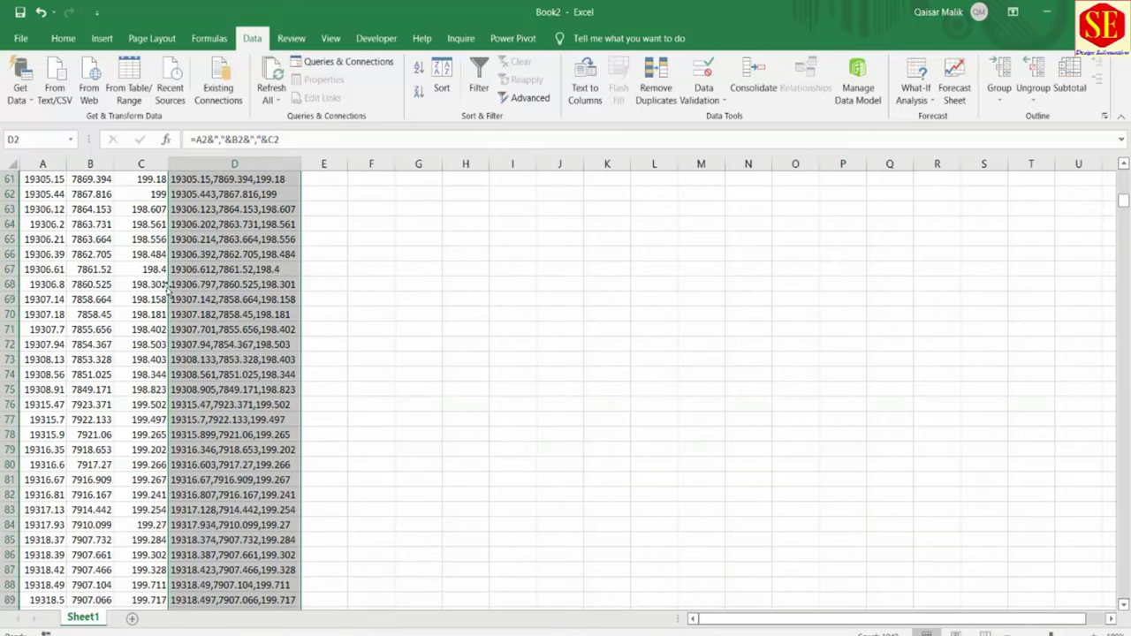
pyautogui.scroll(13, 232, 328)
pyautogui.scroll(7, 232, 328)
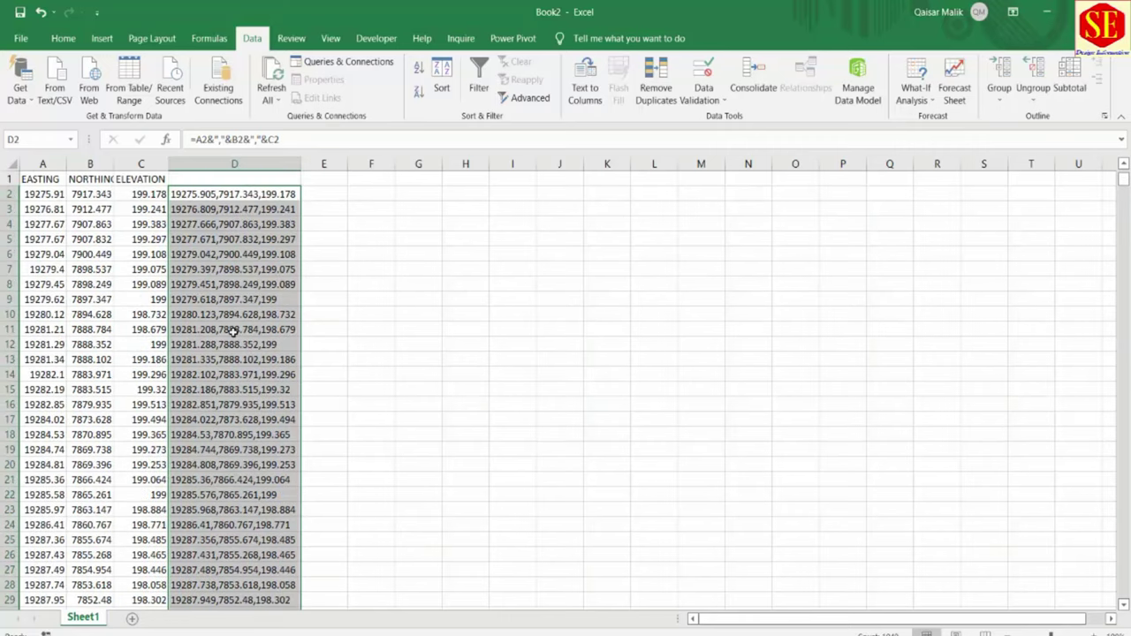
pyautogui.click(243, 199)
pyautogui.moveTo(212, 196); pyautogui.dragTo(225, 194)
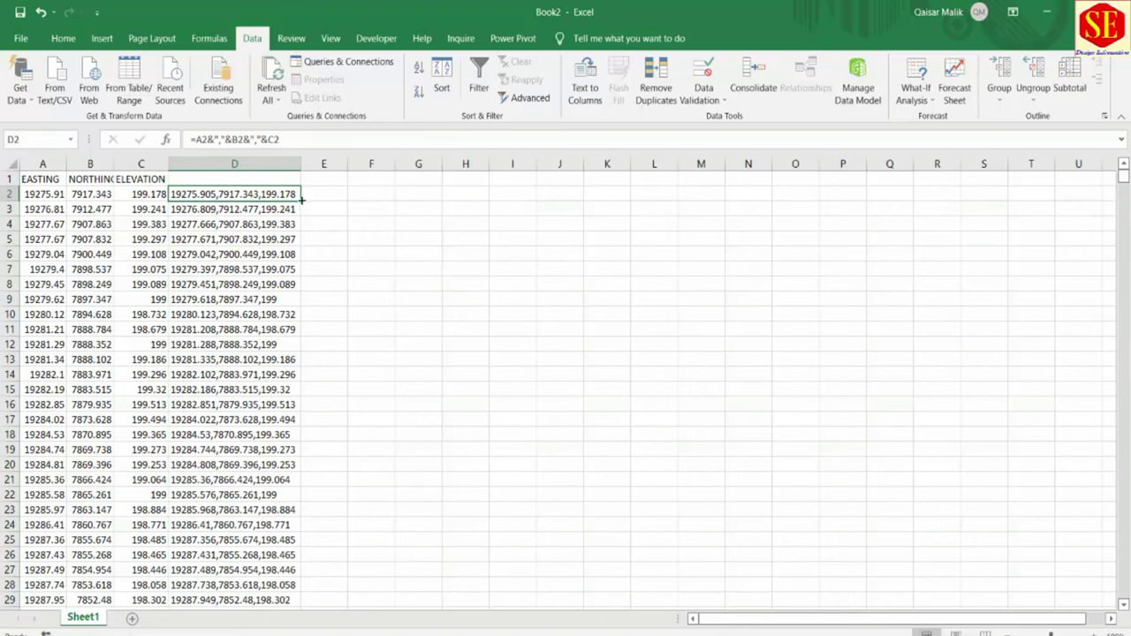
pyautogui.doubleClick(302, 200)
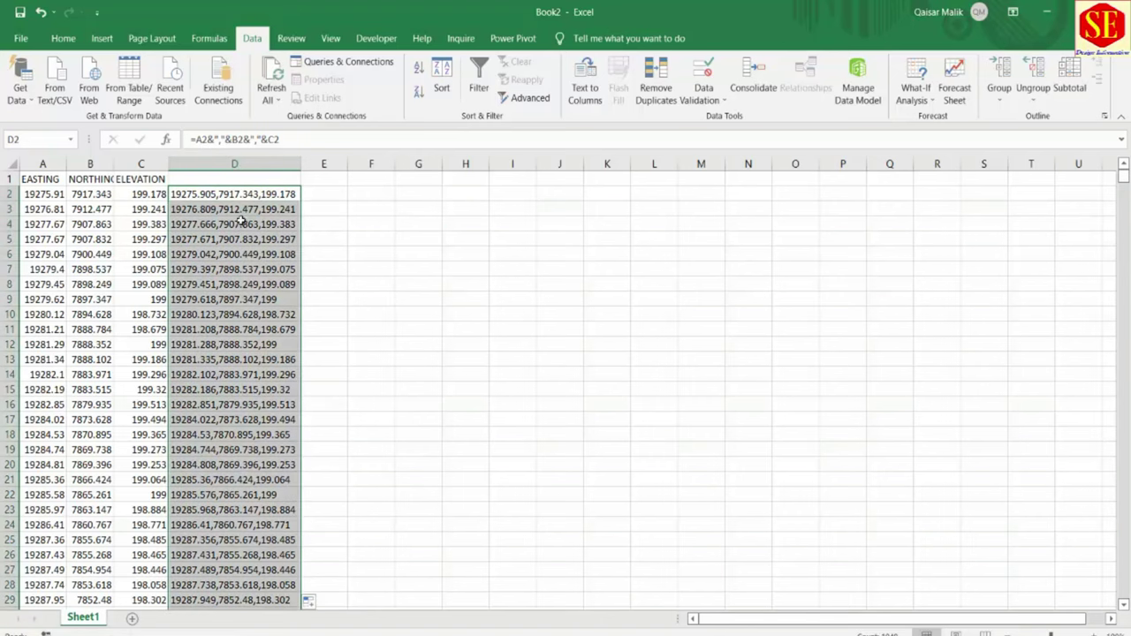
pyautogui.rightClick(240, 224)
pyautogui.click(272, 250)
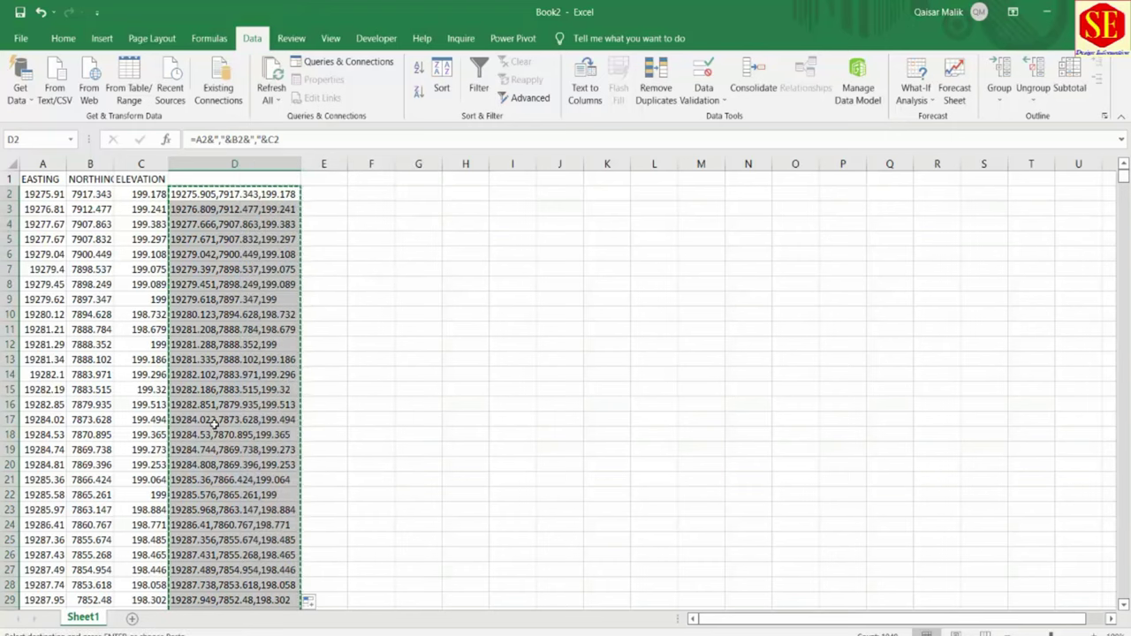
# Open a new Notepad document and paste in the comma-separated coordinate rows.
pyautogui.press('super')
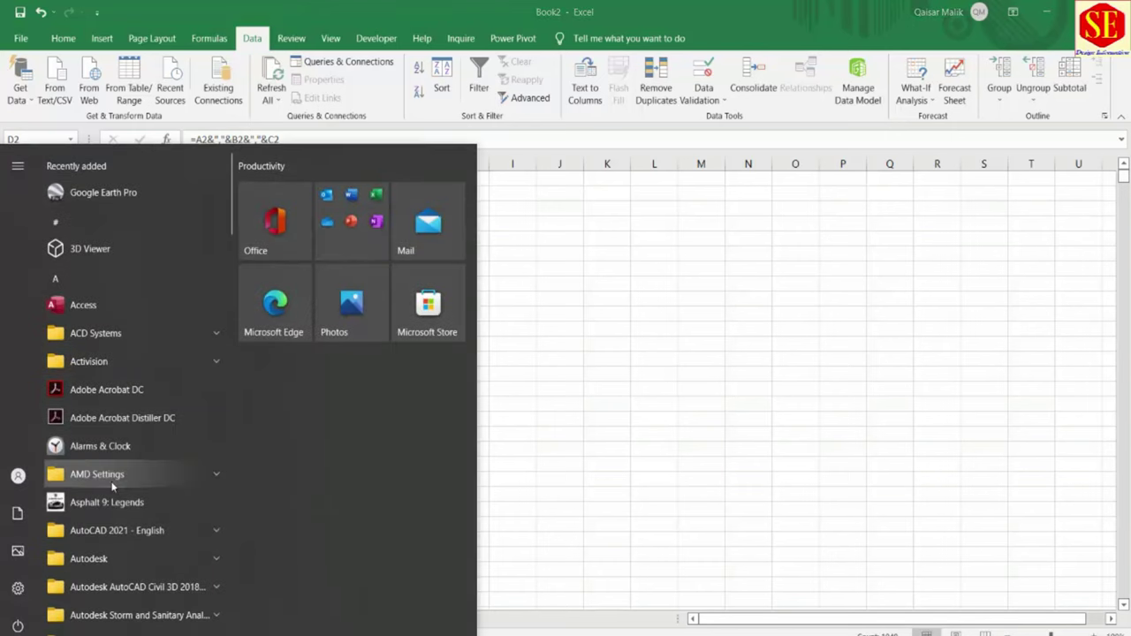
pyautogui.write('notepad')
pyautogui.click(107, 239)
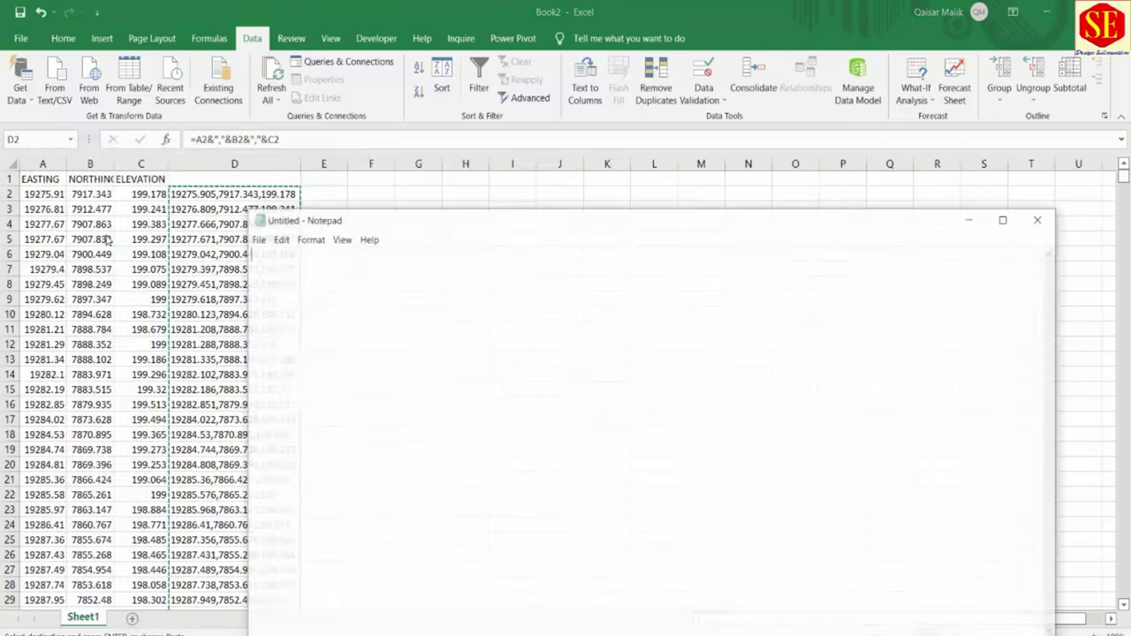
pyautogui.rightClick(342, 275)
pyautogui.click(369, 333)
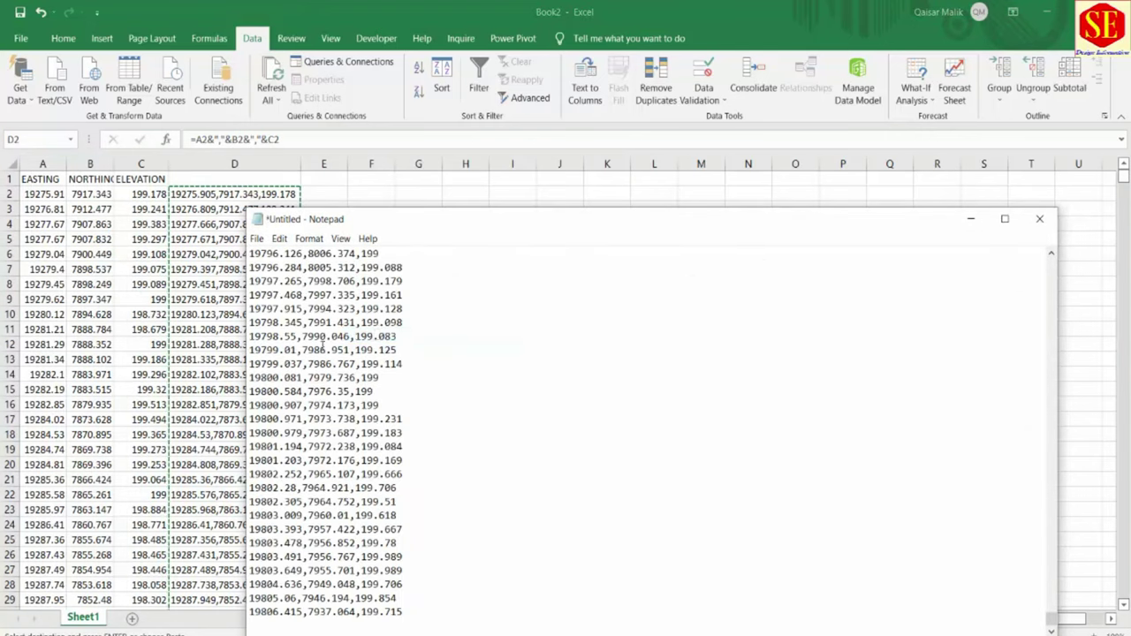
pyautogui.click(256, 239)
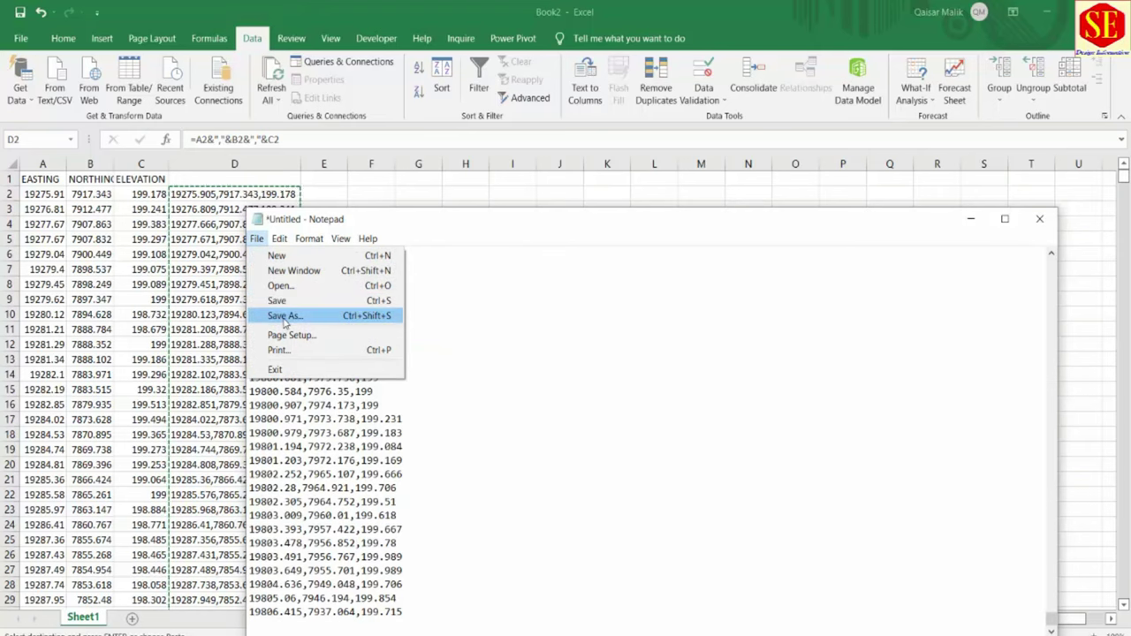
# Create a new DATA folder inside Import Points and use it as the save location.
pyautogui.click(285, 320)
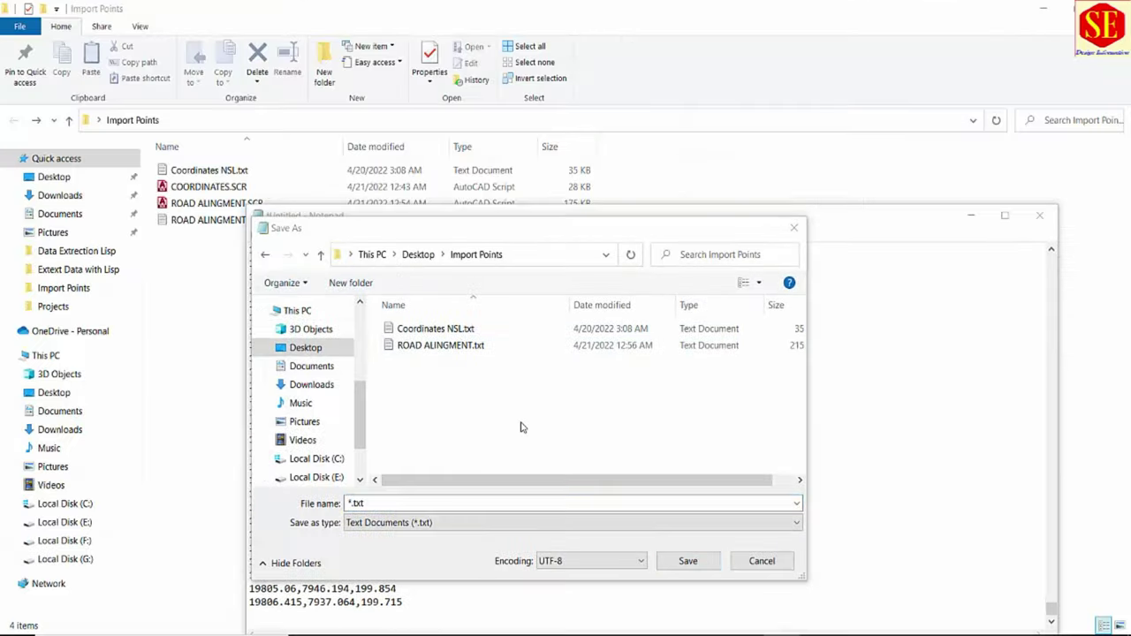
pyautogui.rightClick(452, 391)
pyautogui.moveTo(486, 569)
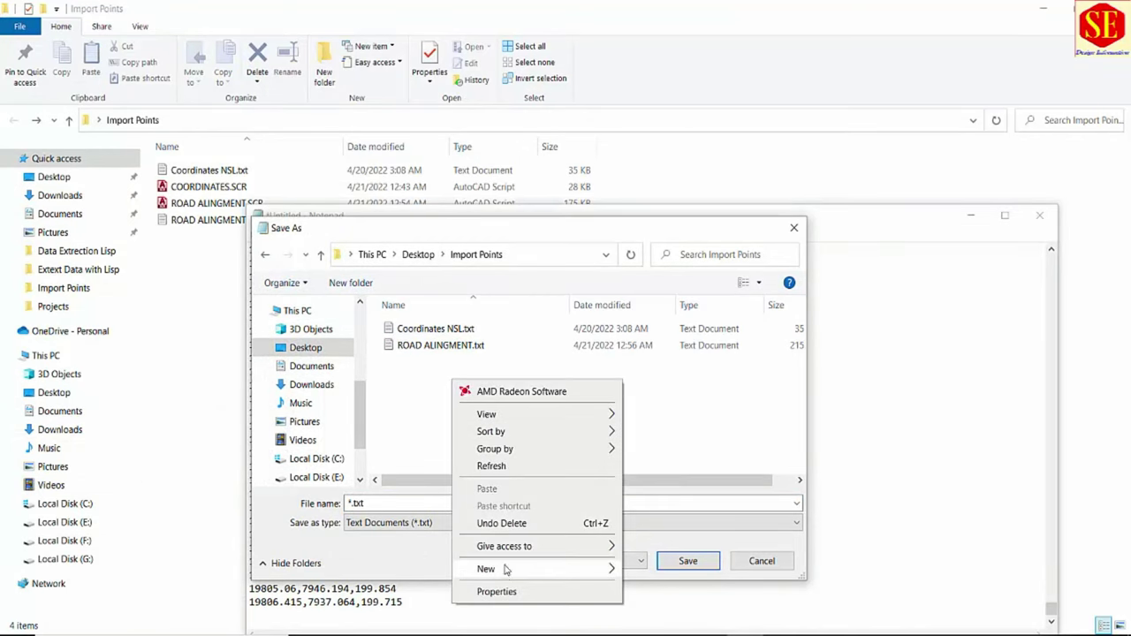
pyautogui.click(659, 354)
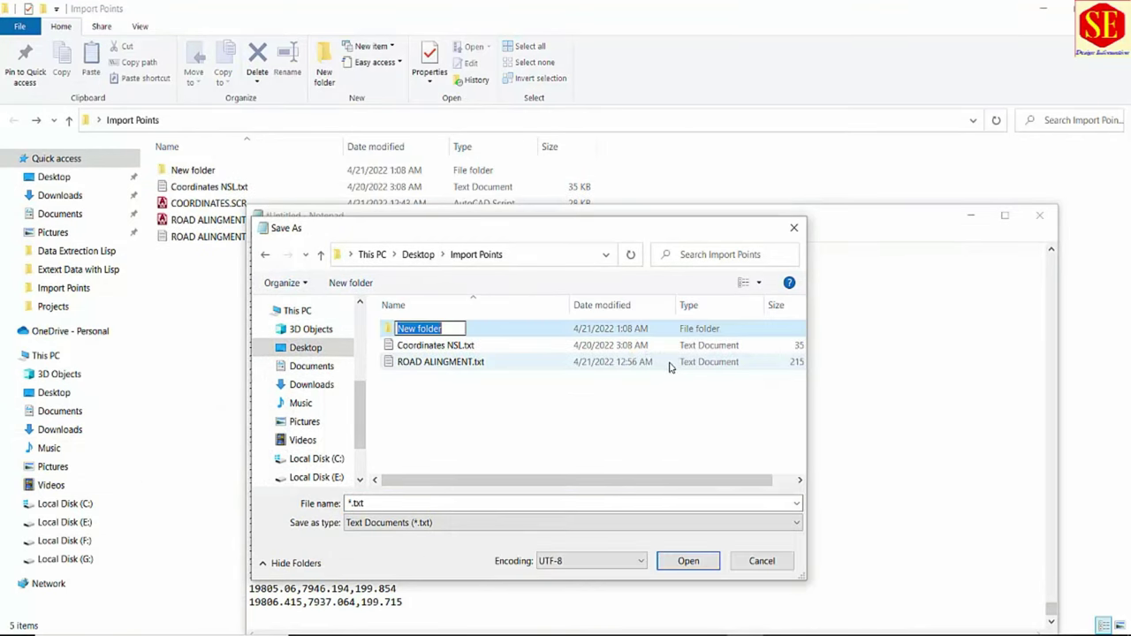
pyautogui.write('DATA')
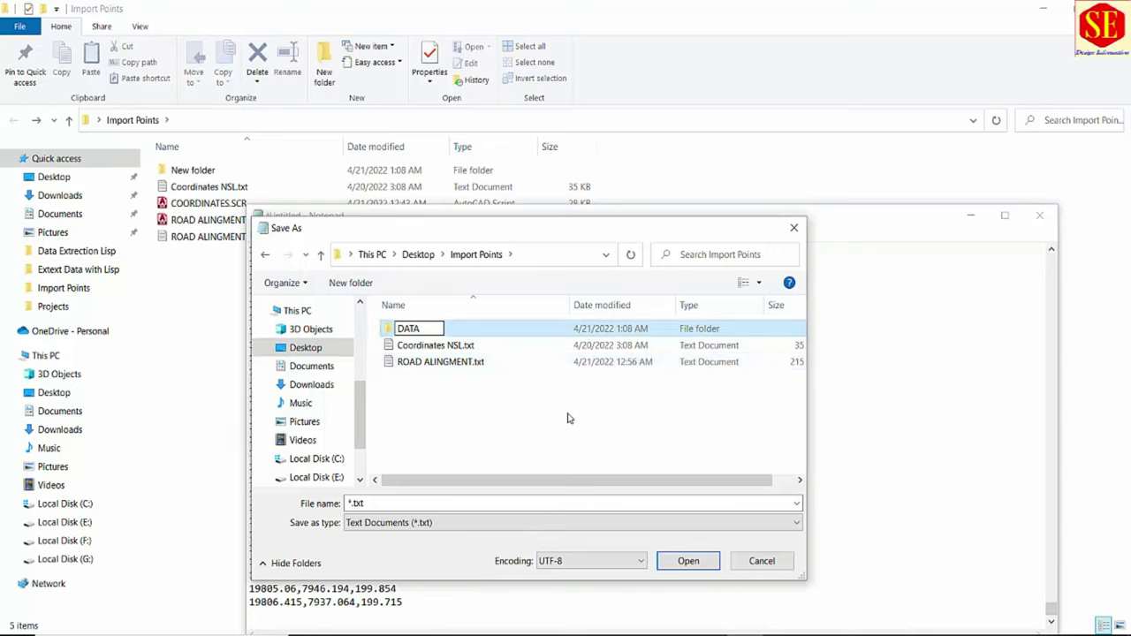
pyautogui.press('Return')
pyautogui.doubleClick(408, 330)
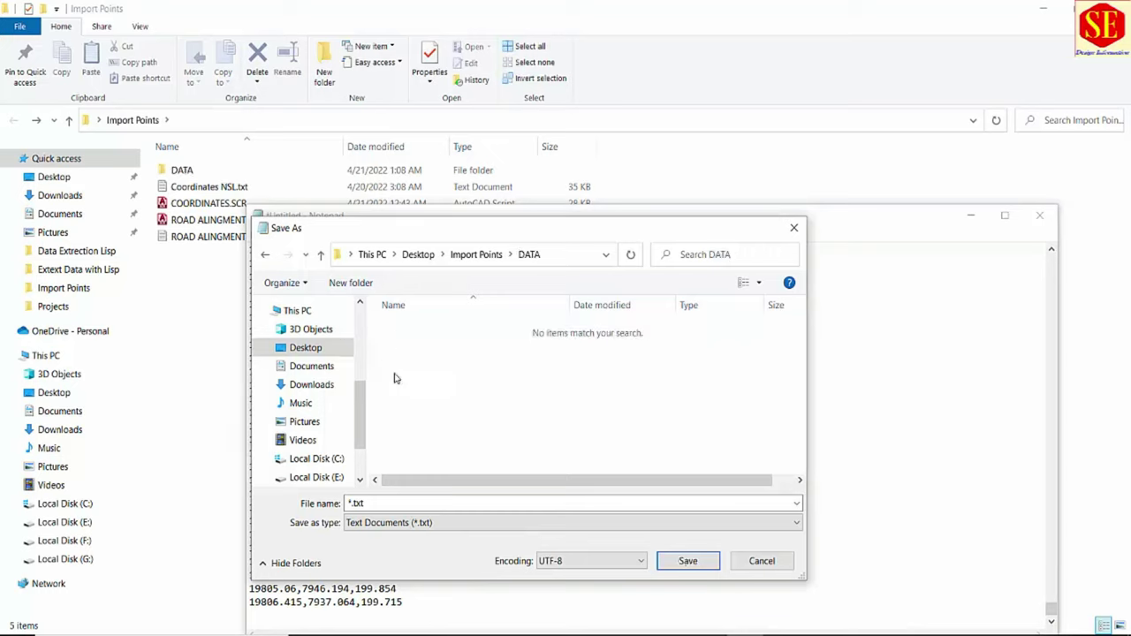
# Save the coordinates as XYZ.SCR with the All Files (*.*) type instead of text.
pyautogui.click(389, 503)
pyautogui.click(386, 504)
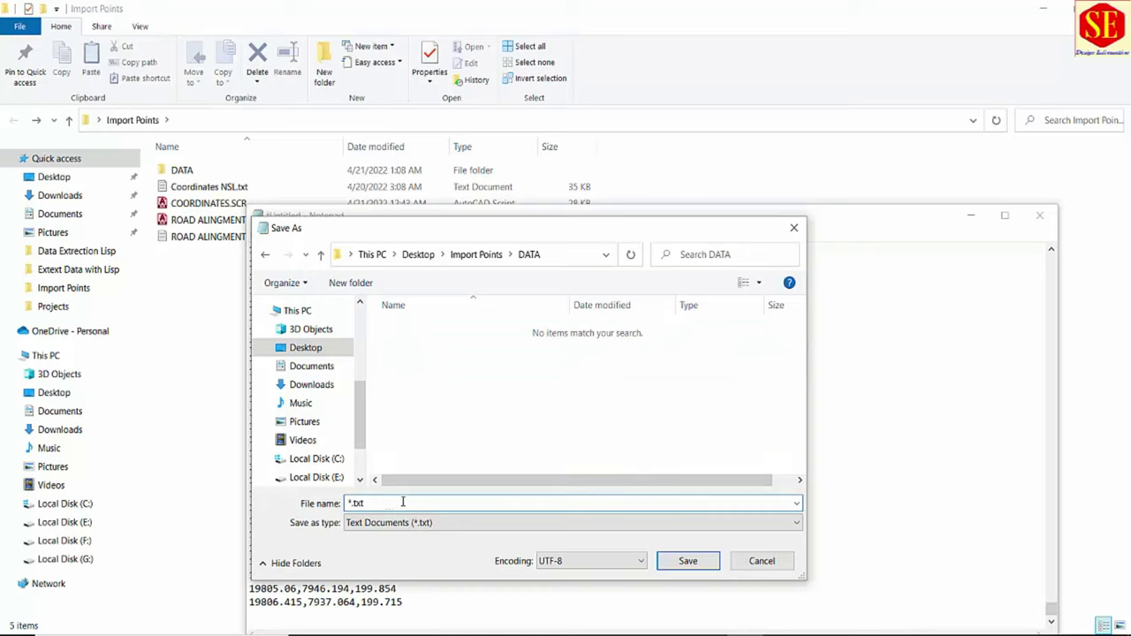
pyautogui.moveTo(391, 503); pyautogui.dragTo(260, 508)
pyautogui.write('XYZ.SCR')
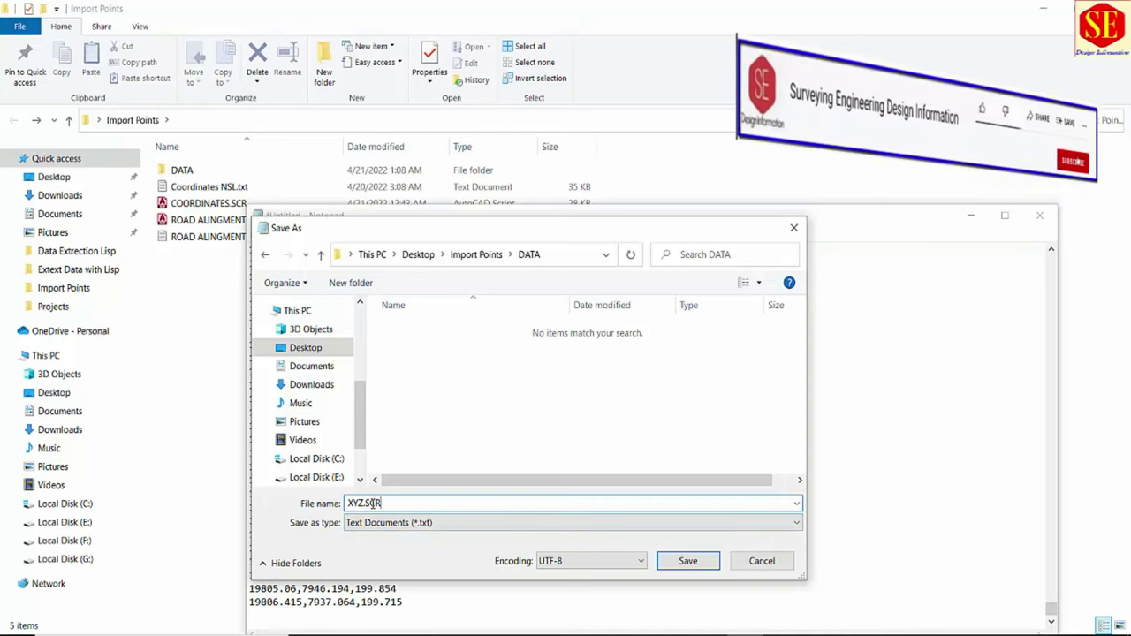
pyautogui.click(531, 525)
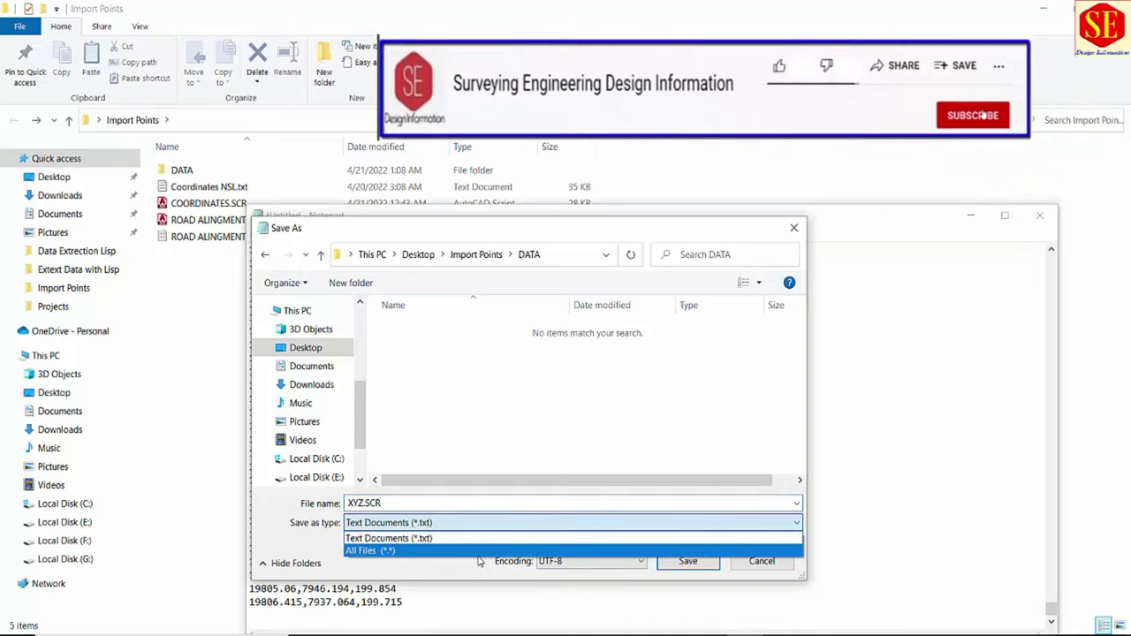
pyautogui.click(482, 548)
pyautogui.click(689, 565)
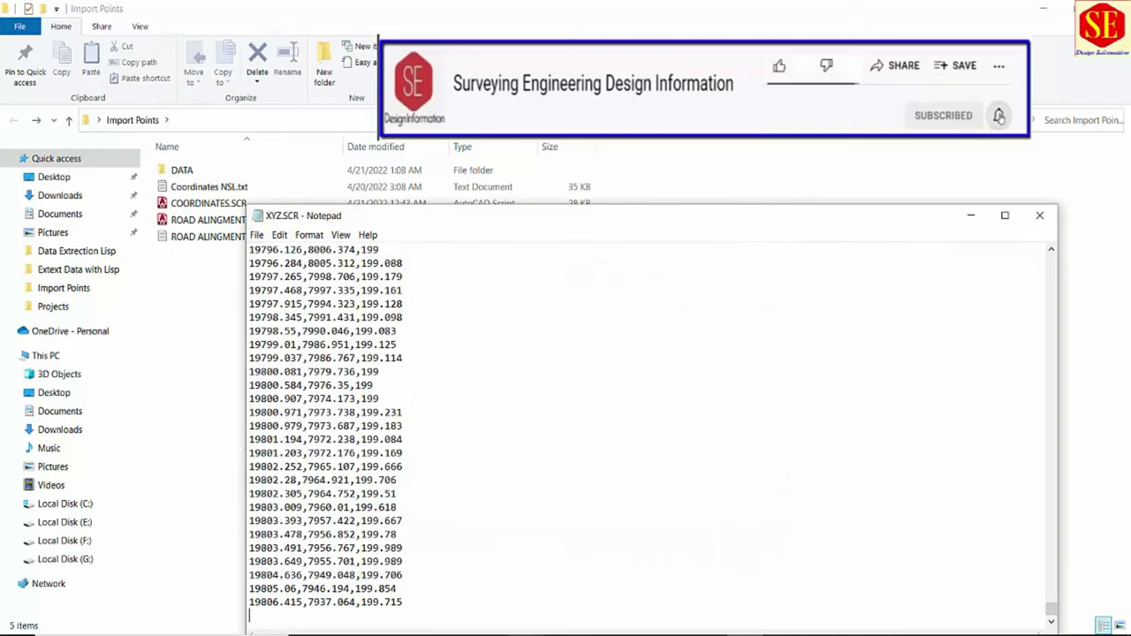
# Reopen XYZ.SCR, add a MULTIPLE POINT line above the coordinates, and save it.
pyautogui.click(492, 634)
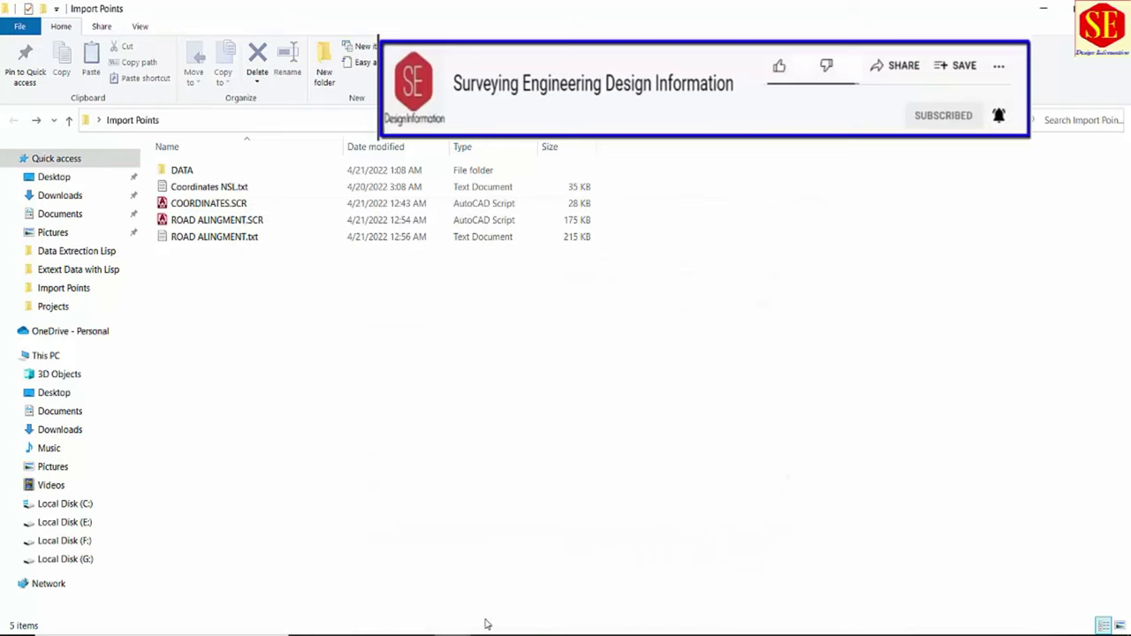
pyautogui.doubleClick(181, 172)
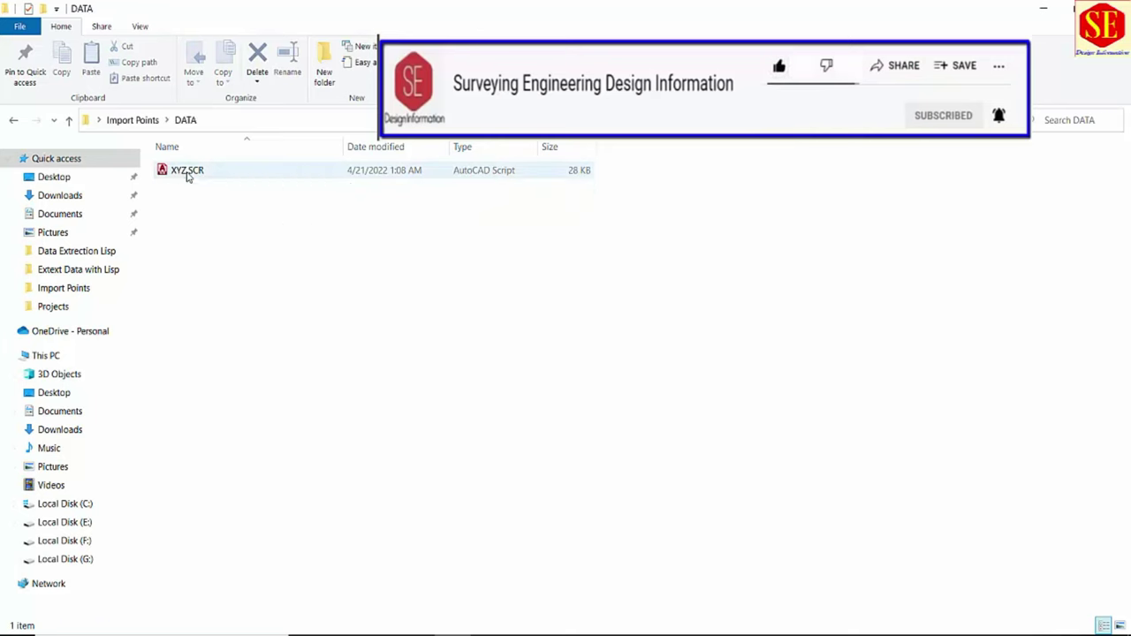
pyautogui.doubleClick(188, 173)
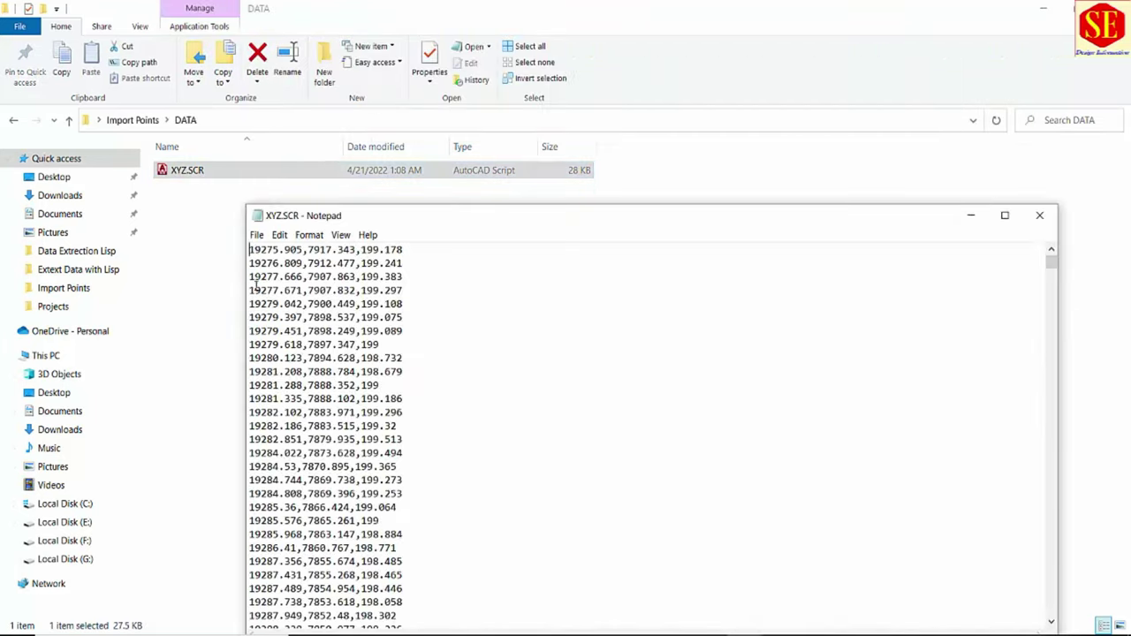
pyautogui.press('Return')
pyautogui.write('MULTIPLE POINT')
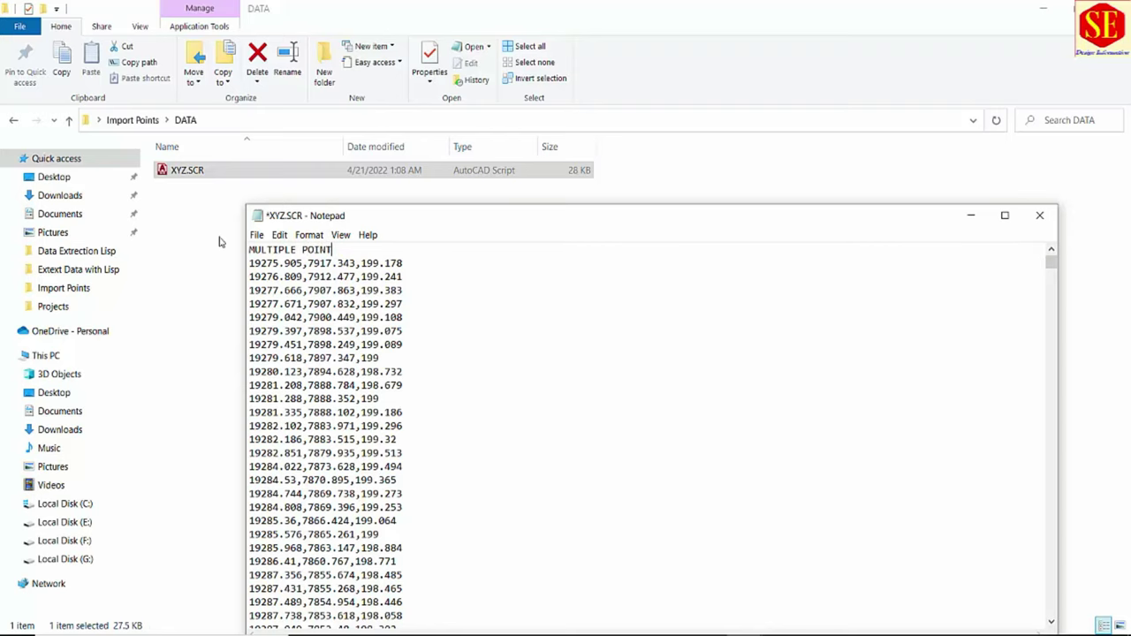
pyautogui.click(256, 234)
pyautogui.click(279, 293)
# Close the script, reopen it to confirm the edit, and return to the DATA folder.
pyautogui.click(1039, 215)
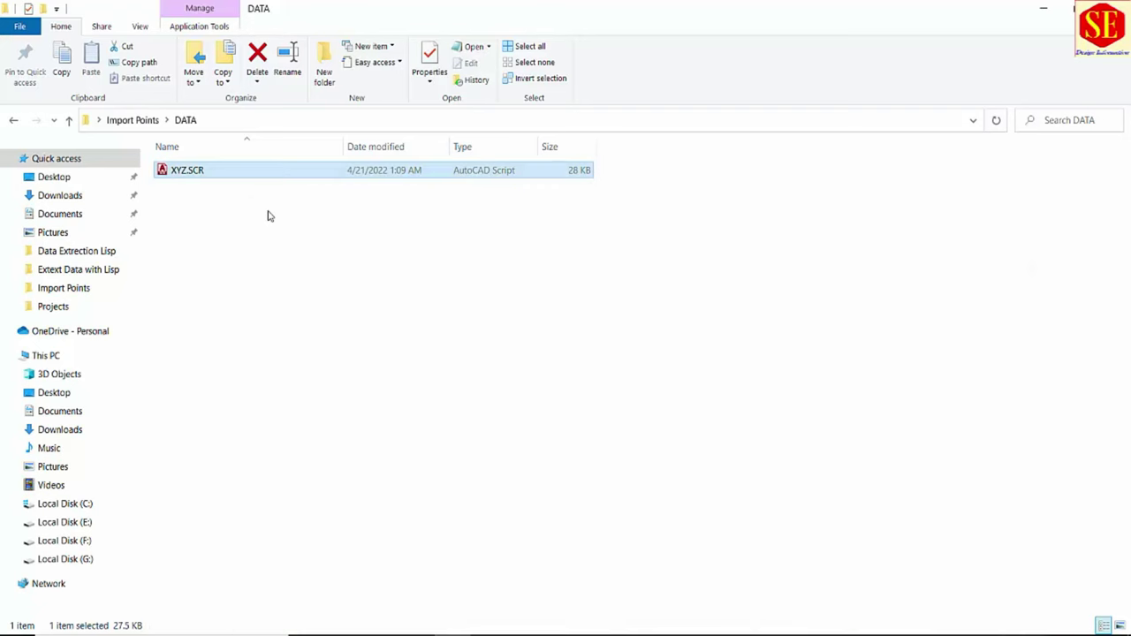
pyautogui.doubleClick(228, 177)
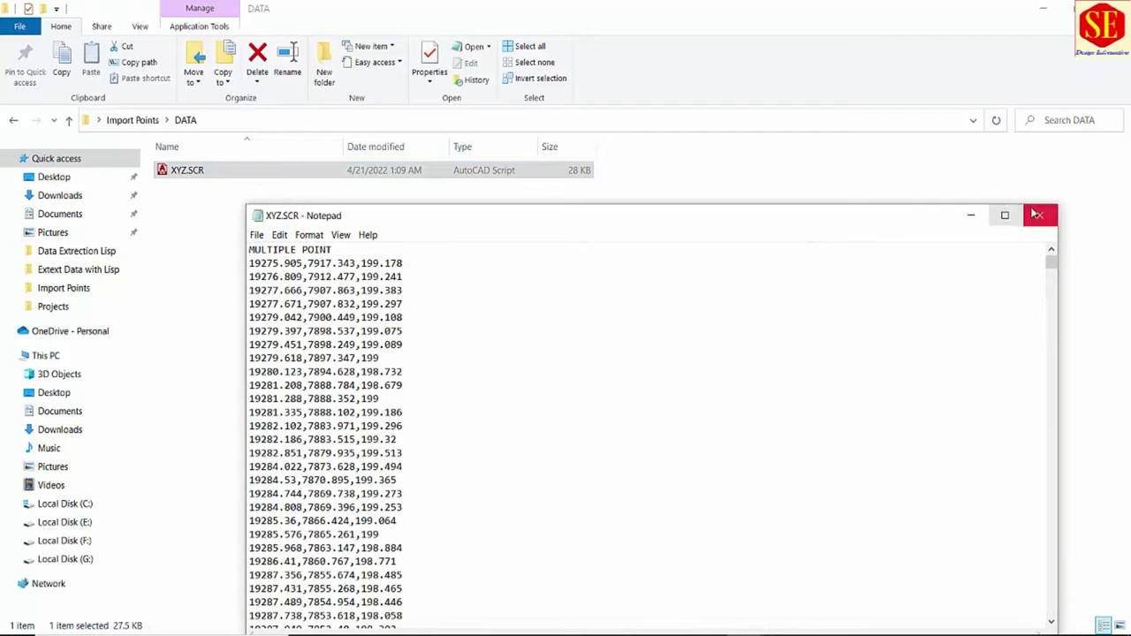
pyautogui.click(1040, 215)
pyautogui.click(133, 120)
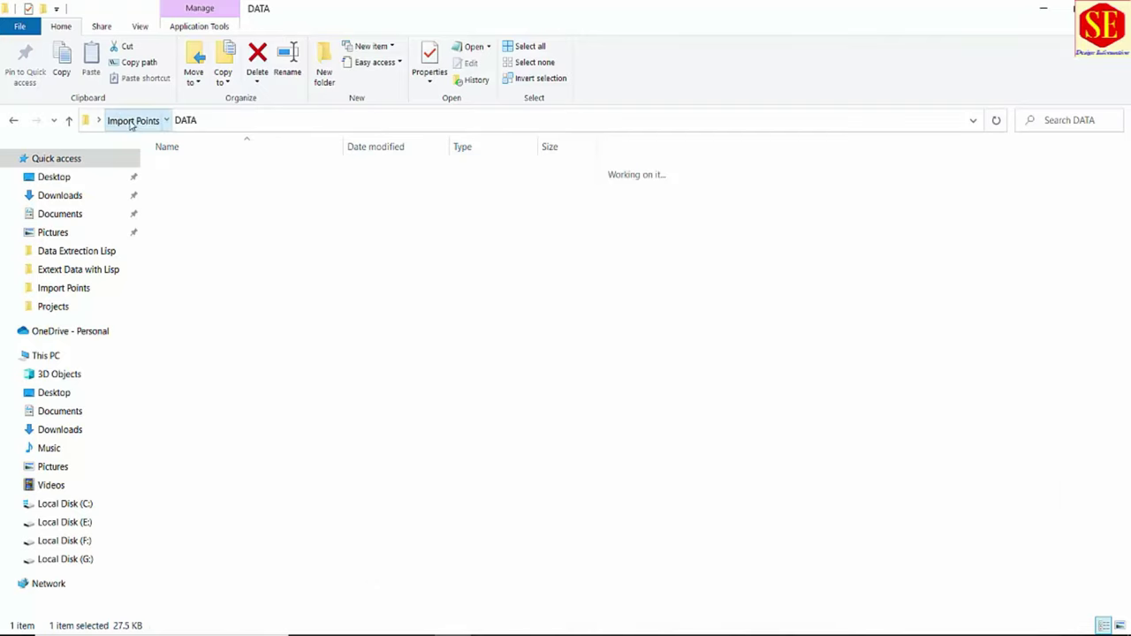
pyautogui.doubleClick(196, 170)
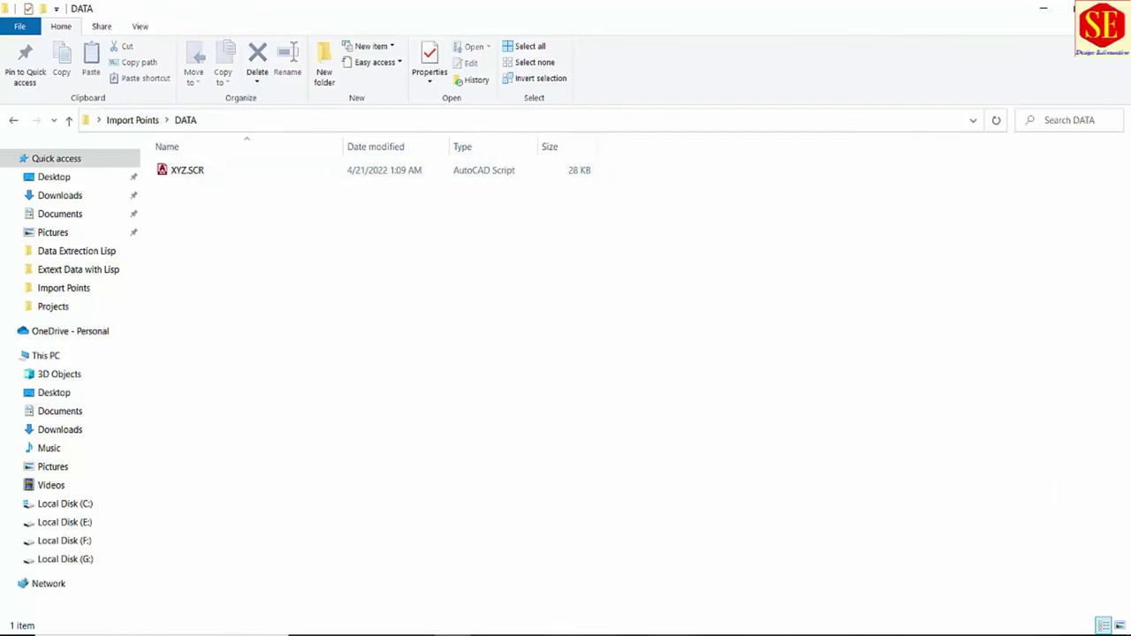
# Start a new blank AutoCAD drawing and select DATA\XYZ.SCR as the script to run.
pyautogui.click(786, 583)
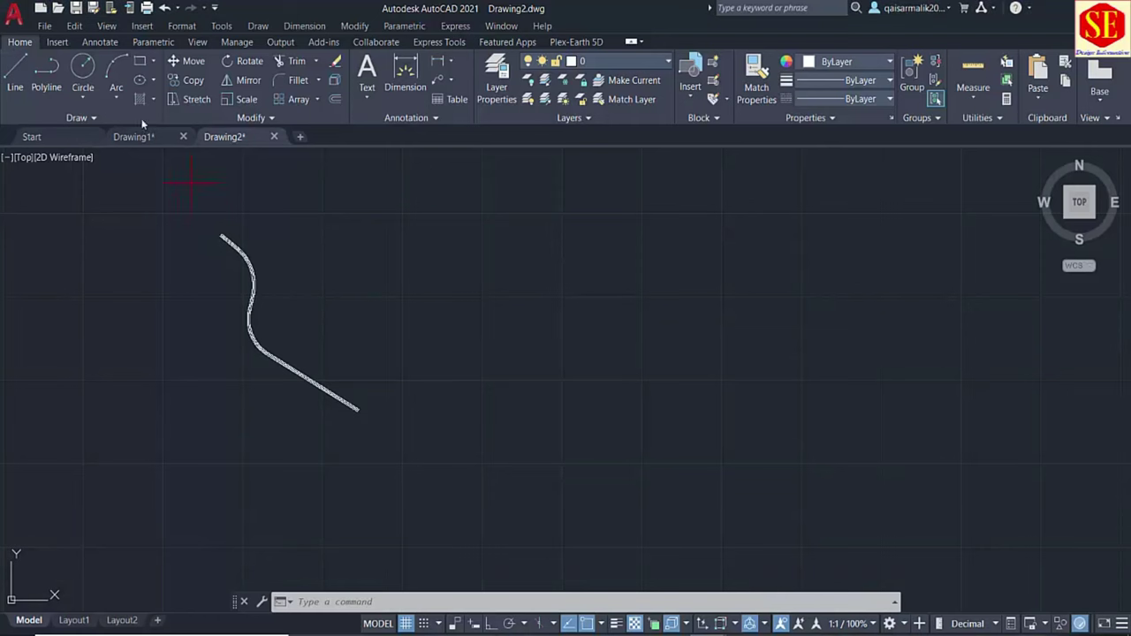
pyautogui.click(299, 137)
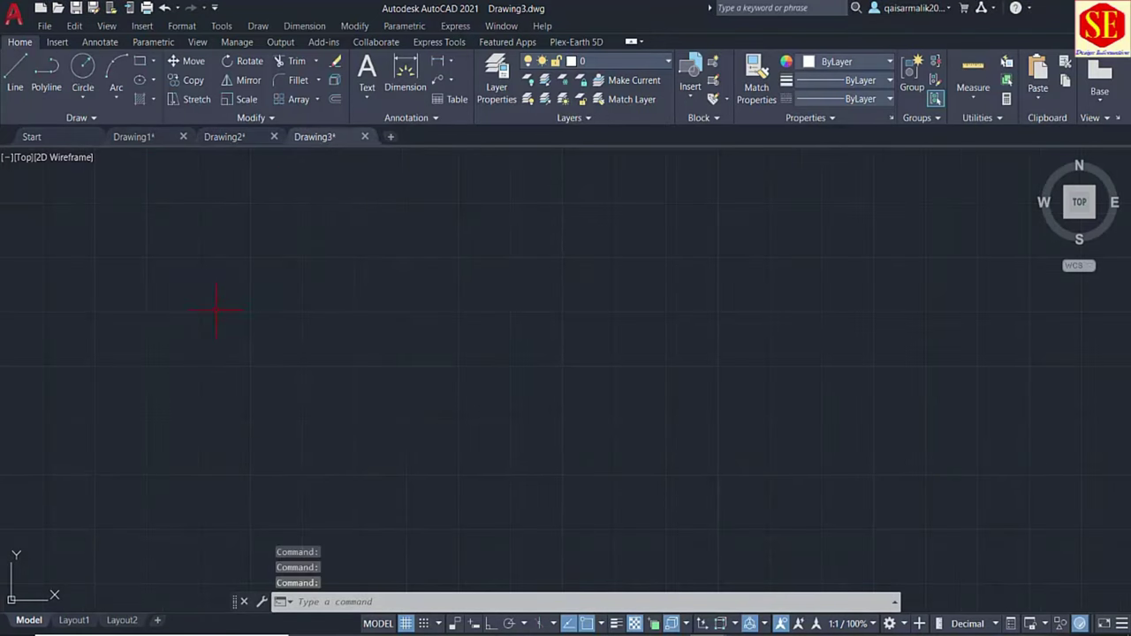
pyautogui.click(217, 26)
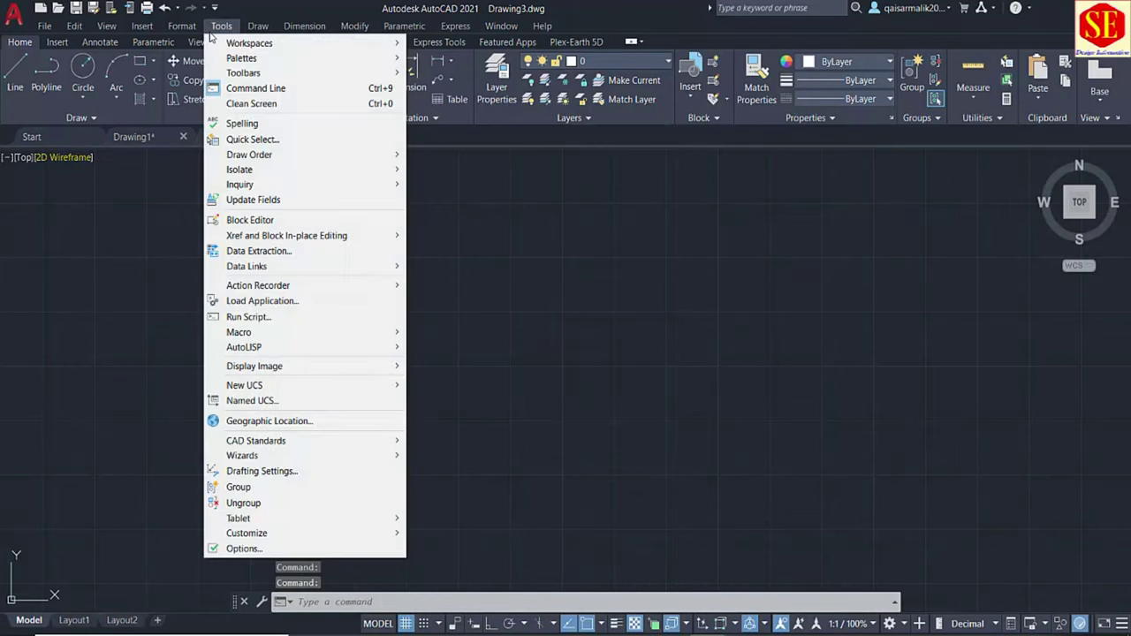
pyautogui.click(270, 316)
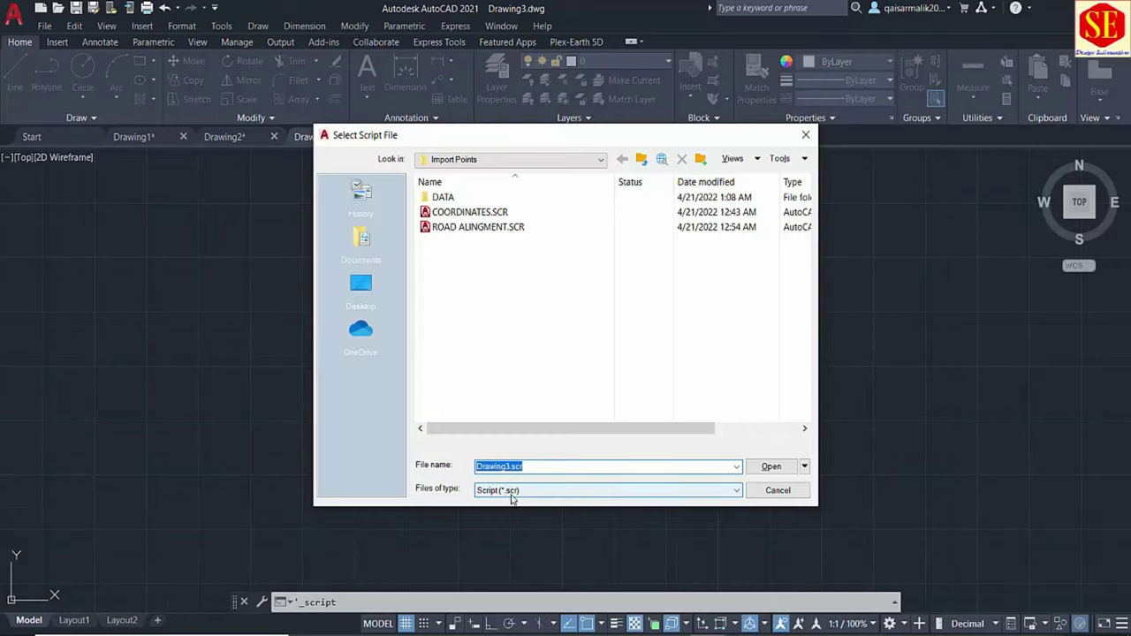
pyautogui.doubleClick(441, 199)
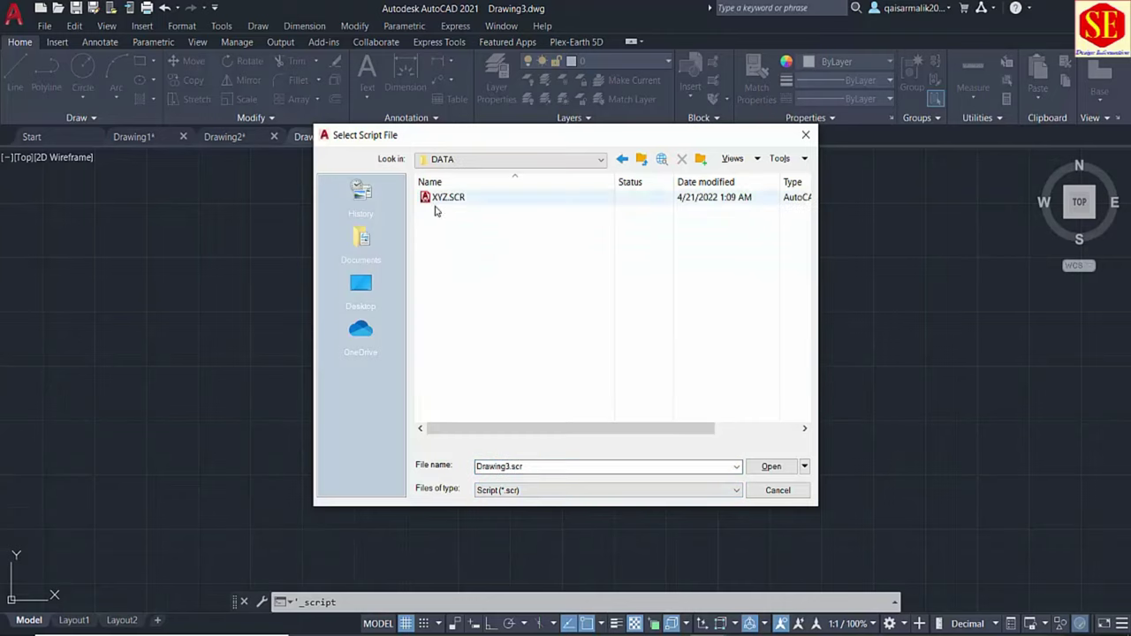
pyautogui.click(455, 201)
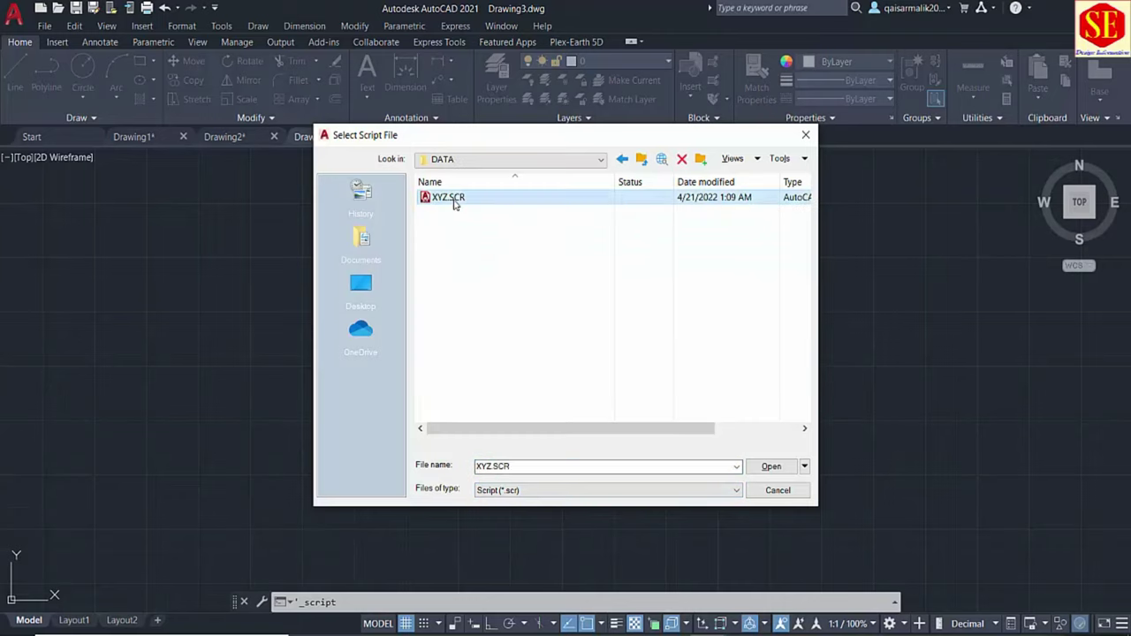
# Run XYZ.SCR to plot the survey points and zoom out to see them.
pyautogui.click(767, 473)
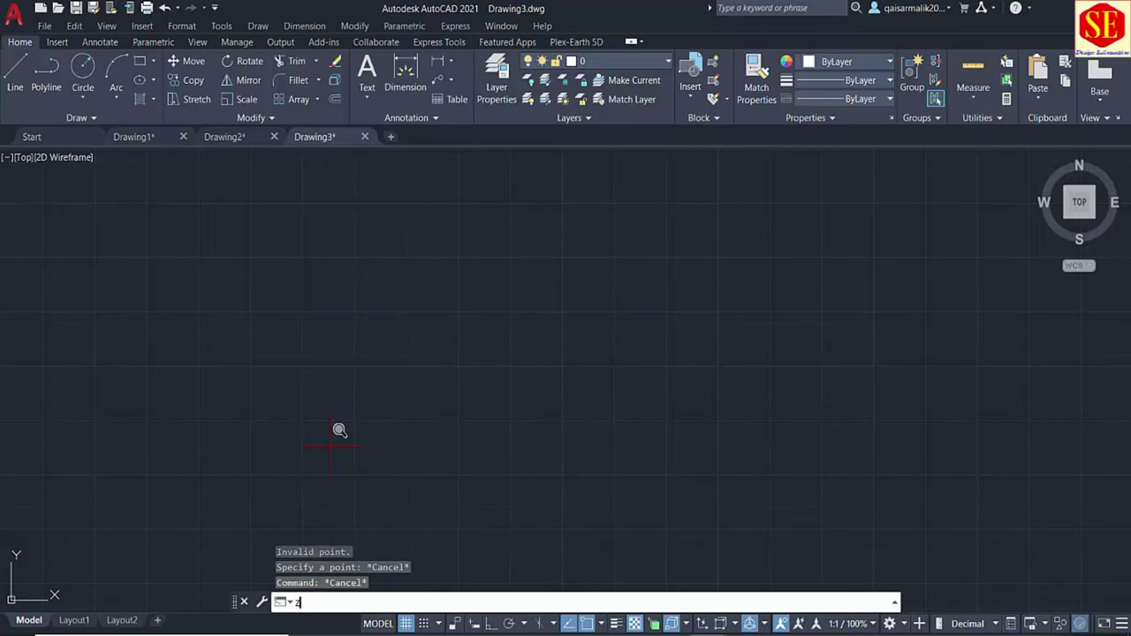
pyautogui.scroll(-2, 373, 376)
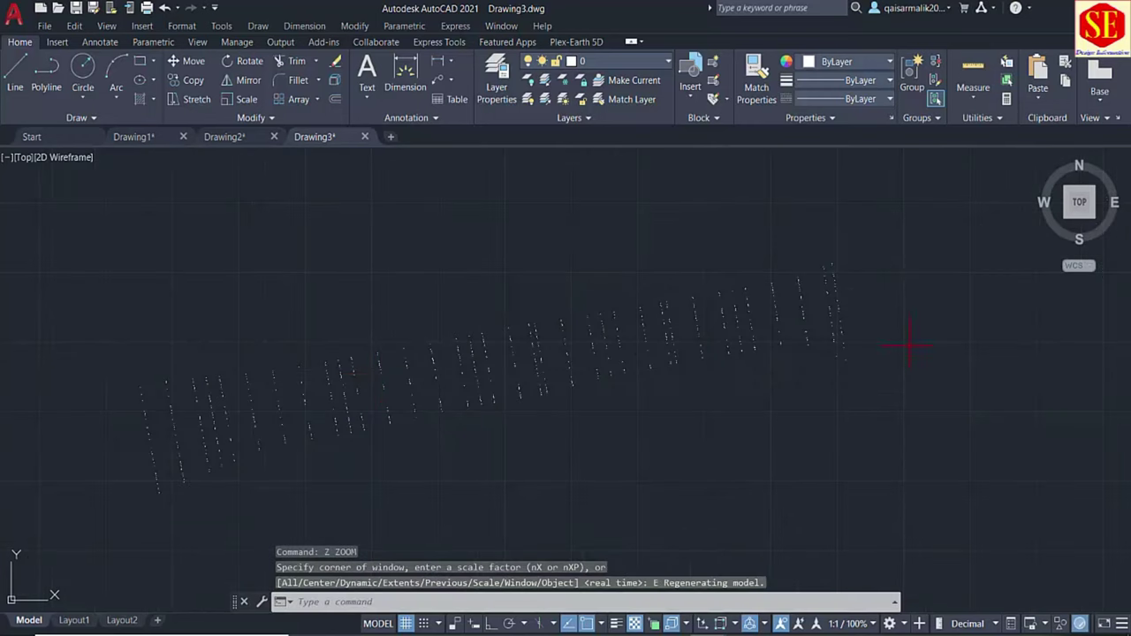
pyautogui.scroll(-2, 537, 287)
# Set the point style to plus-shaped (+) markers.
pyautogui.click(182, 26)
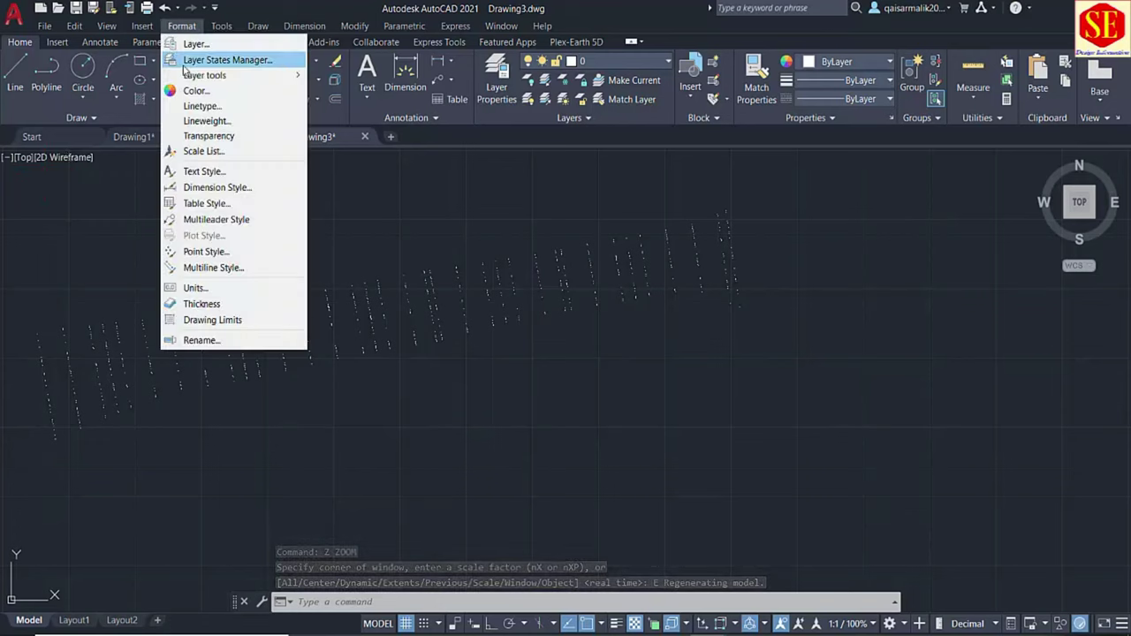
pyautogui.click(206, 251)
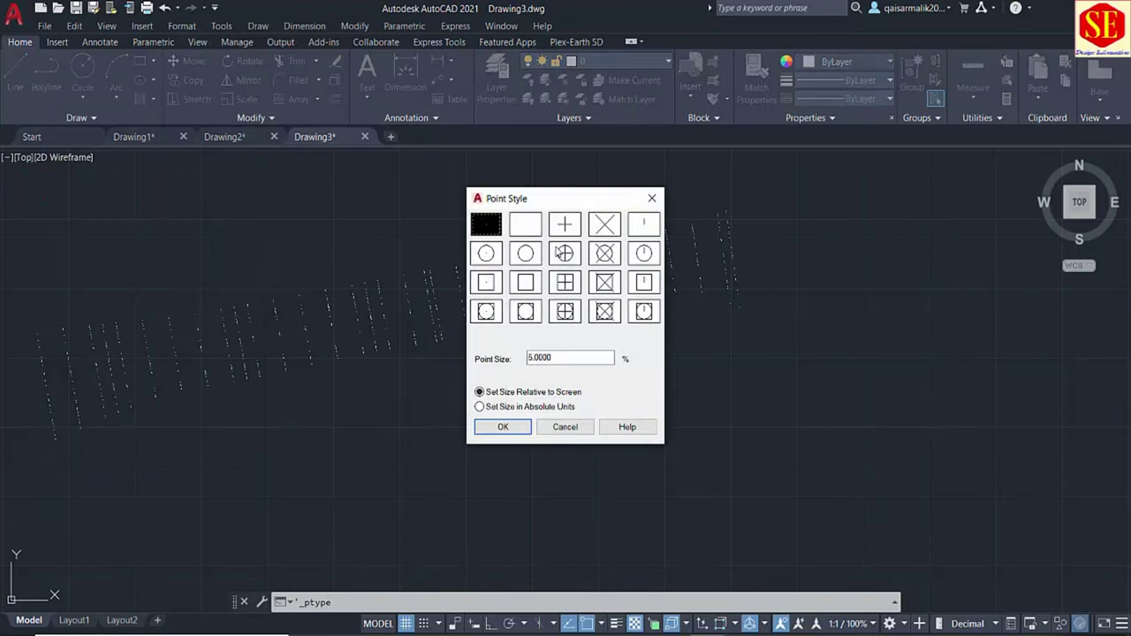
pyautogui.click(564, 224)
pyautogui.click(503, 427)
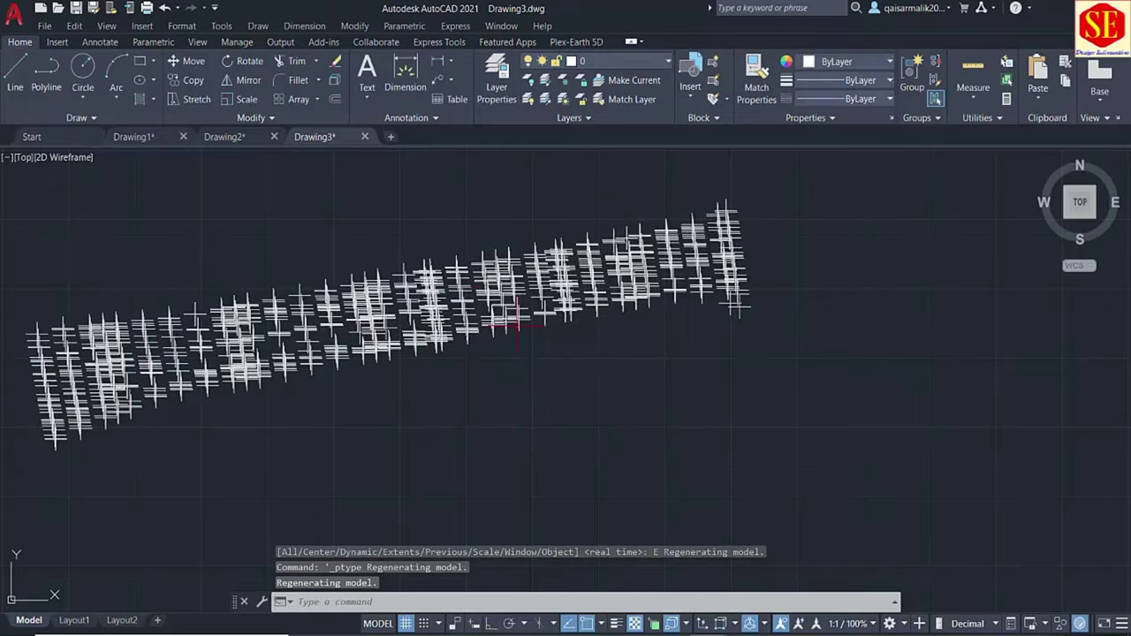
pyautogui.scroll(5, 498, 286)
pyautogui.scroll(-5, 381, 298)
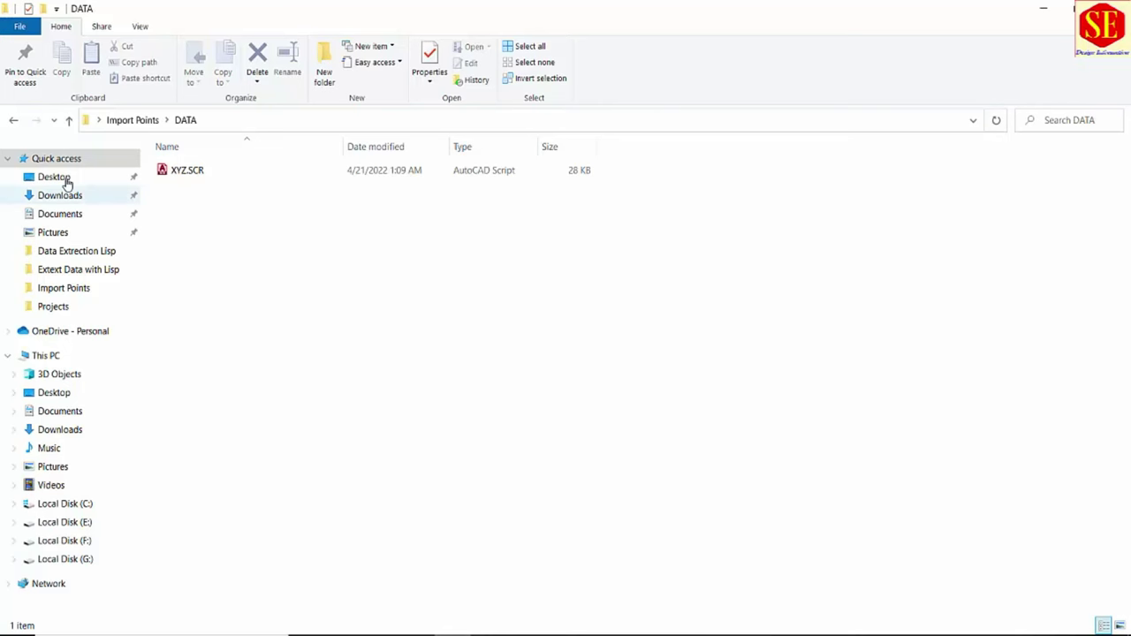
# Open ROAD ALINGMENT.txt, comparing it with Coordinates NSL.txt, and maximize its window.
pyautogui.click(18, 125)
pyautogui.doubleClick(190, 237)
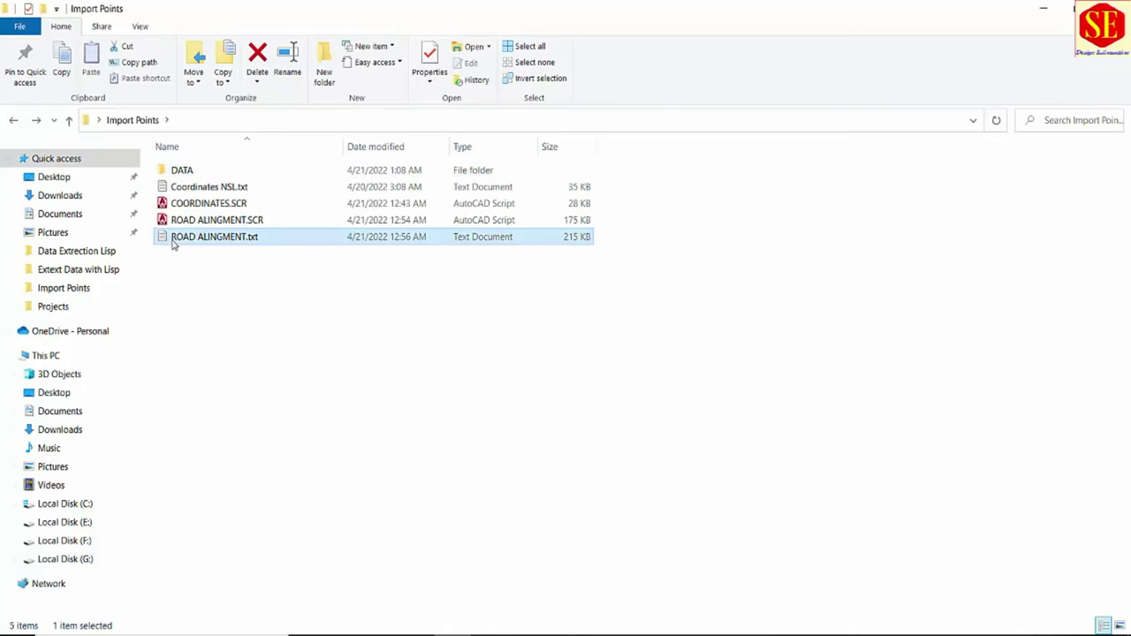
pyautogui.scroll(-1, 421, 289)
pyautogui.scroll(-6, 436, 396)
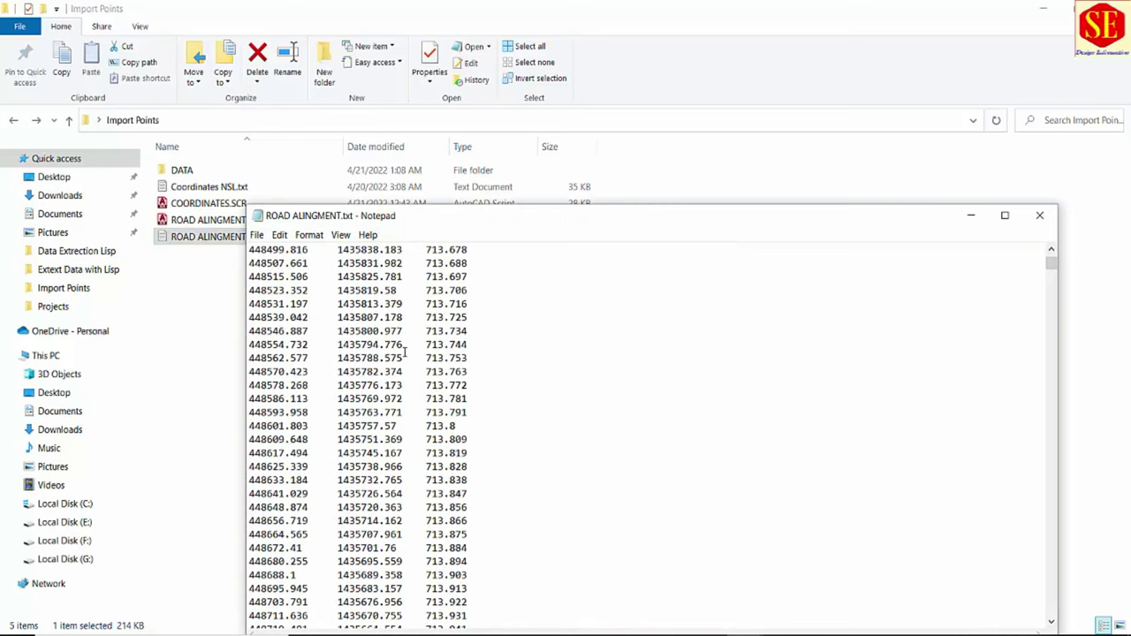
pyautogui.doubleClick(209, 187)
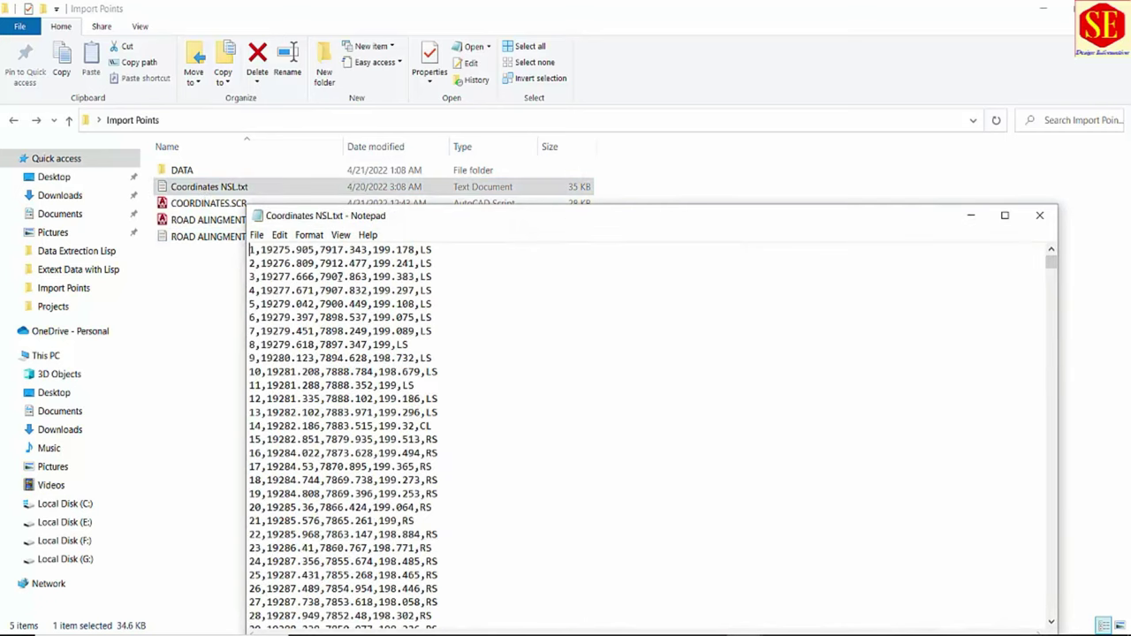
pyautogui.click(1040, 215)
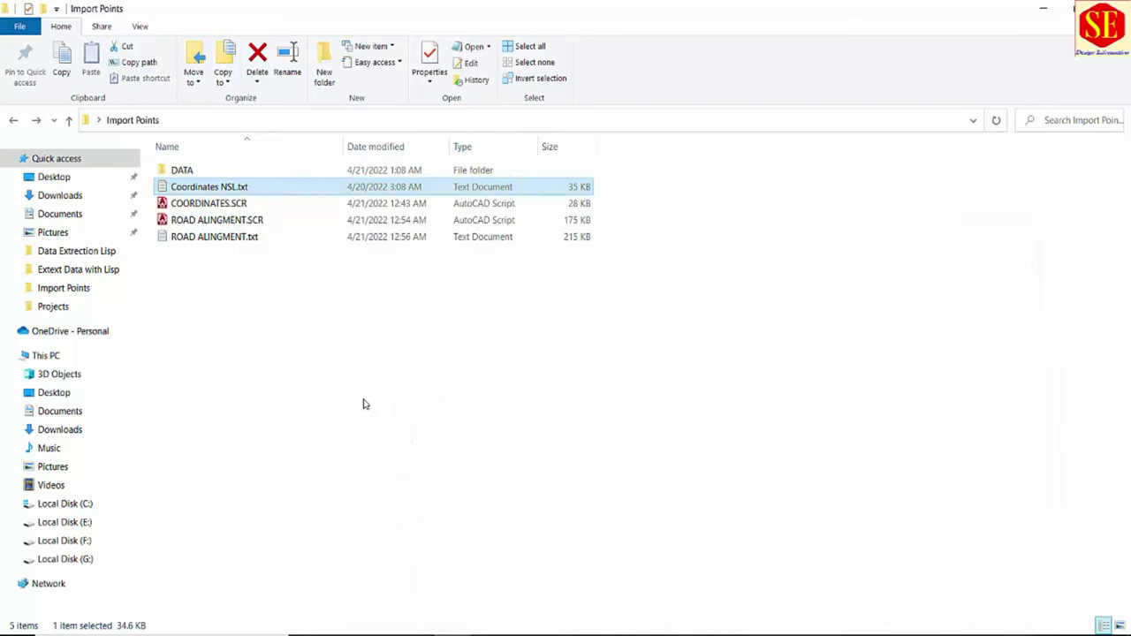
pyautogui.doubleClick(181, 239)
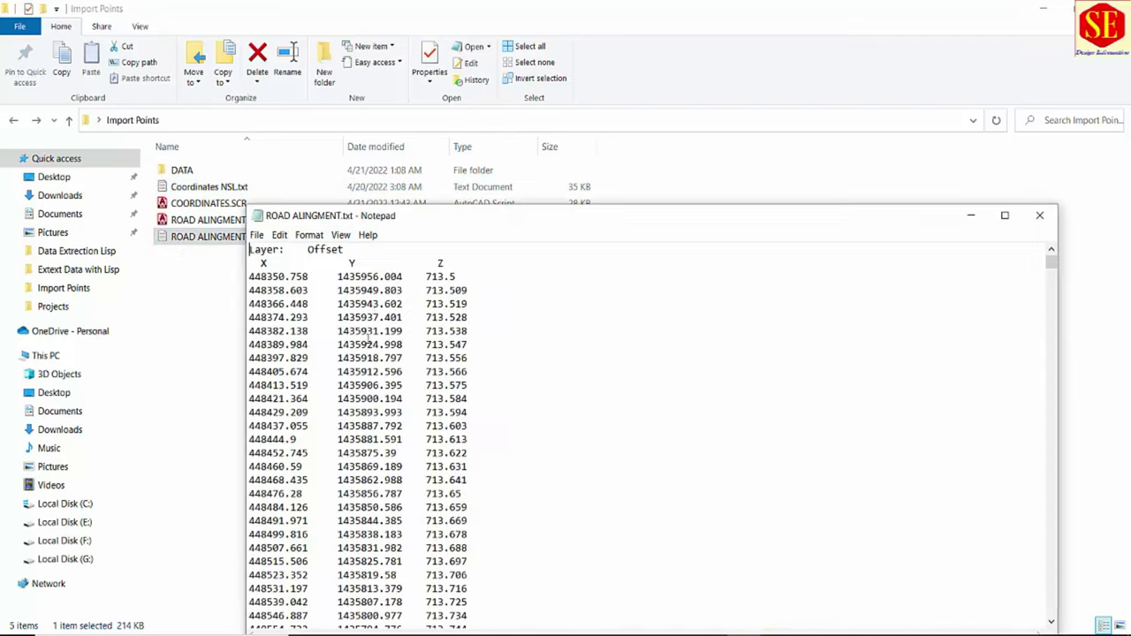
pyautogui.click(1005, 215)
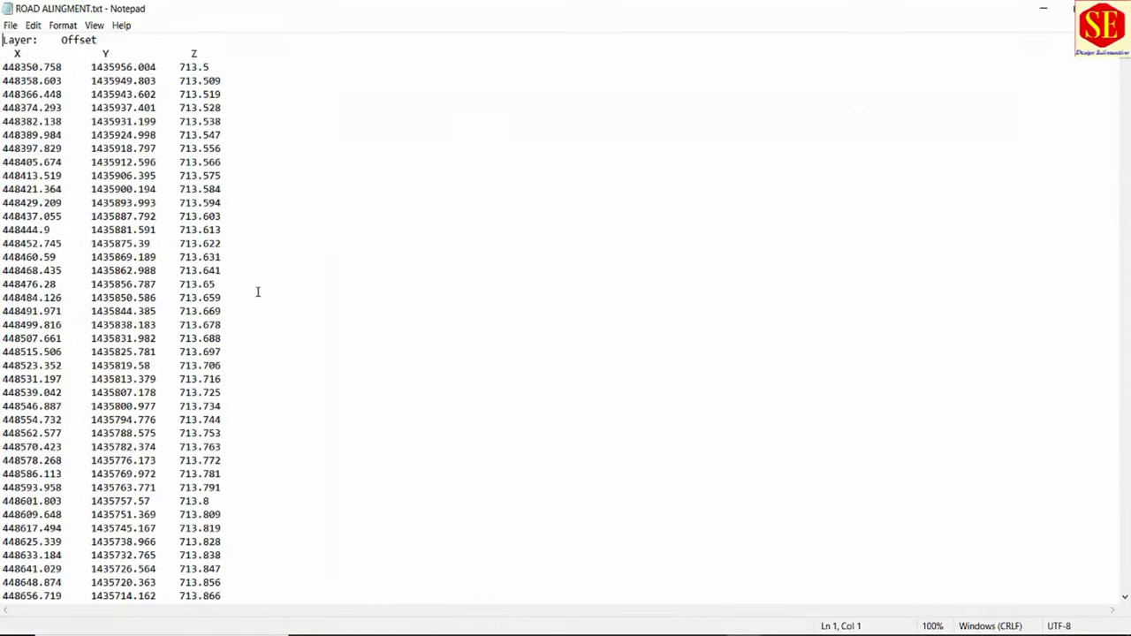
# Copy the entire ROAD ALINGMENT.txt coordinate list and switch to Excel's Book2.
pyautogui.hotkey('ctrl', 'a')
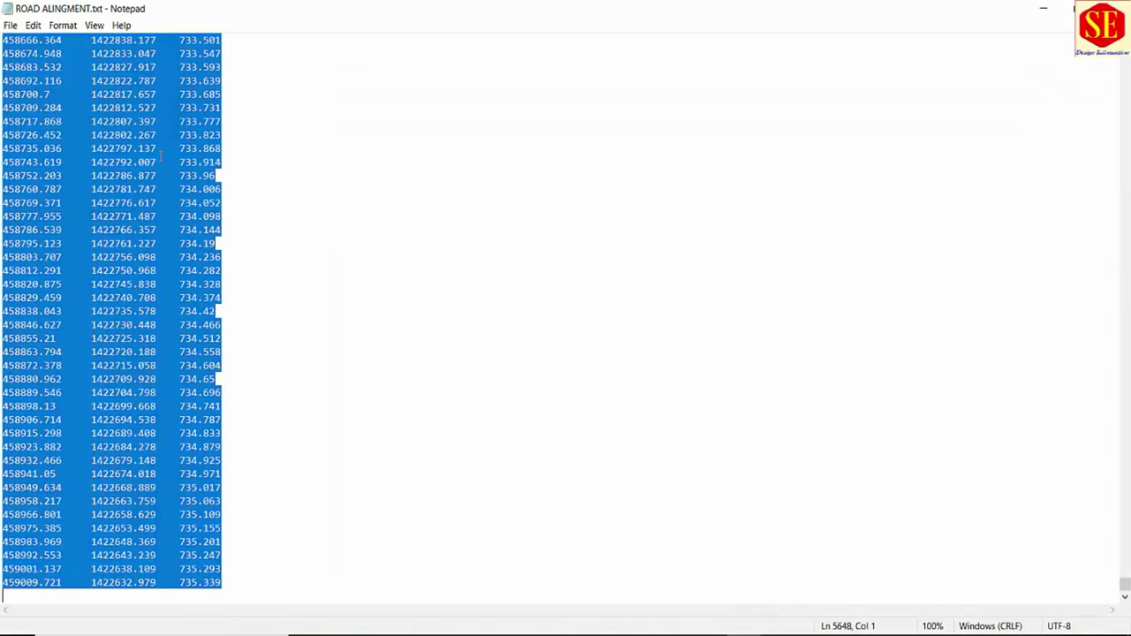
pyautogui.rightClick(145, 136)
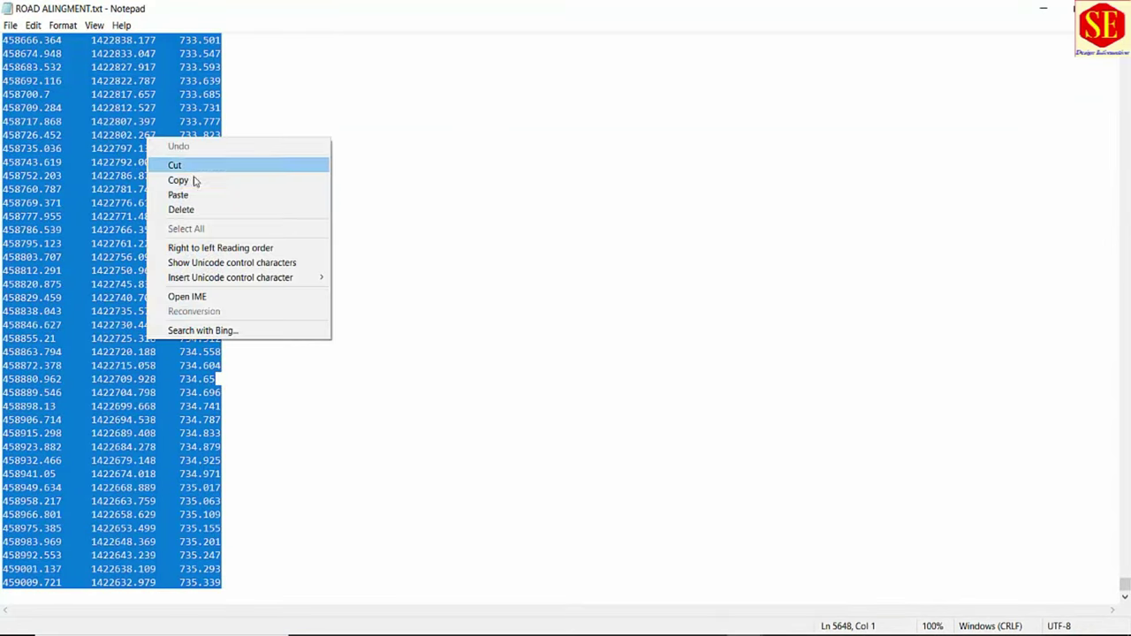
pyautogui.click(190, 181)
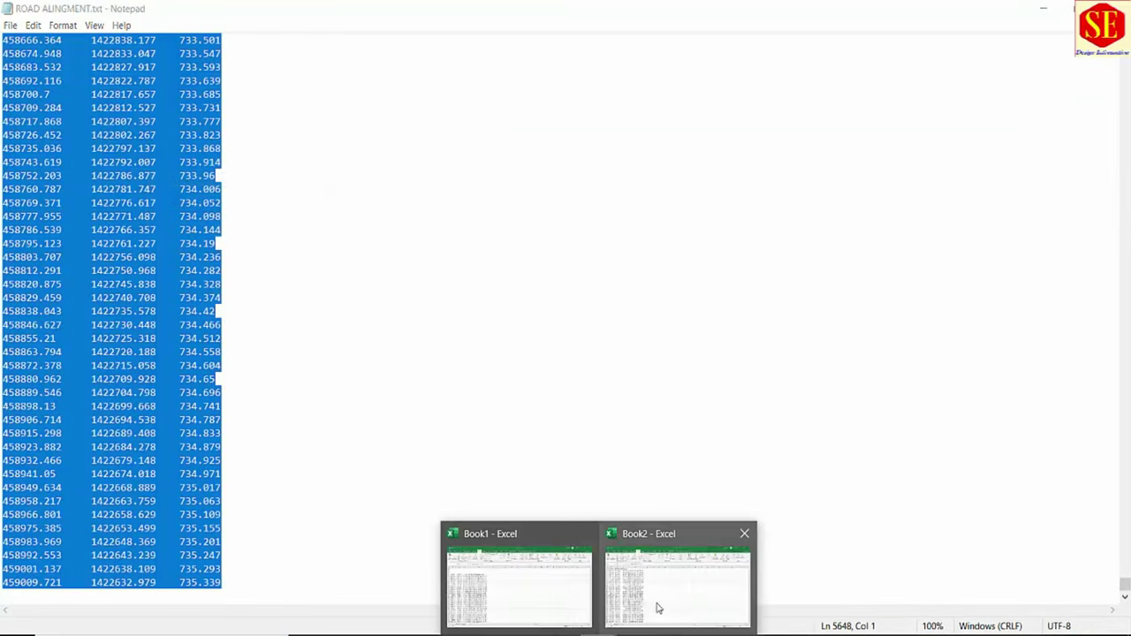
pyautogui.click(640, 592)
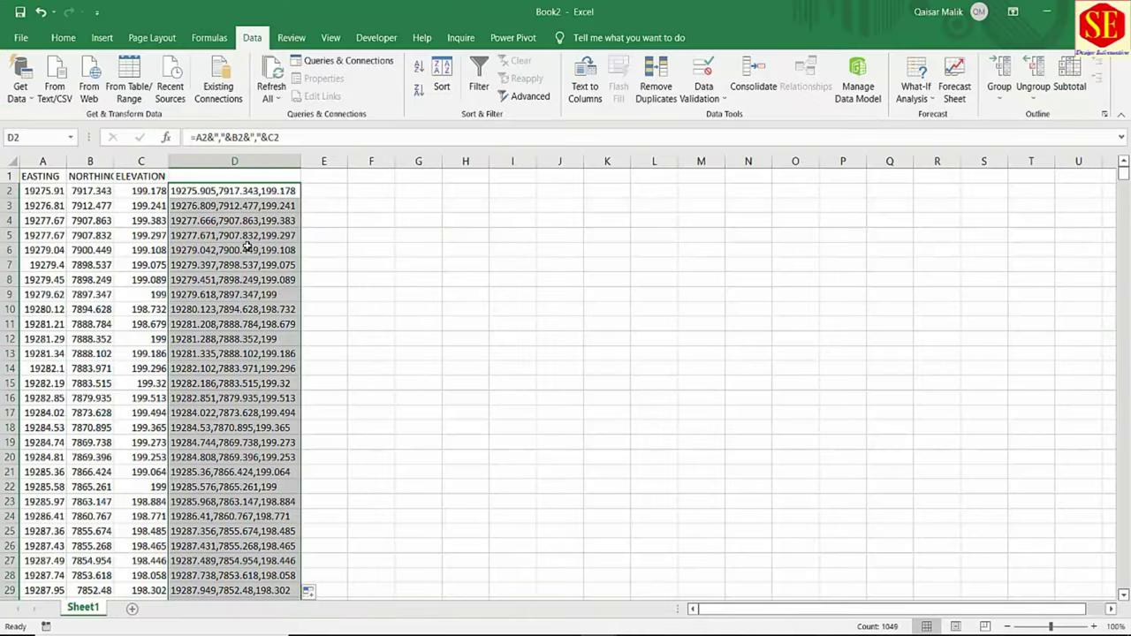
# Create blank workbook Book3, paste the road alignment lines at A3, and select column A.
pyautogui.click(20, 37)
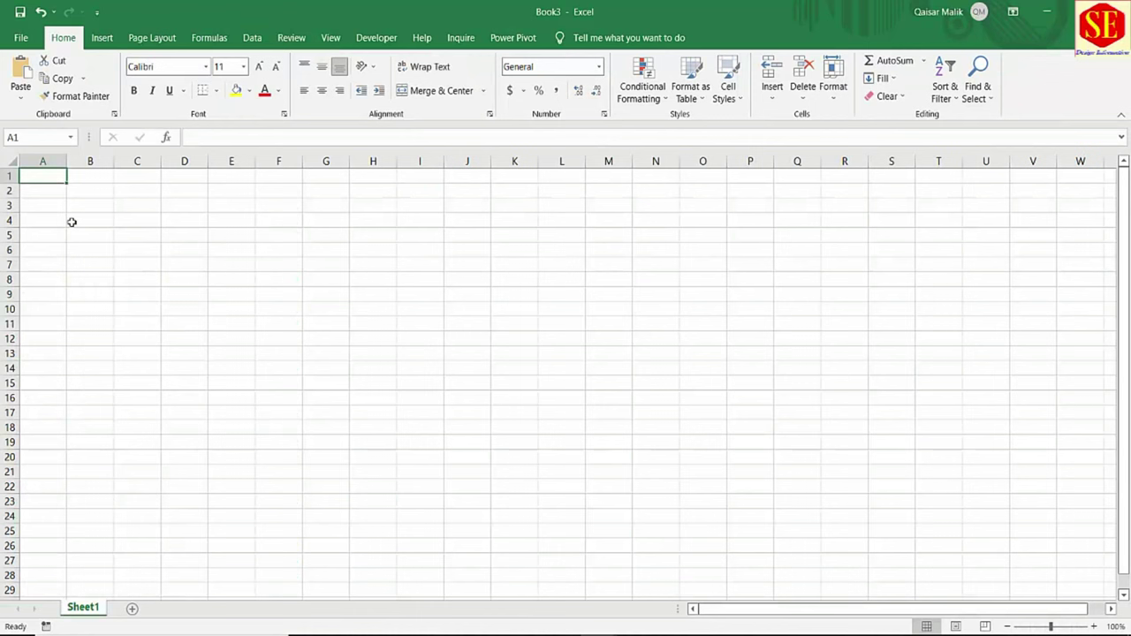
pyautogui.click(50, 205)
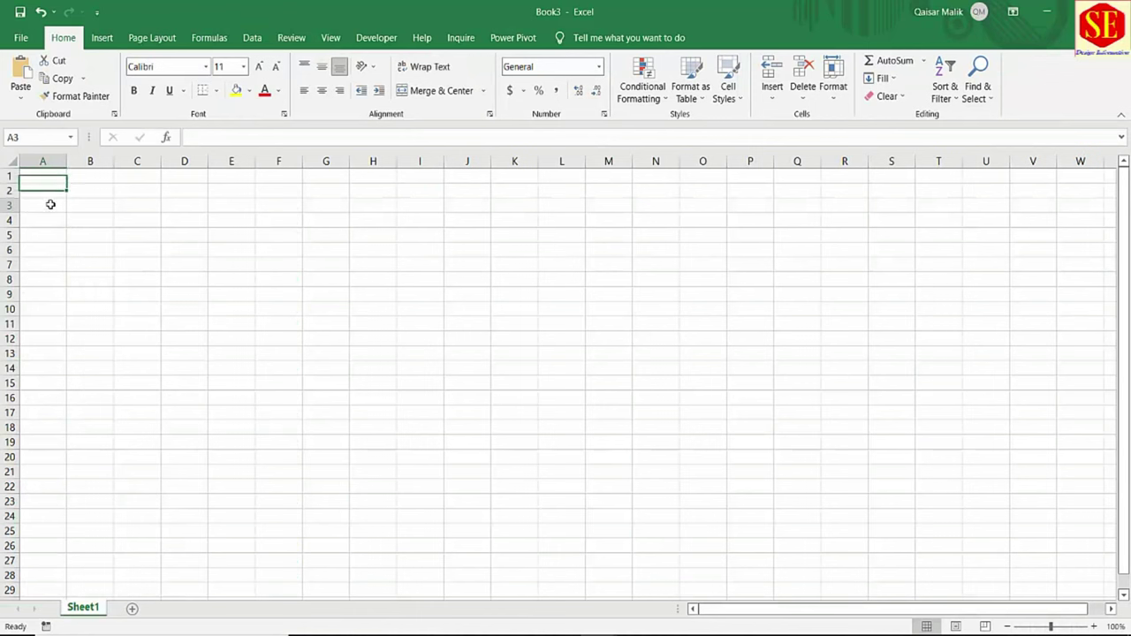
pyautogui.rightClick(53, 209)
pyautogui.click(81, 274)
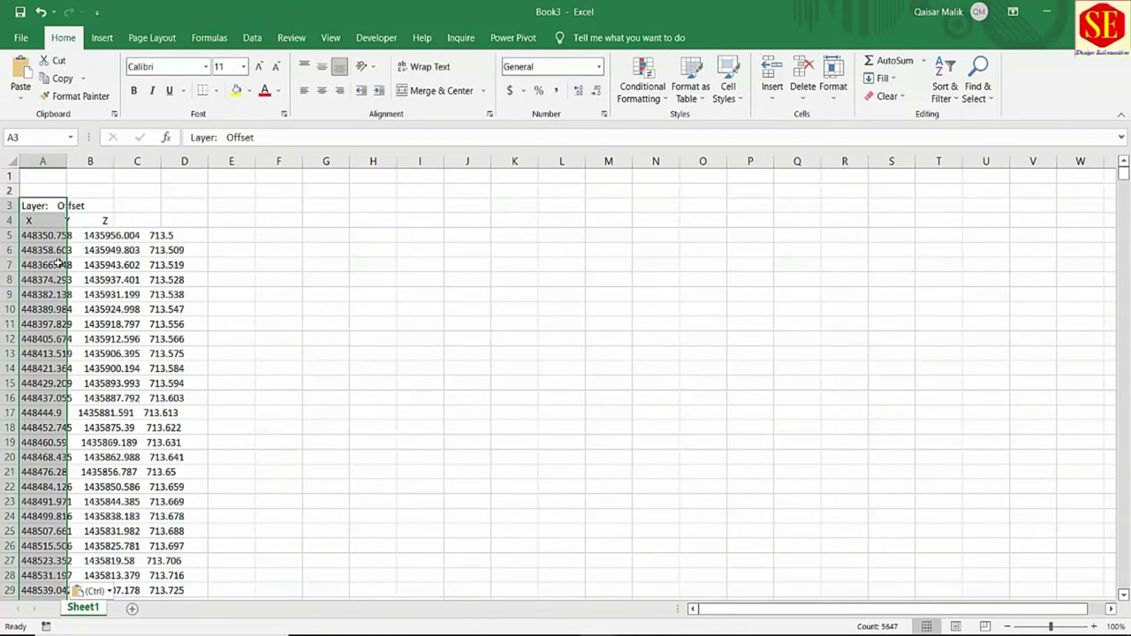
pyautogui.click(60, 263)
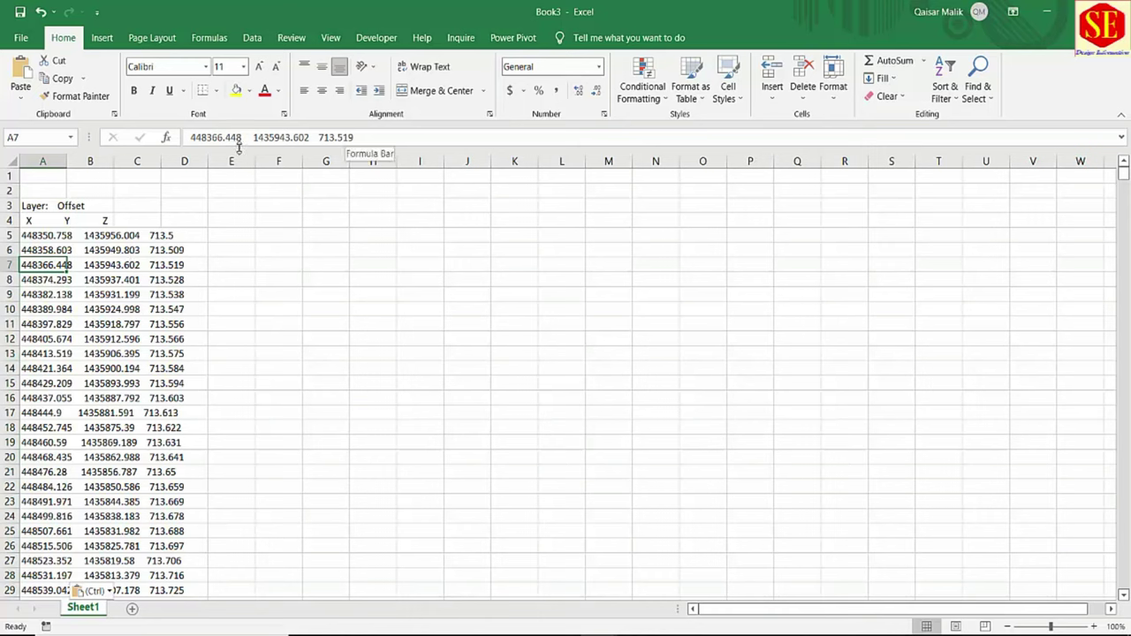
pyautogui.click(35, 161)
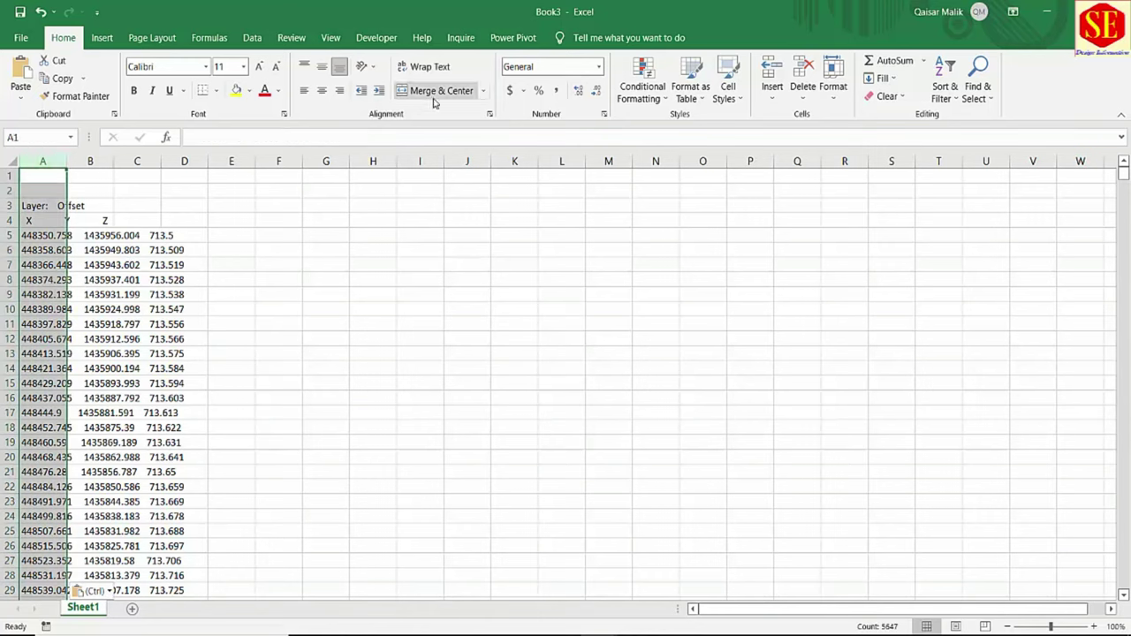
pyautogui.click(251, 37)
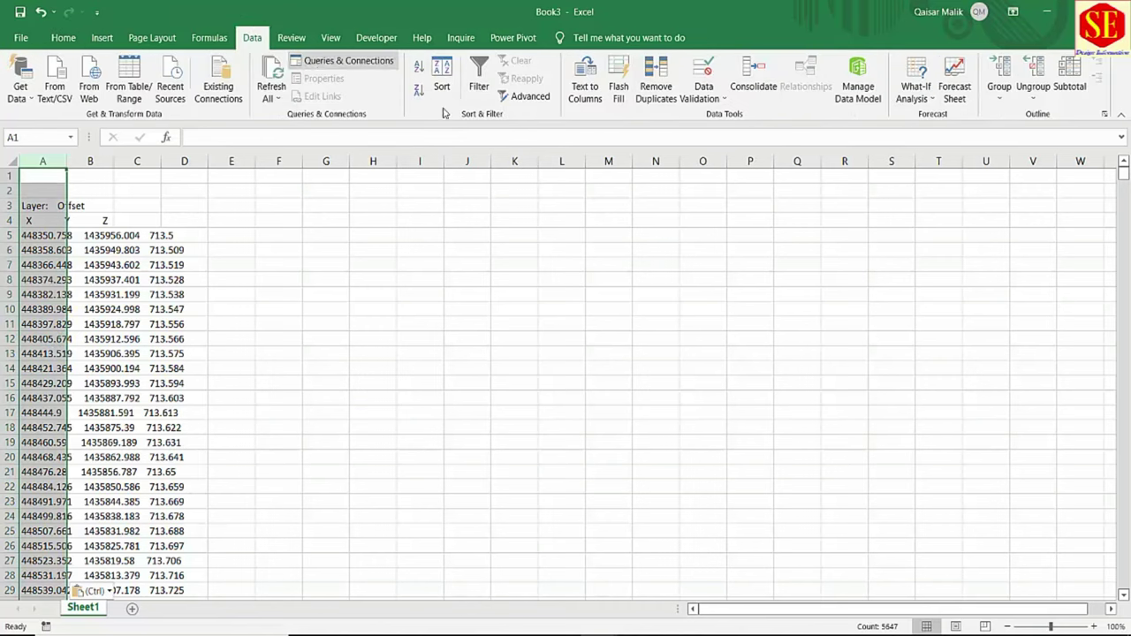
# Split column A with Text to Columns, Fixed width, into separate X, Y and Z columns.
pyautogui.click(585, 87)
pyautogui.click(666, 494)
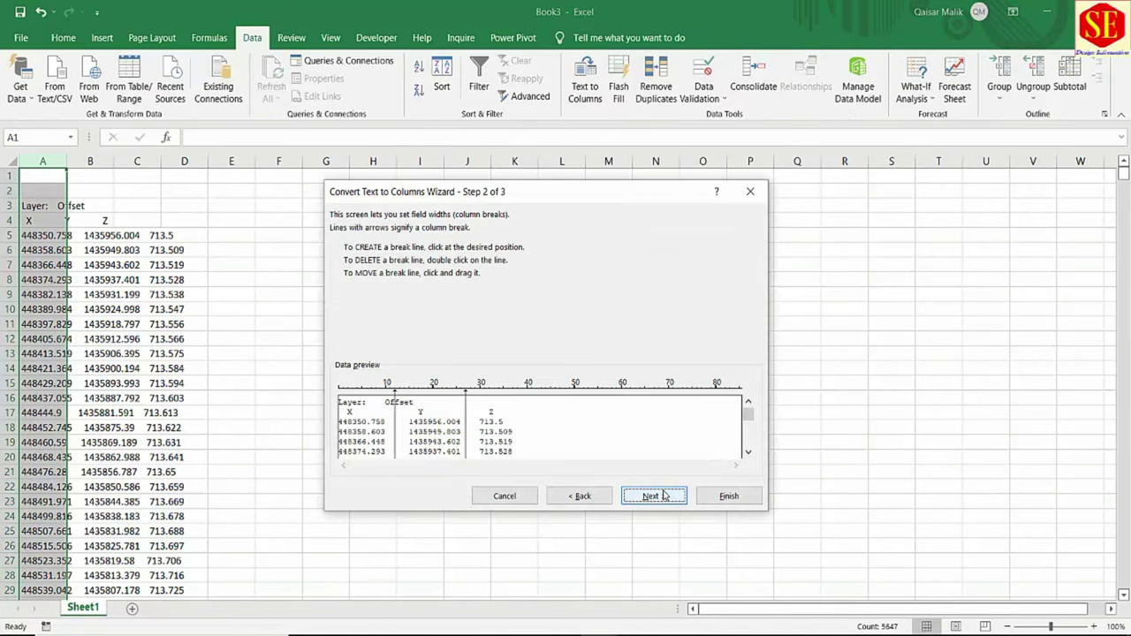
pyautogui.click(580, 496)
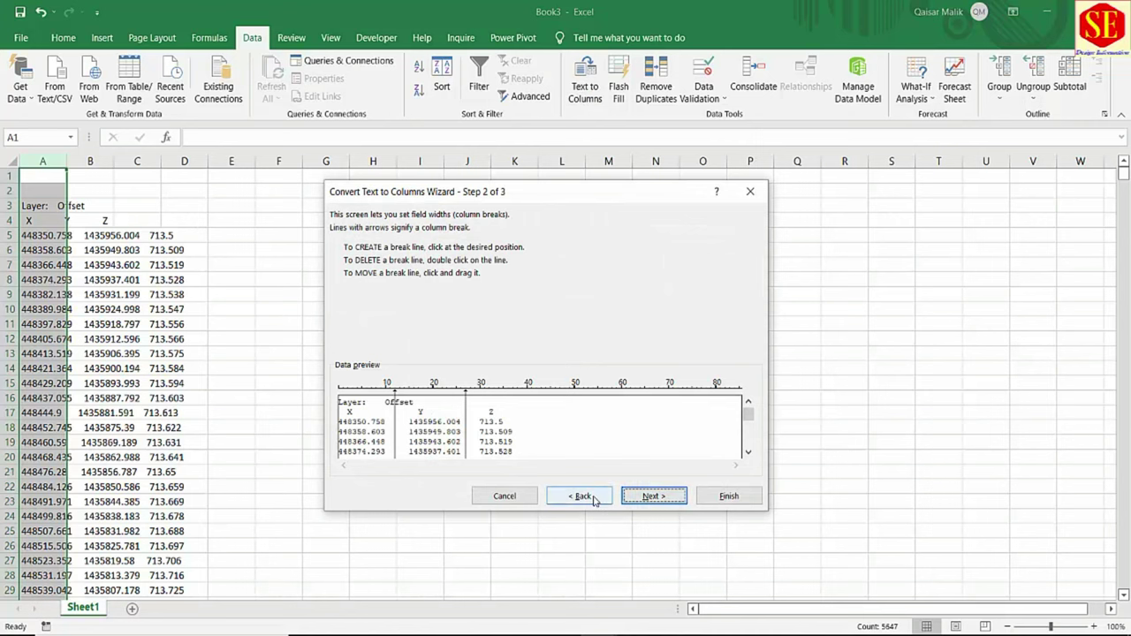
pyautogui.click(380, 280)
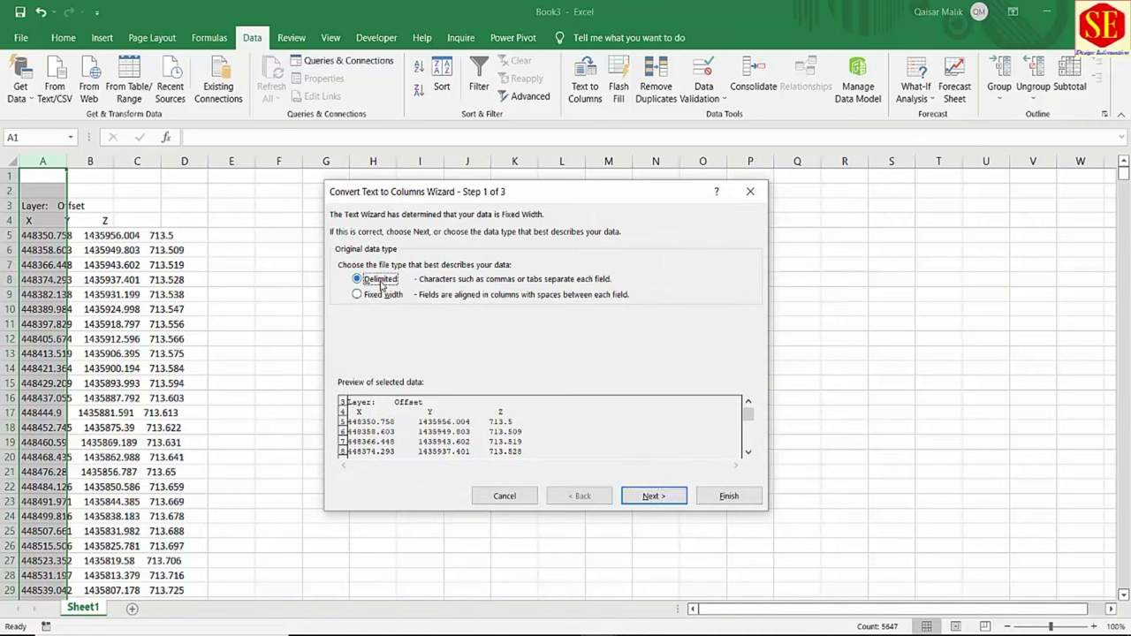
pyautogui.click(398, 295)
pyautogui.click(652, 495)
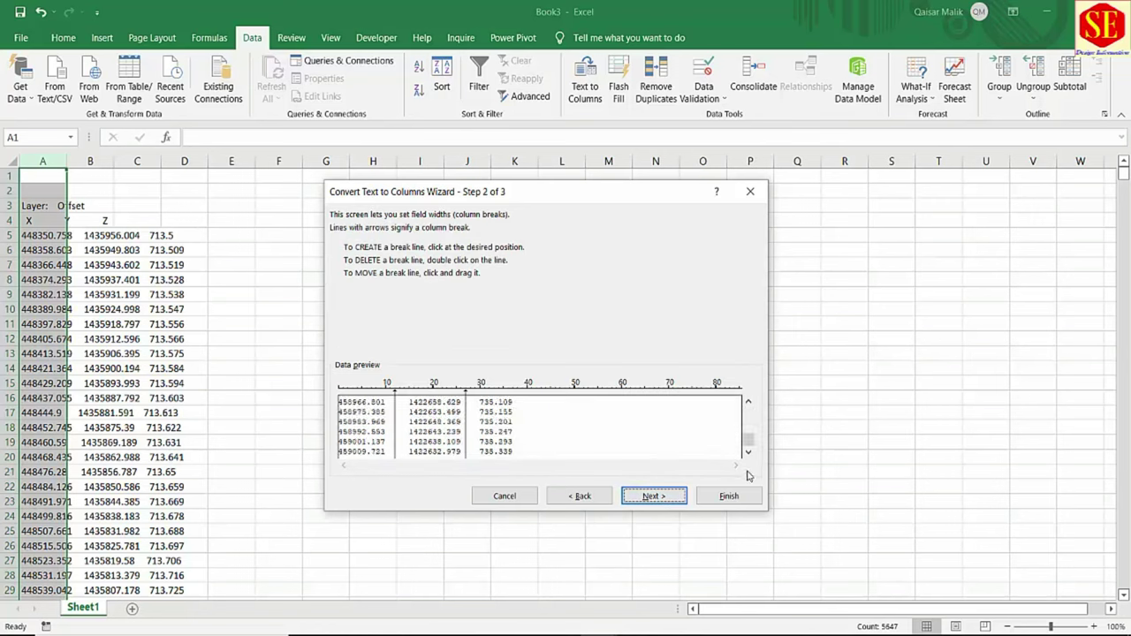
pyautogui.moveTo(748, 414); pyautogui.dragTo(747, 440)
pyautogui.click(651, 499)
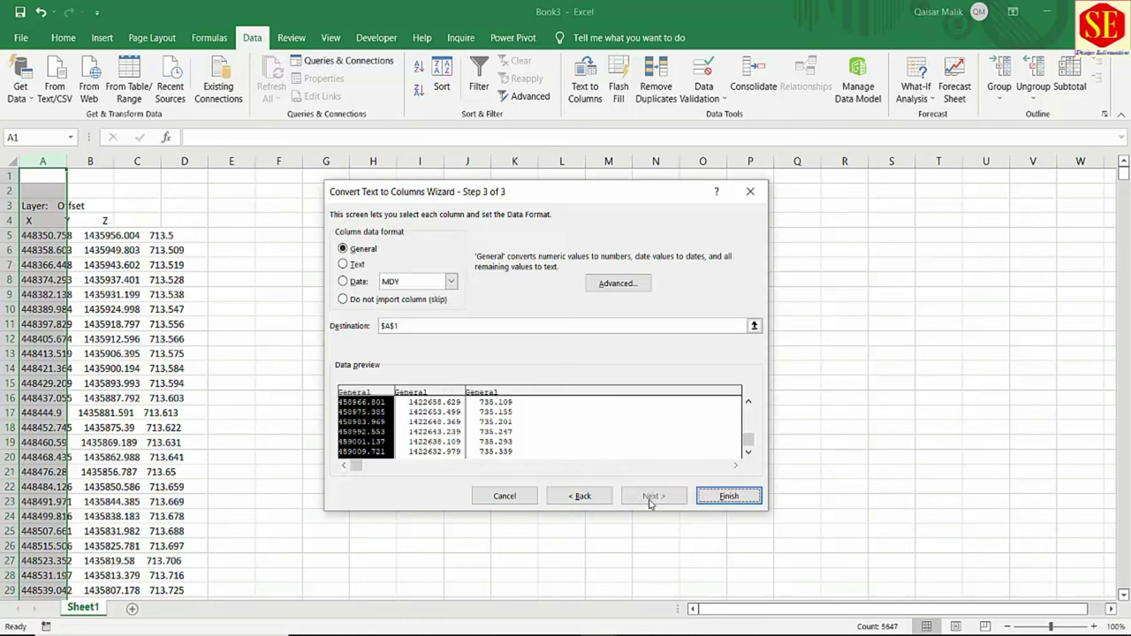
pyautogui.press('Return')
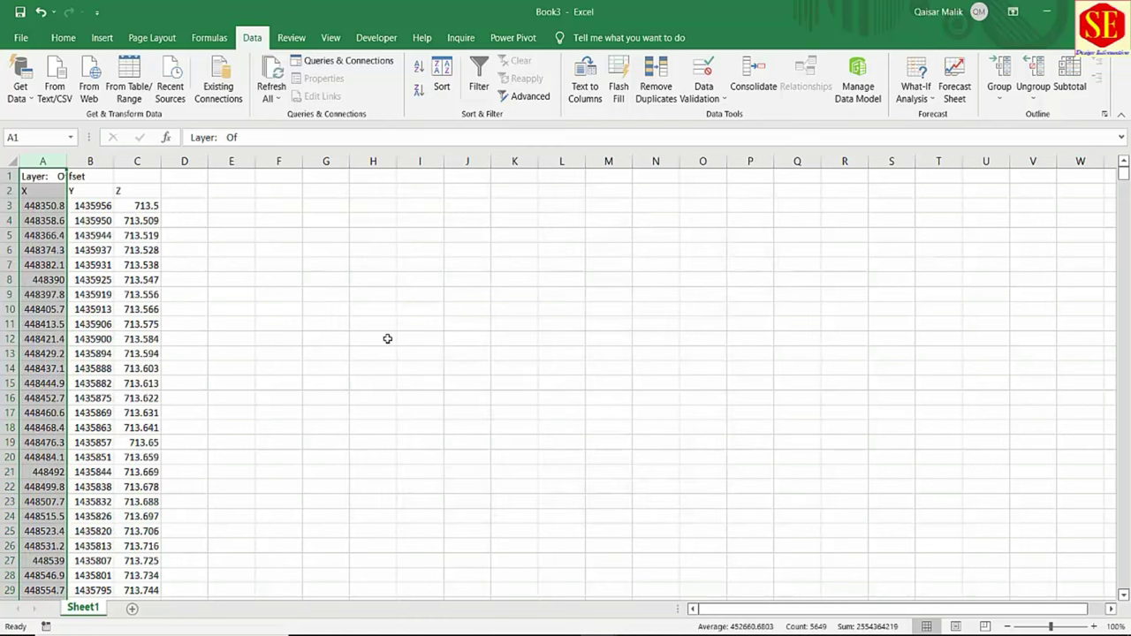
pyautogui.click(44, 353)
# Enter =A3&","&B3&","&C3 in D3 to join X, Y and Z with commas.
pyautogui.click(80, 354)
pyautogui.click(141, 354)
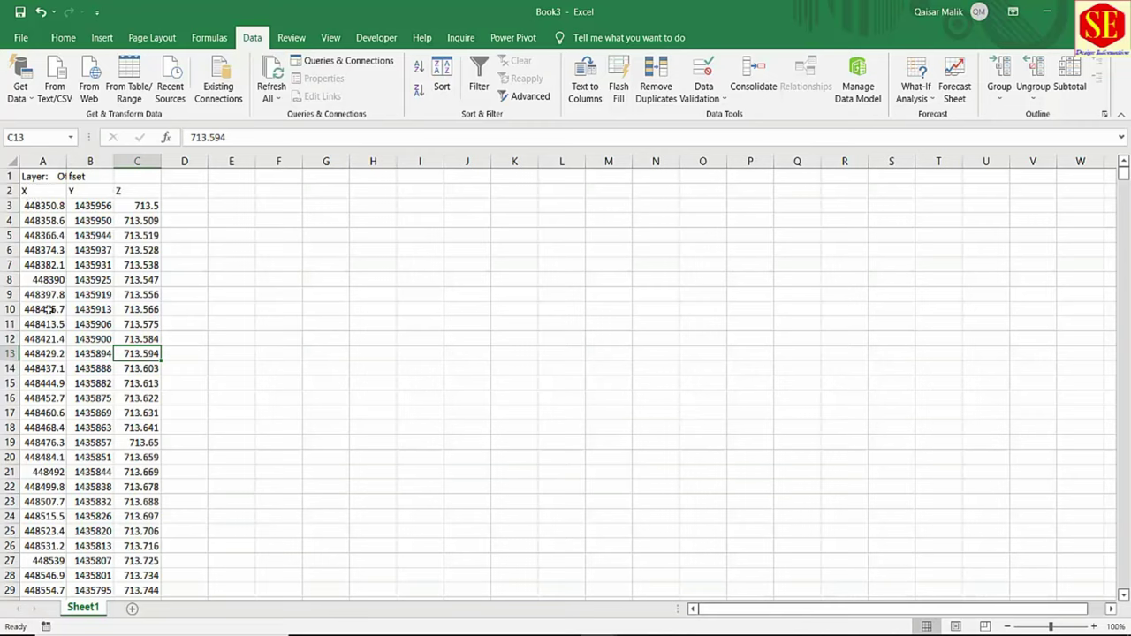
pyautogui.click(182, 208)
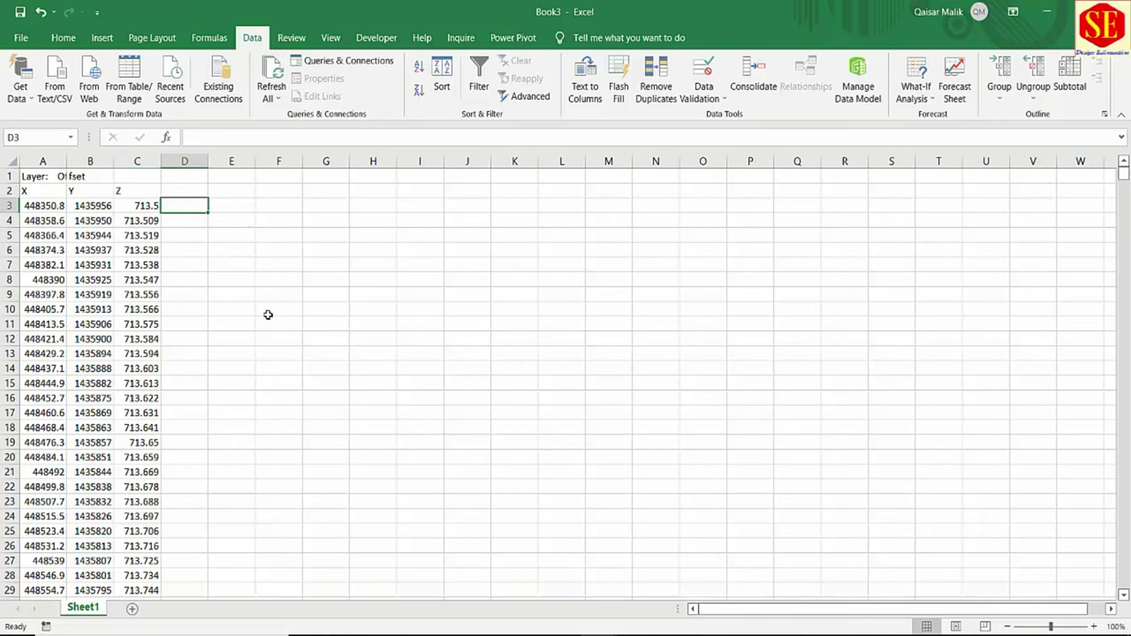
pyautogui.write('=')
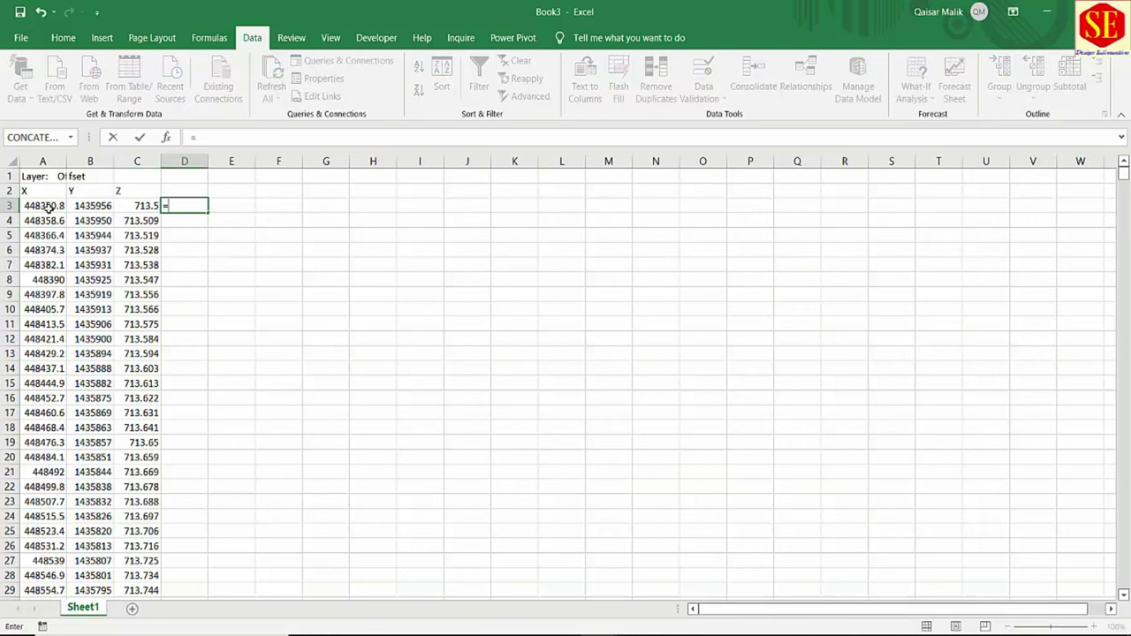
pyautogui.click(46, 207)
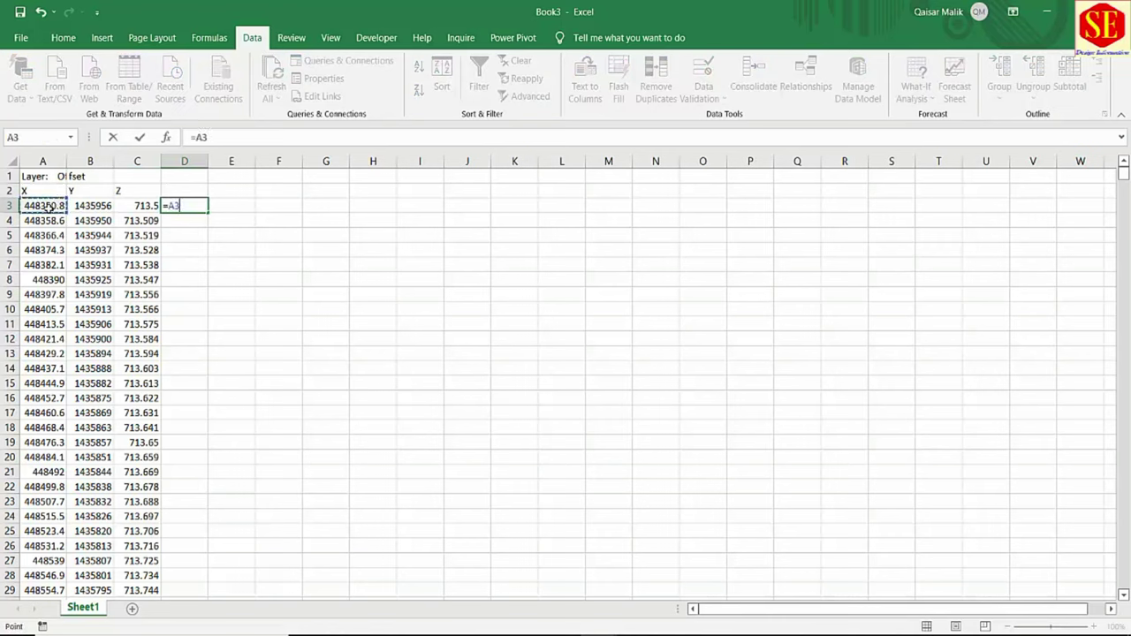
pyautogui.write('&","&')
pyautogui.click(76, 207)
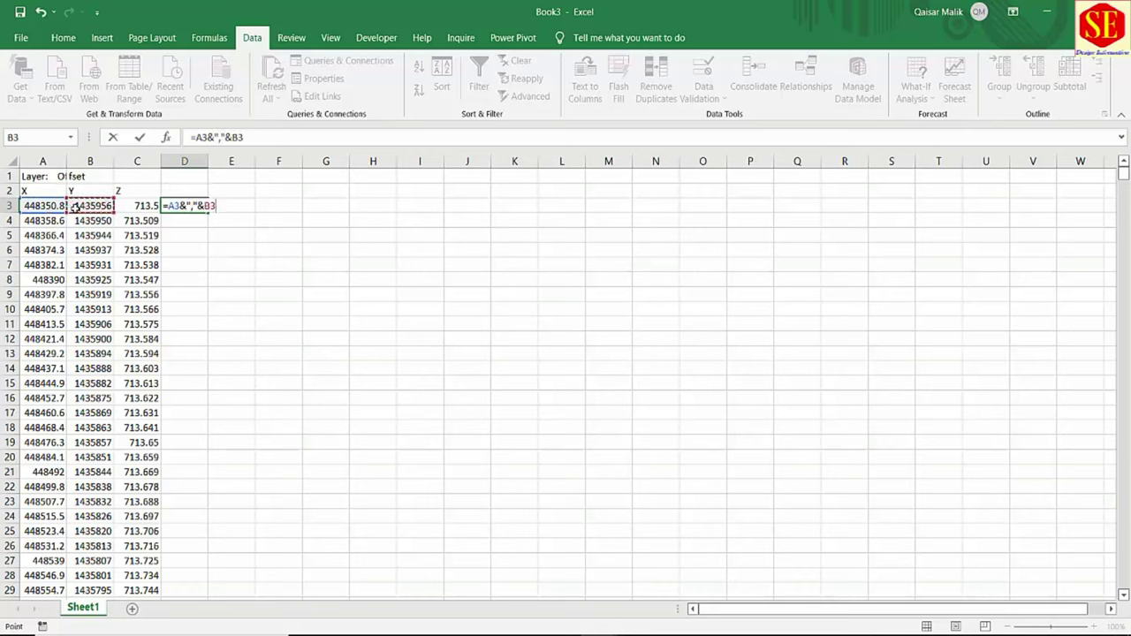
pyautogui.write('&B3')
pyautogui.write('&","&')
pyautogui.click(128, 205)
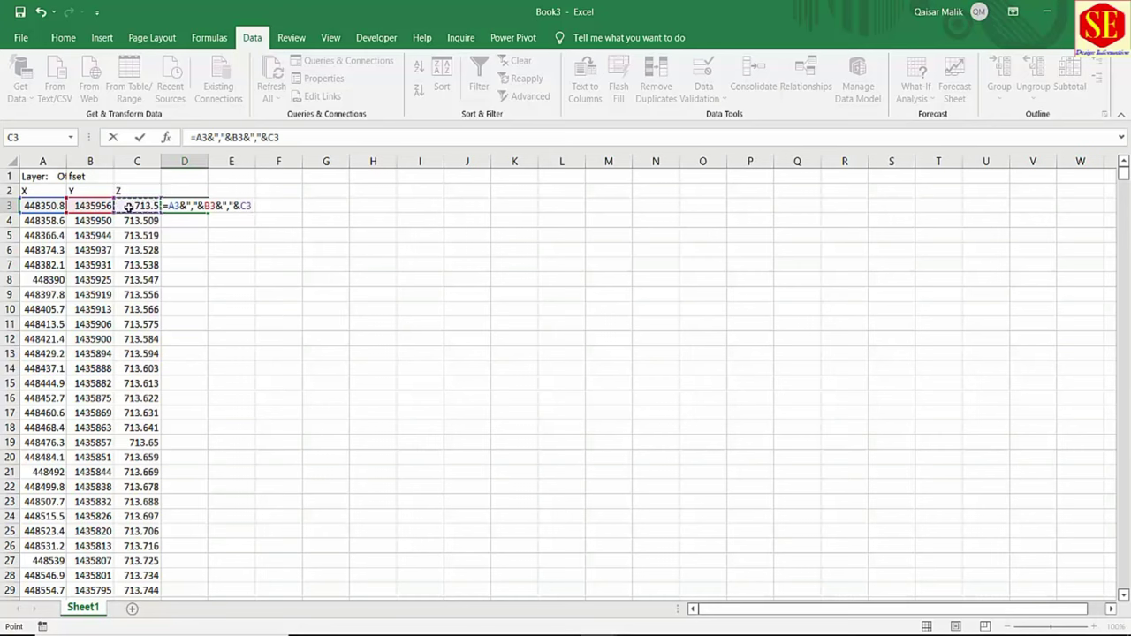
pyautogui.press('Return')
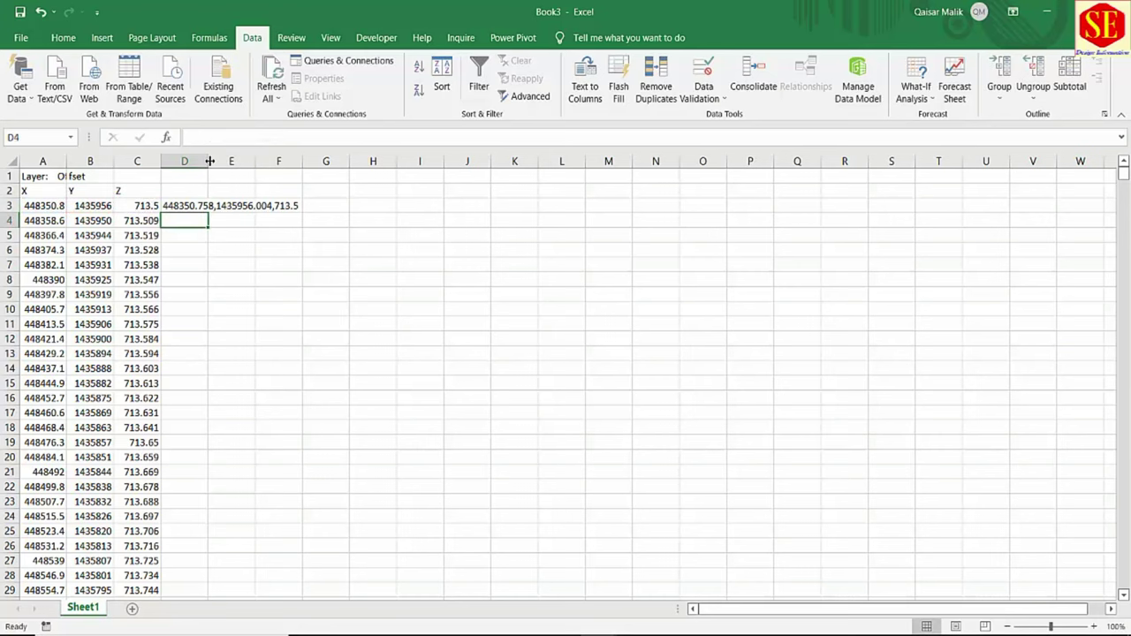
# Autofit column D and fill the joining formula down to row 5649.
pyautogui.doubleClick(209, 161)
pyautogui.click(294, 210)
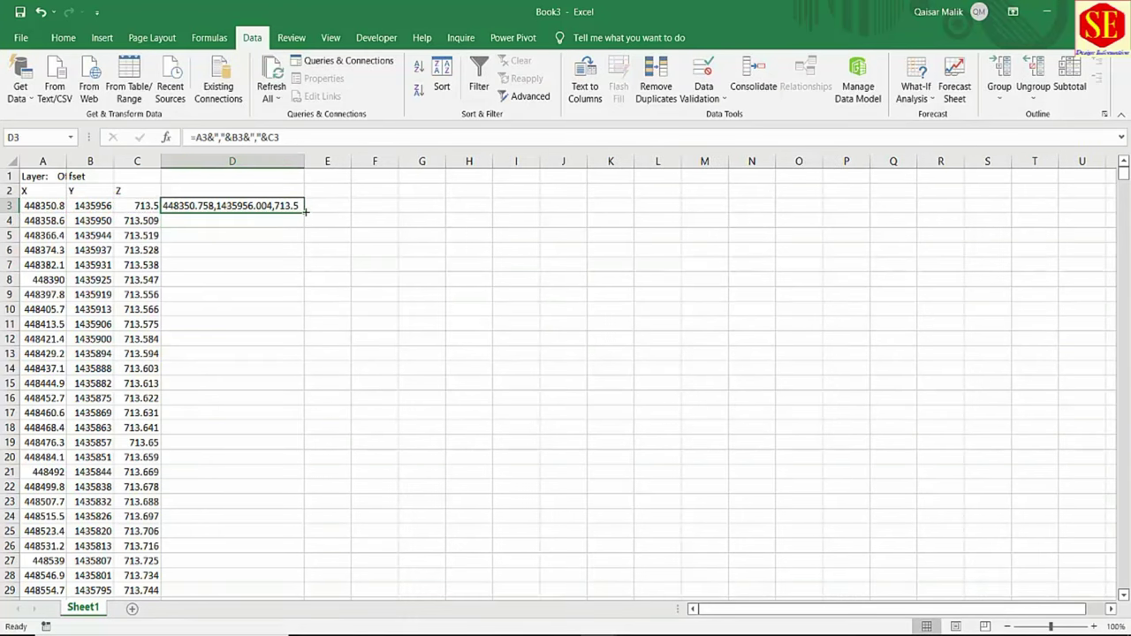
pyautogui.doubleClick(306, 211)
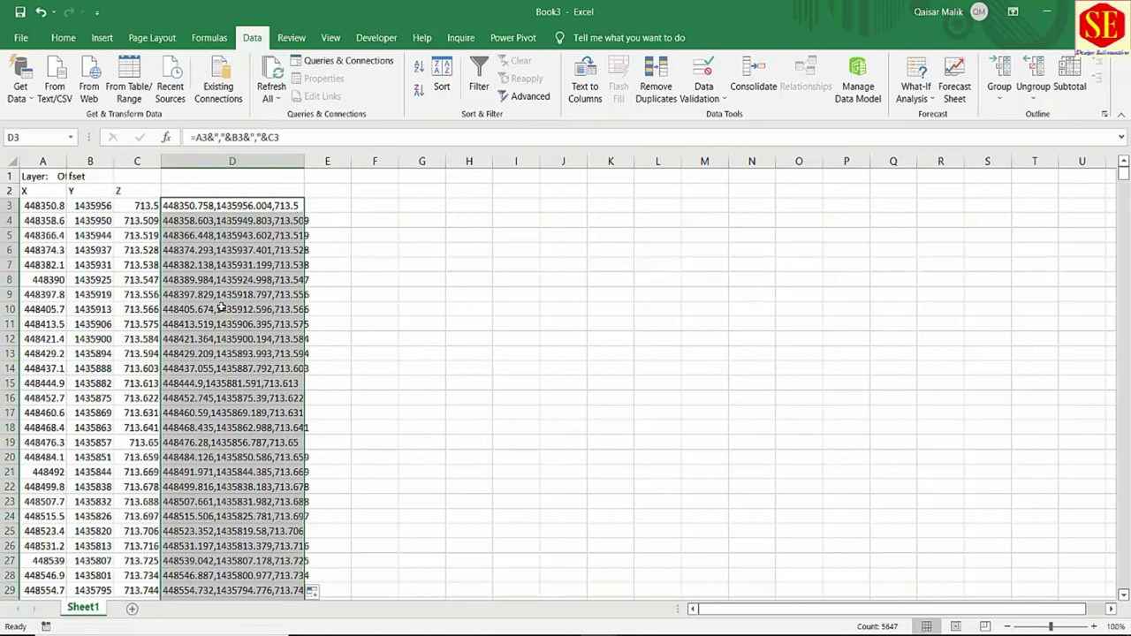
pyautogui.moveTo(1123, 177); pyautogui.dragTo(1123, 583)
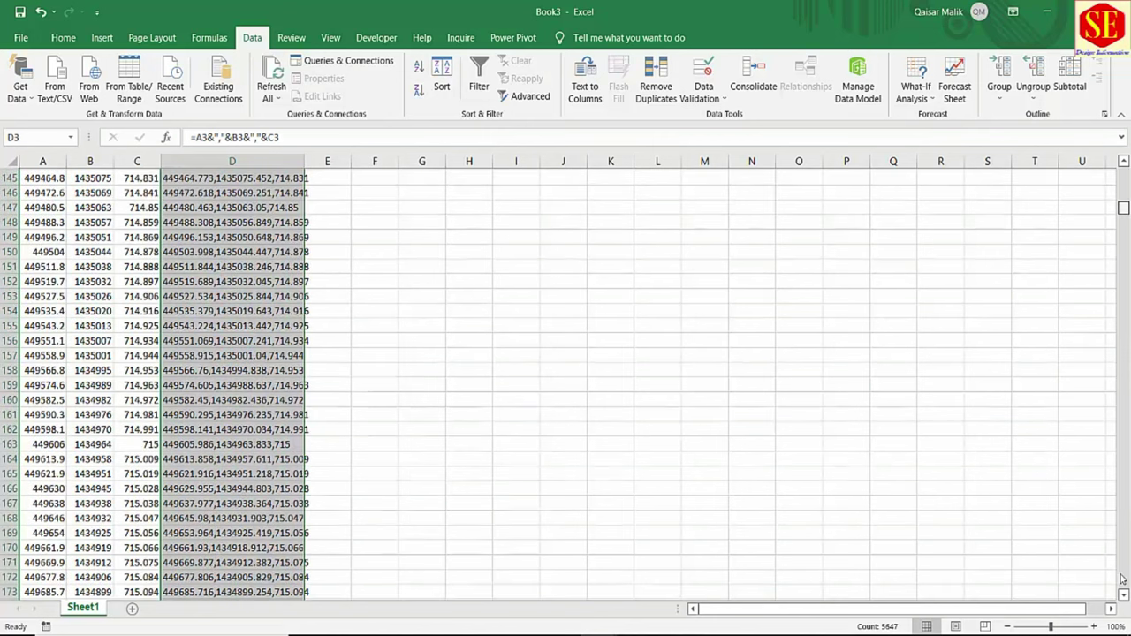
pyautogui.scroll(-5, 138, 538)
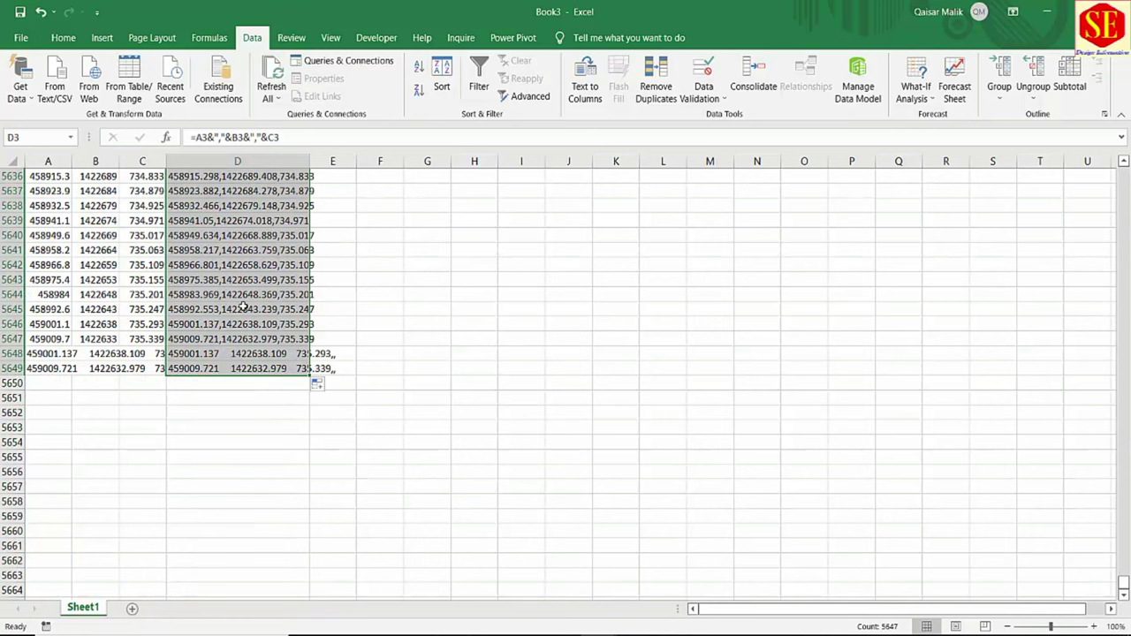
# Copy column D's comma-joined coordinates and paste them into a new Notepad document.
pyautogui.rightClick(244, 285)
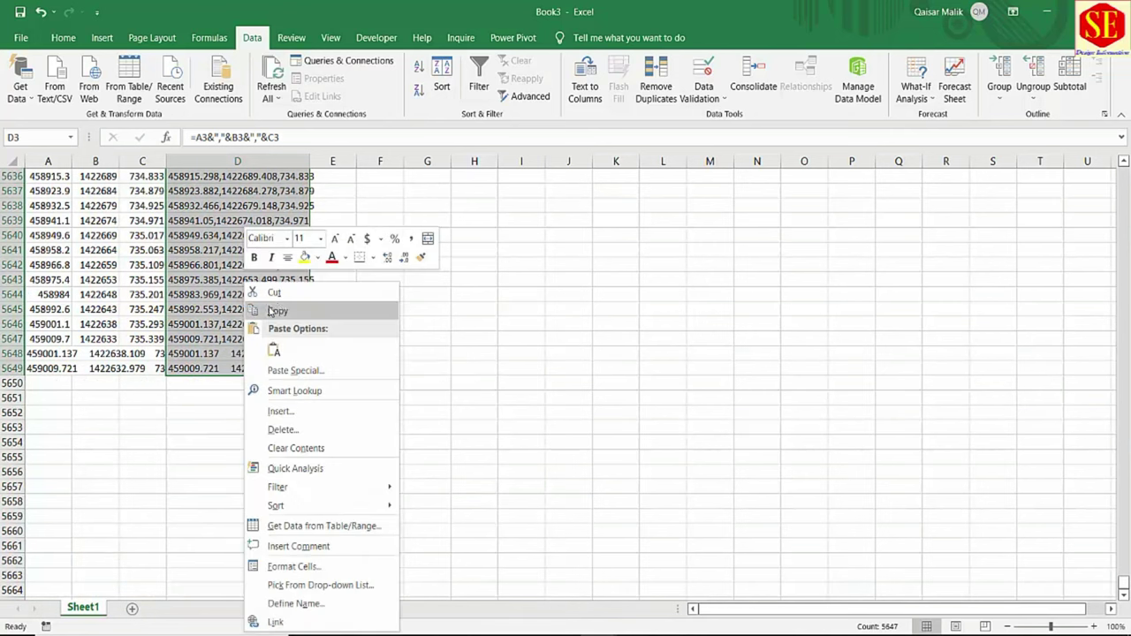
pyautogui.click(277, 310)
pyautogui.hotkey('ctrl', 'BackSpace')
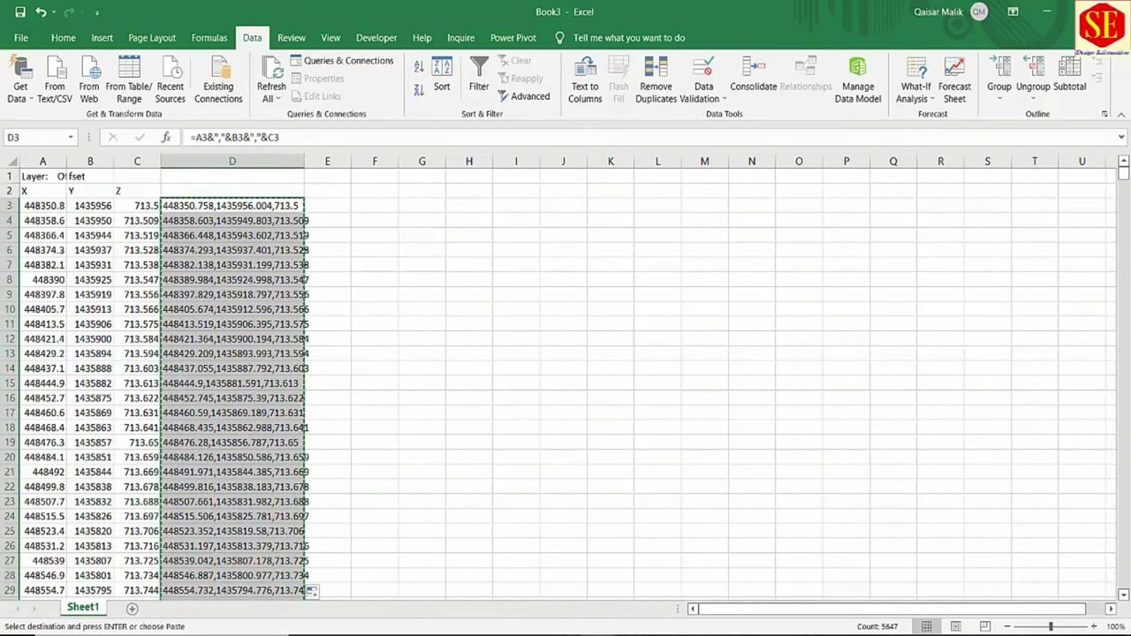
pyautogui.press('super')
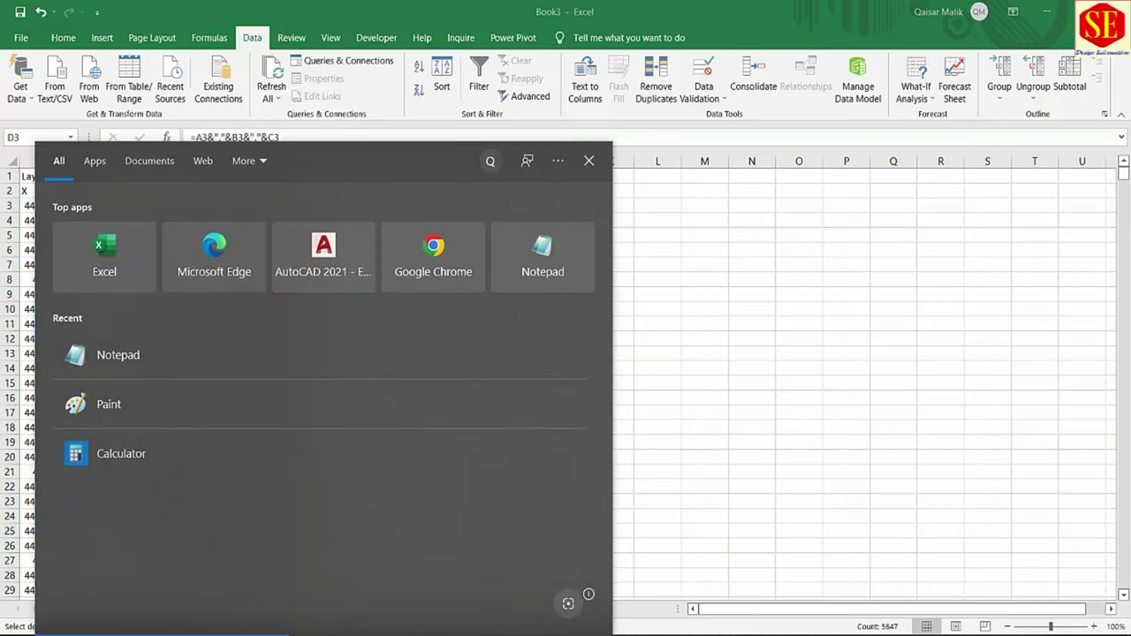
pyautogui.write('n')
pyautogui.click(97, 228)
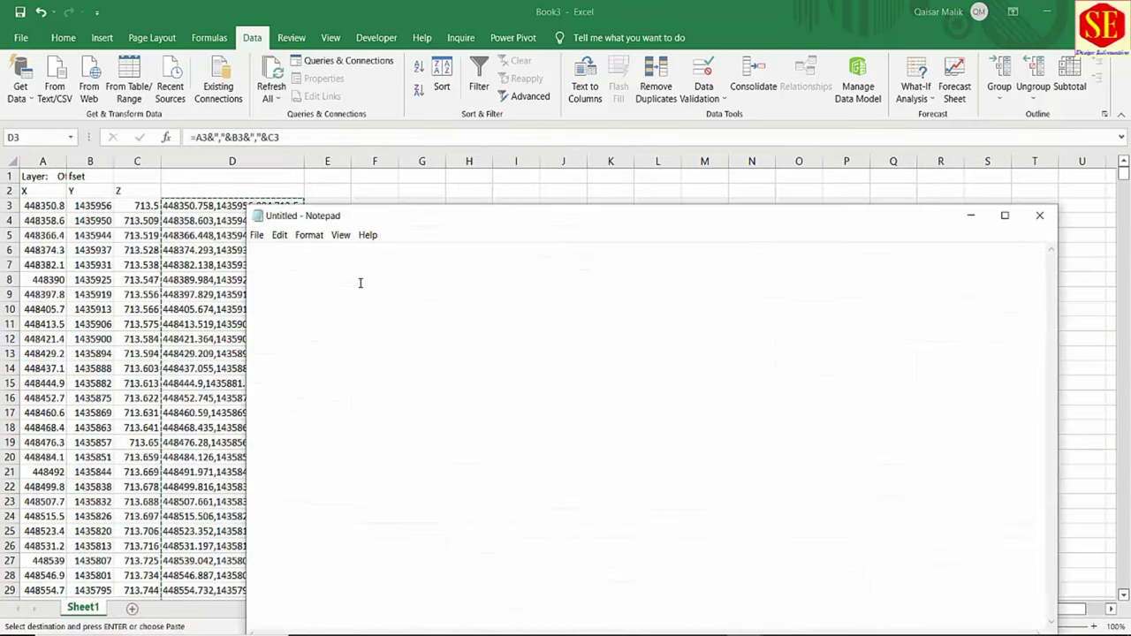
pyautogui.hotkey('ctrl', 'v')
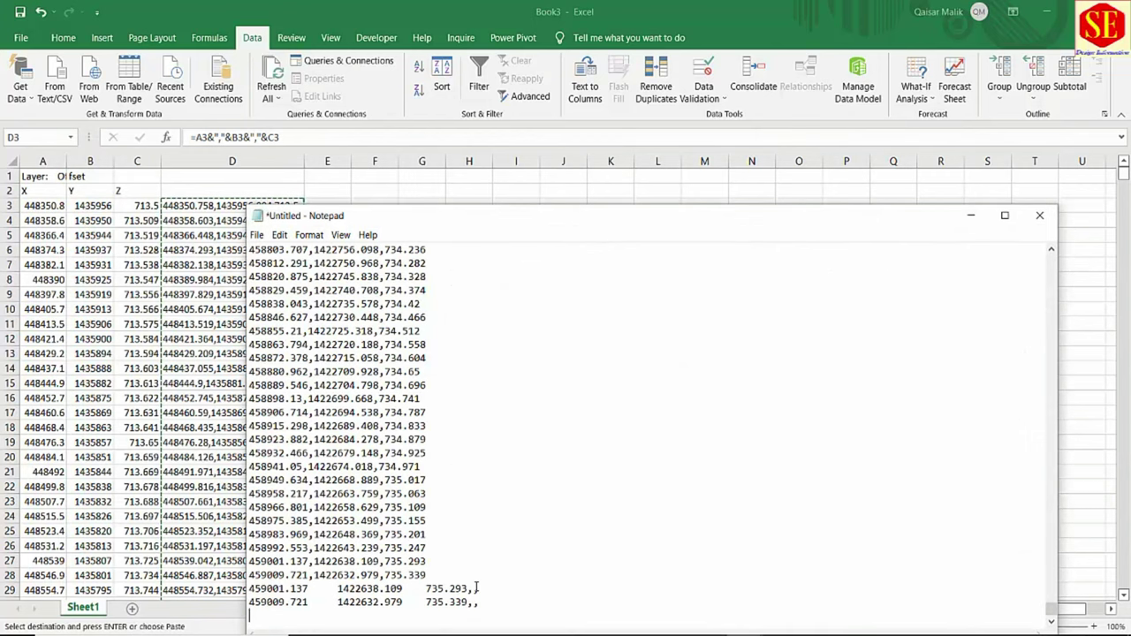
# Delete the two trailing tab-separated lines from the pasted coordinate list.
pyautogui.moveTo(249, 588); pyautogui.dragTo(533, 600)
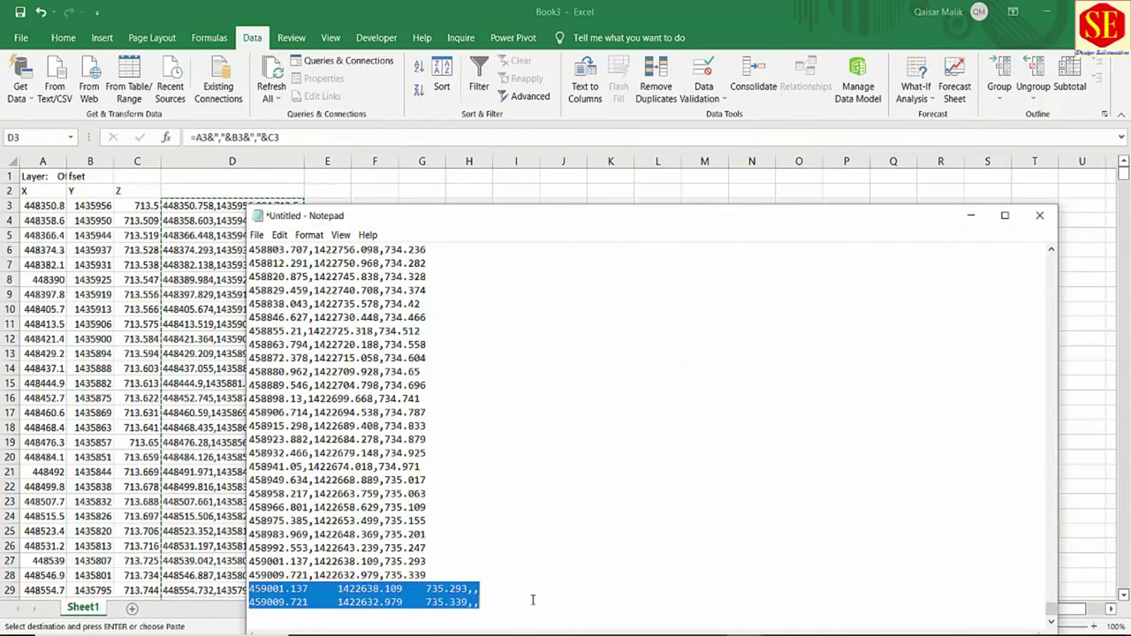
pyautogui.press('Delete')
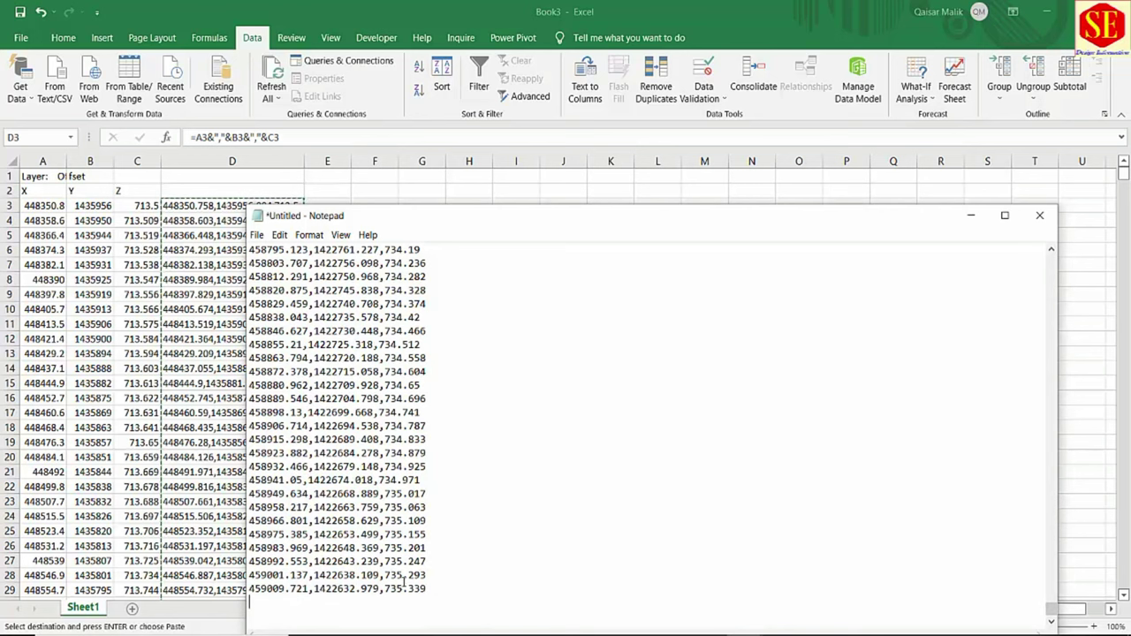
pyautogui.moveTo(1051, 611); pyautogui.dragTo(1050, 417)
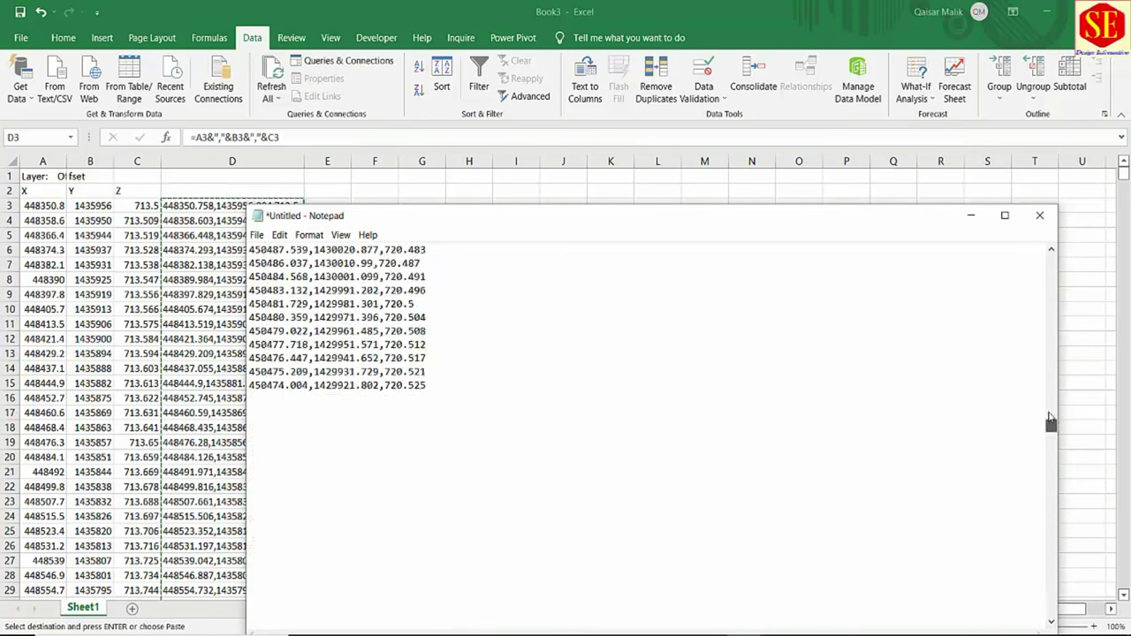
pyautogui.hotkey('alt', 'Tab')
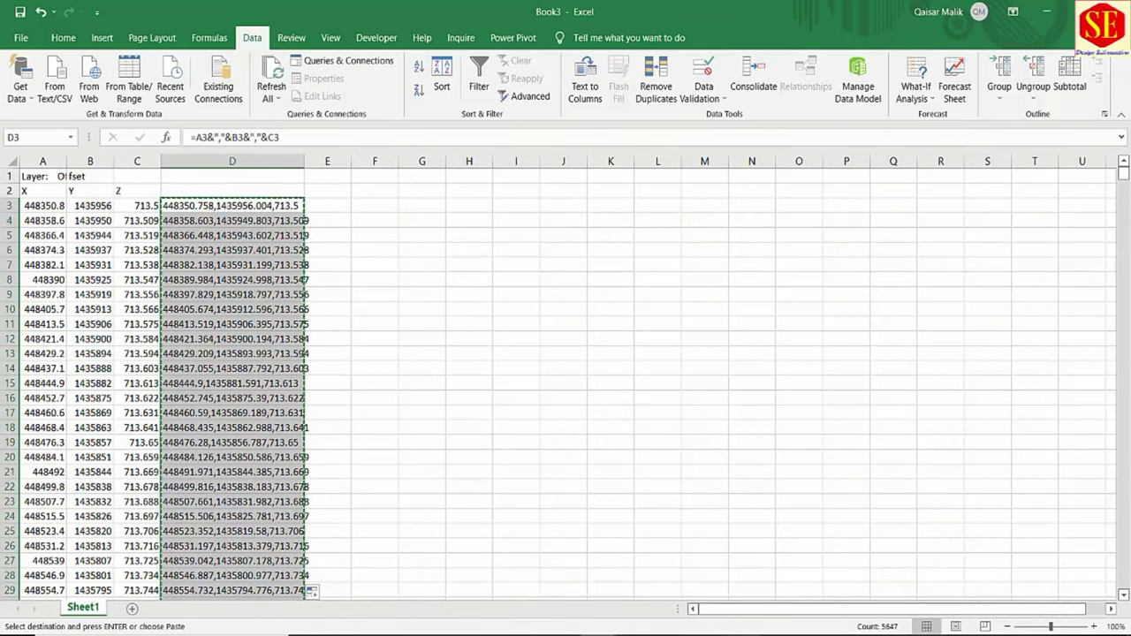
pyautogui.click(972, 531)
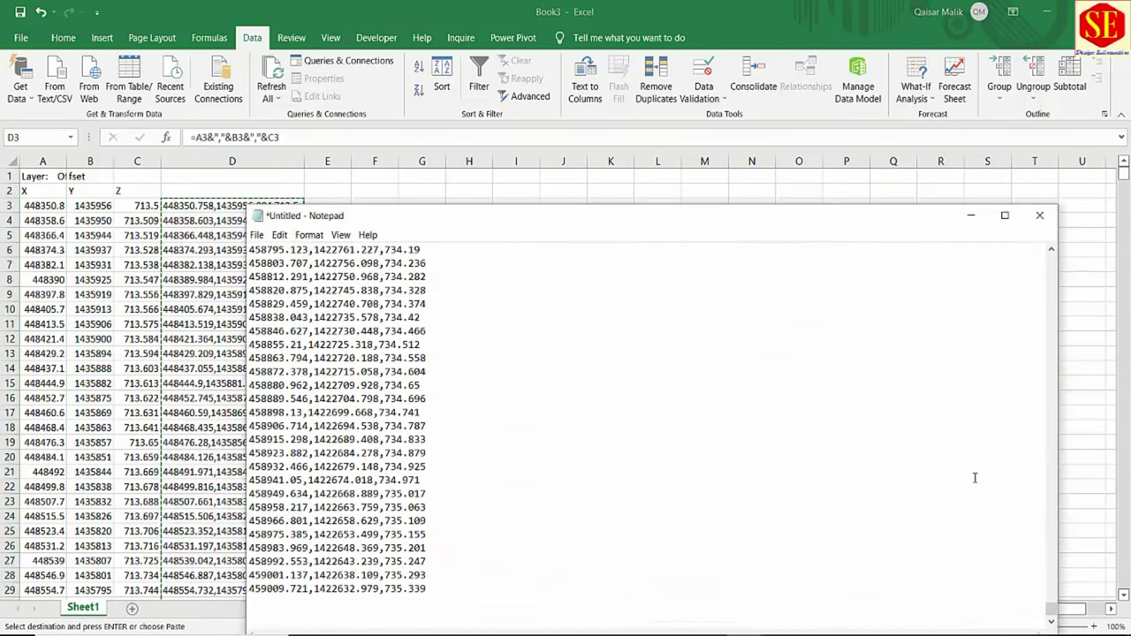
pyautogui.moveTo(1051, 610); pyautogui.dragTo(1077, 260)
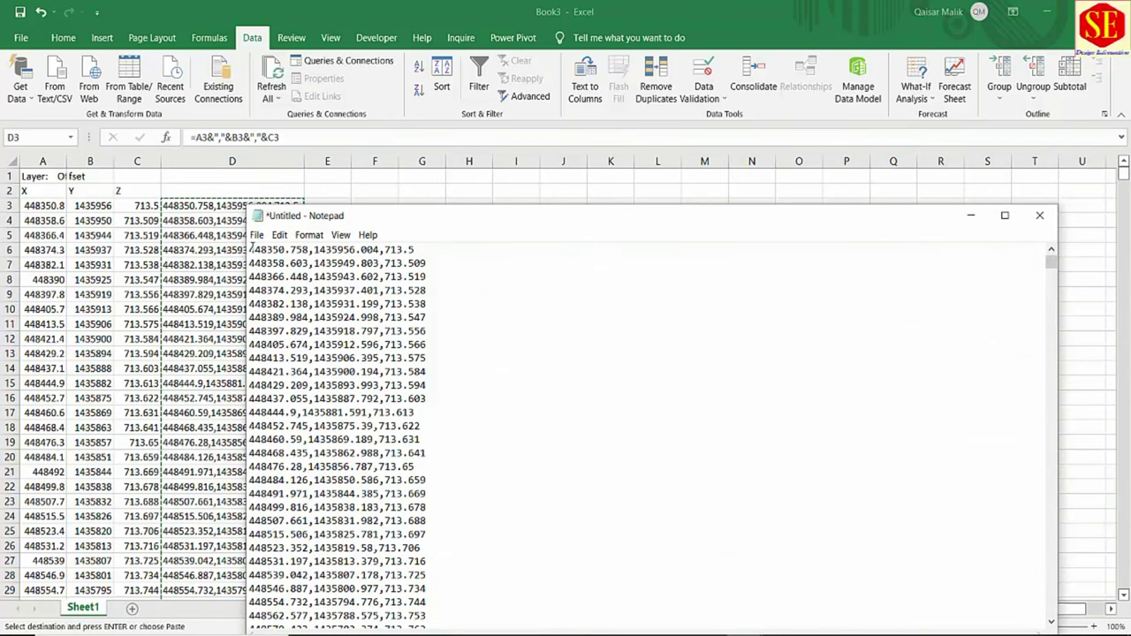
pyautogui.click(256, 234)
# Save the Notepad coordinate list as ROAD ALINGMENT.SCR with the All Files type.
pyautogui.click(267, 297)
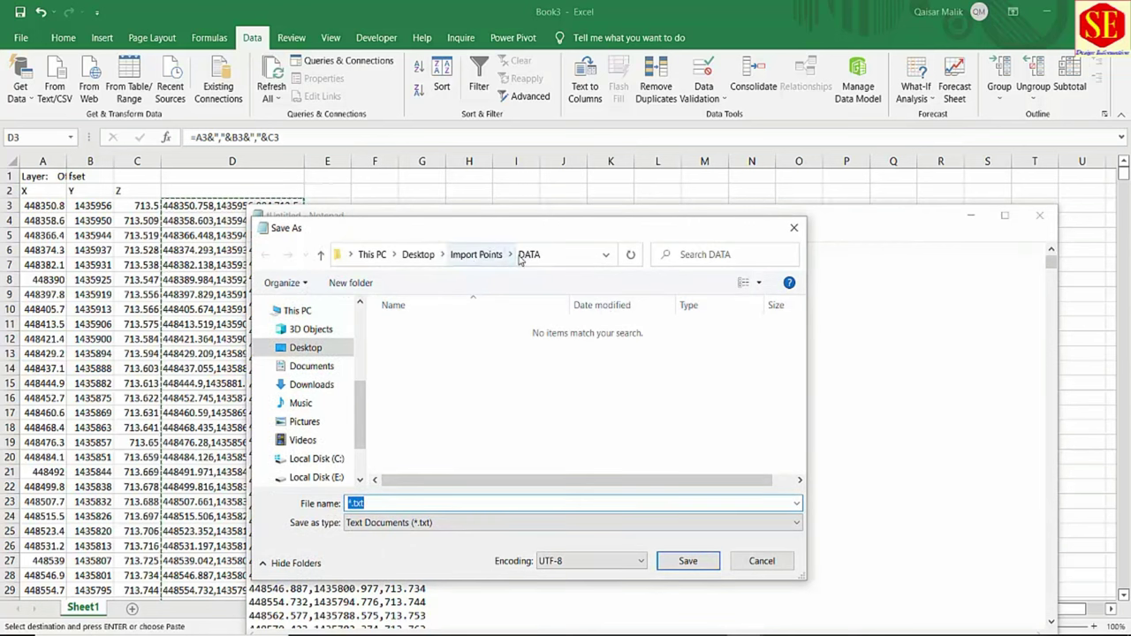
pyautogui.click(383, 505)
pyautogui.doubleClick(389, 505)
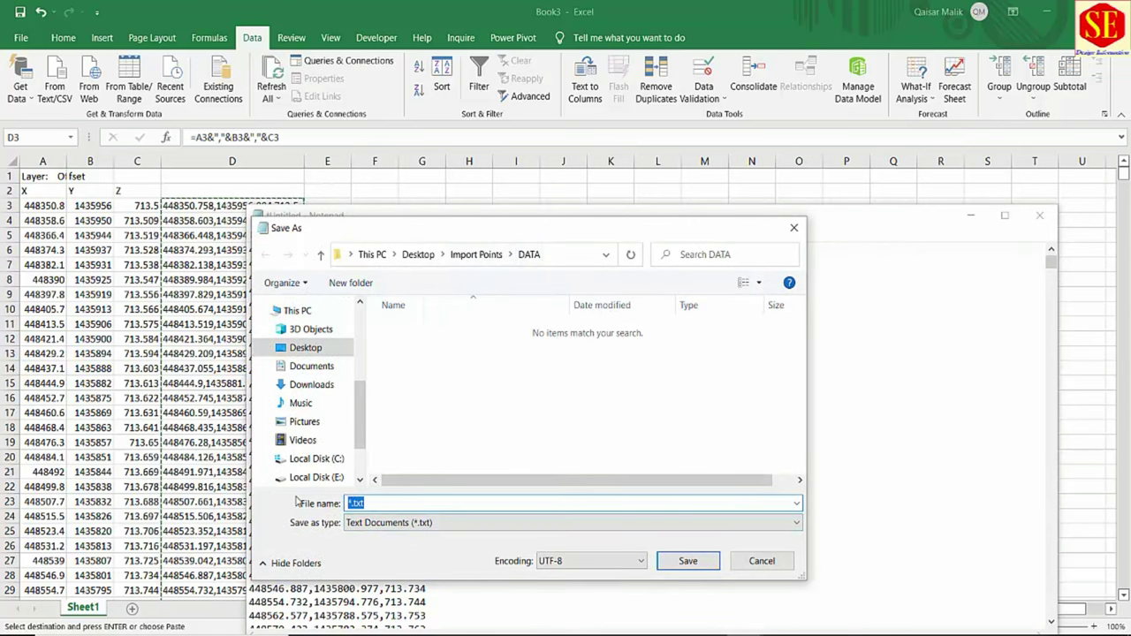
pyautogui.write('ROAD ALINGMENT.SCR')
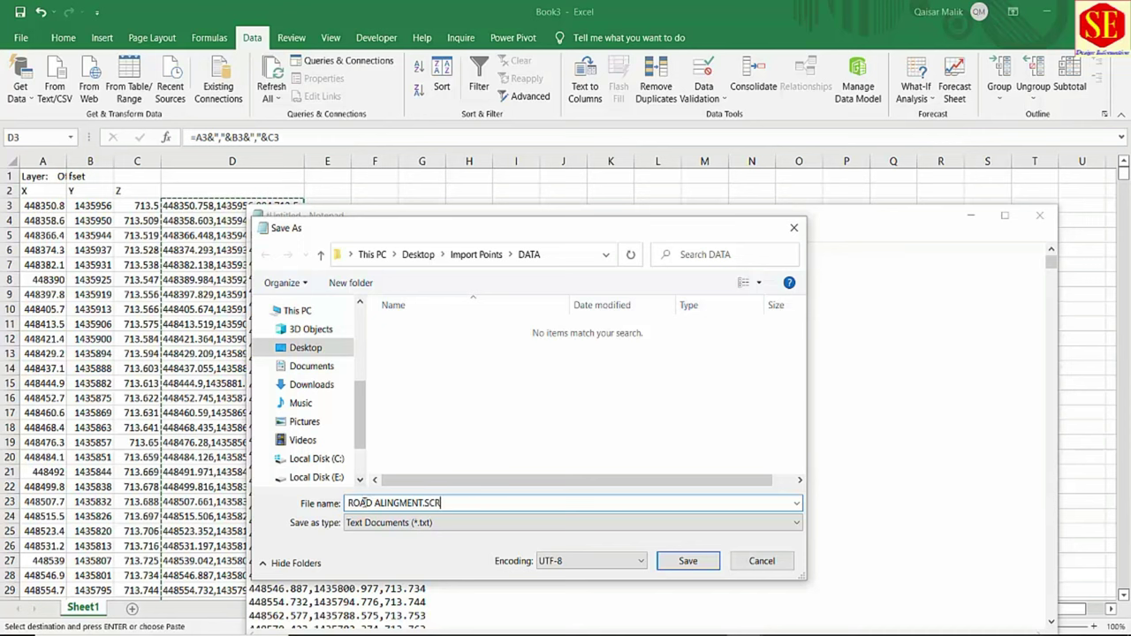
pyautogui.click(381, 522)
pyautogui.click(387, 552)
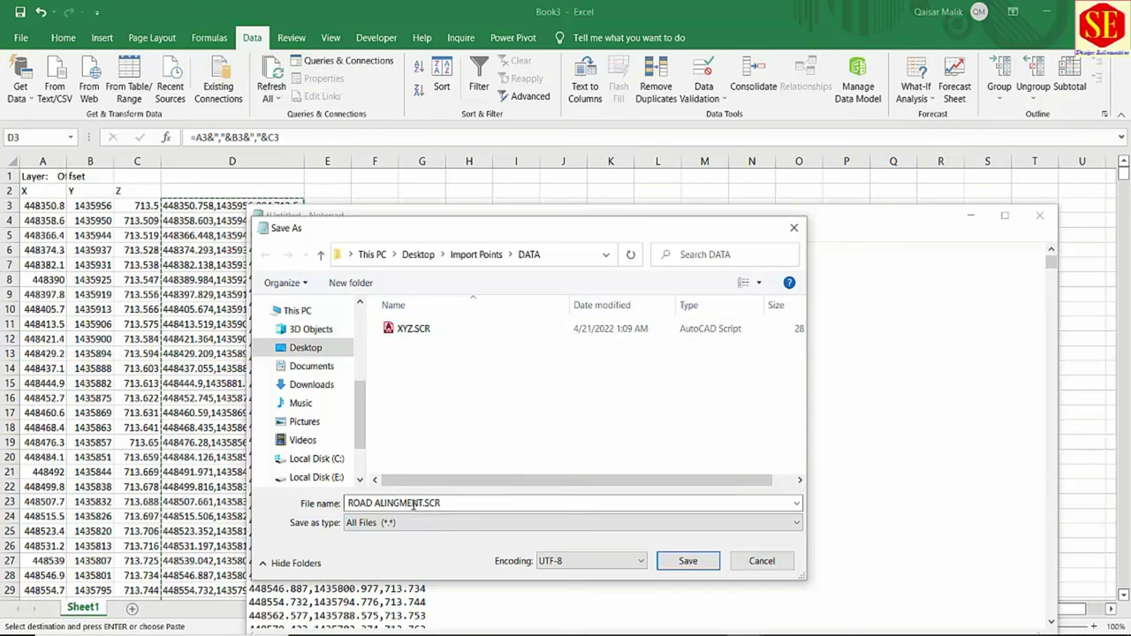
pyautogui.click(687, 561)
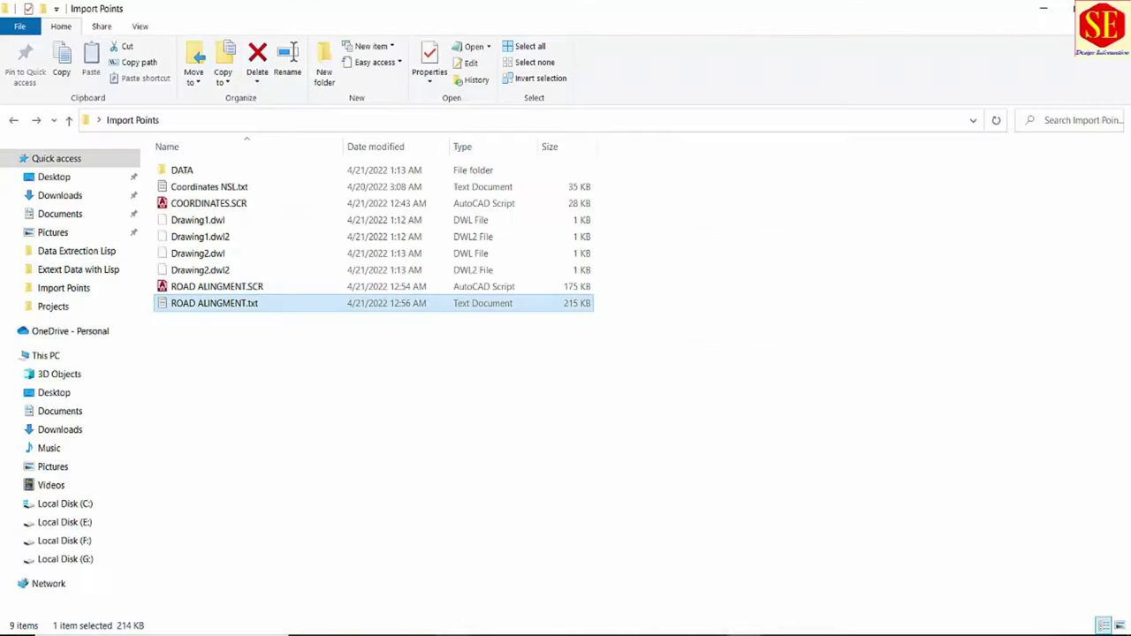
# Open the DATA folder in File Explorer and select ROAD ALINGMENT.SCR.
pyautogui.click(421, 387)
pyautogui.click(188, 173)
pyautogui.doubleClick(188, 173)
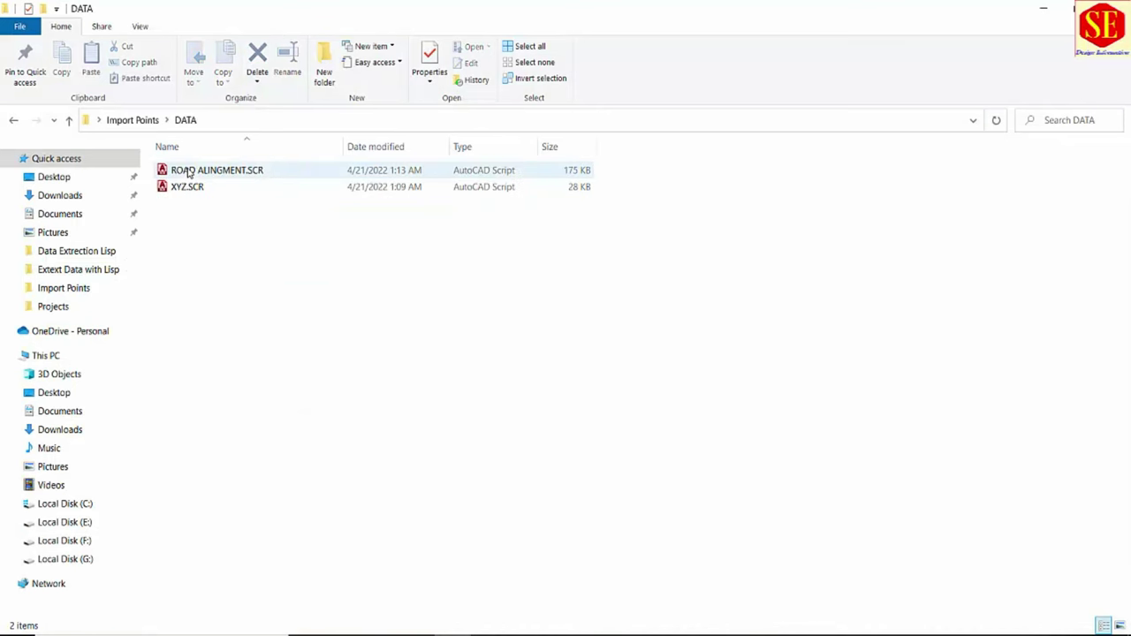
pyautogui.click(190, 171)
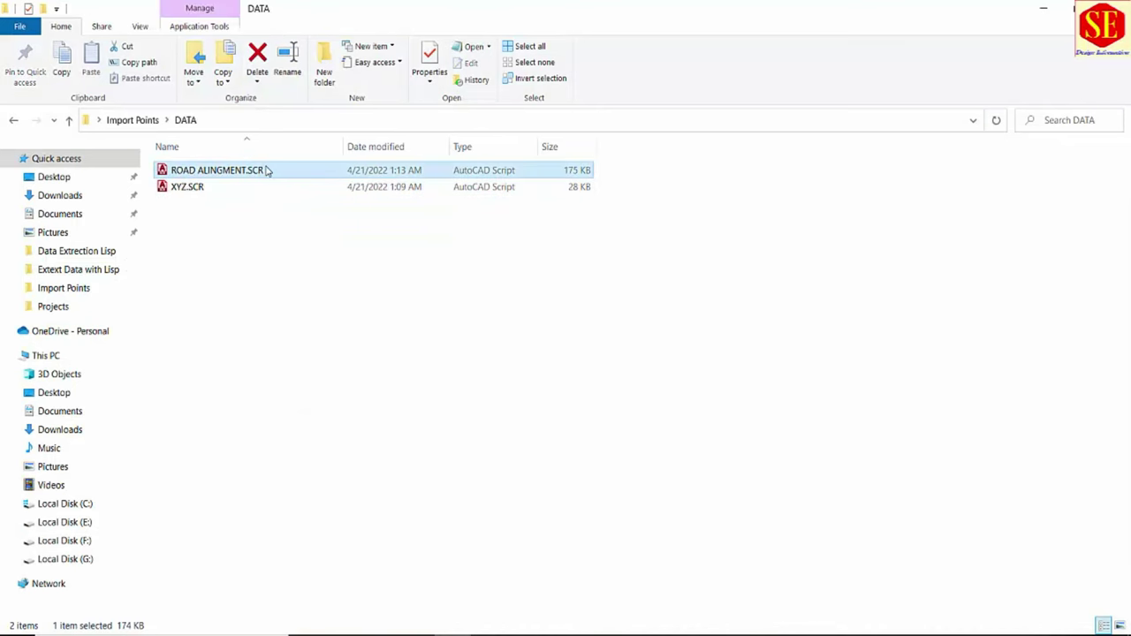
# Insert a MULTIPLE POINT first line in ROAD ALINGMENT.SCR, save it, and close Notepad.
pyautogui.doubleClick(266, 170)
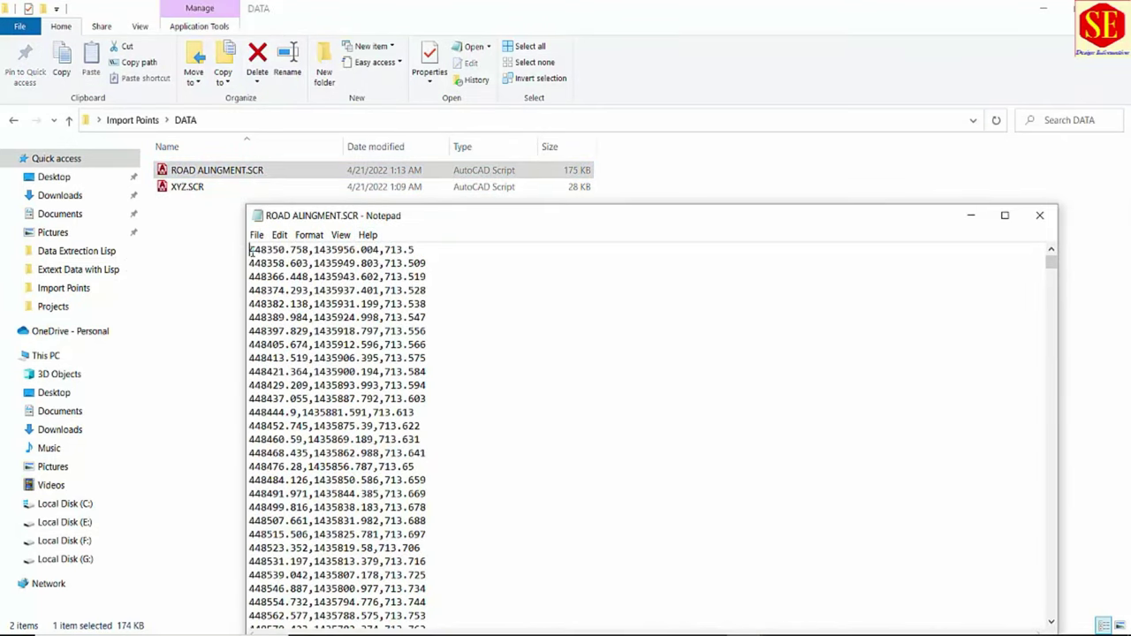
pyautogui.press('Return')
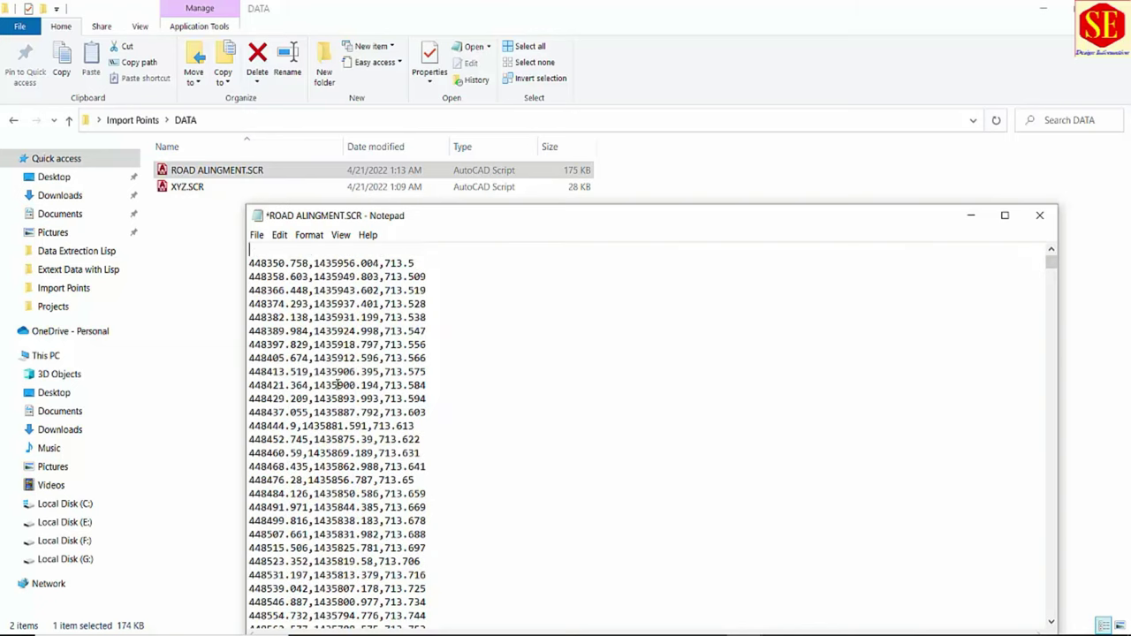
pyautogui.write('MULTIPLE POINT')
pyautogui.click(257, 234)
pyautogui.click(280, 295)
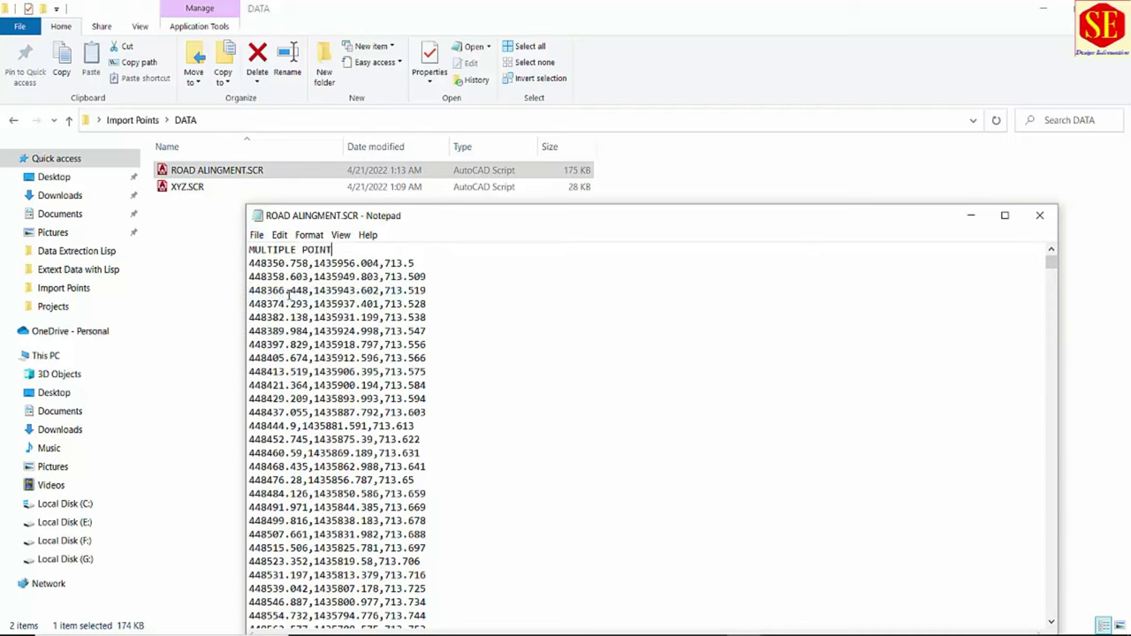
pyautogui.click(1040, 215)
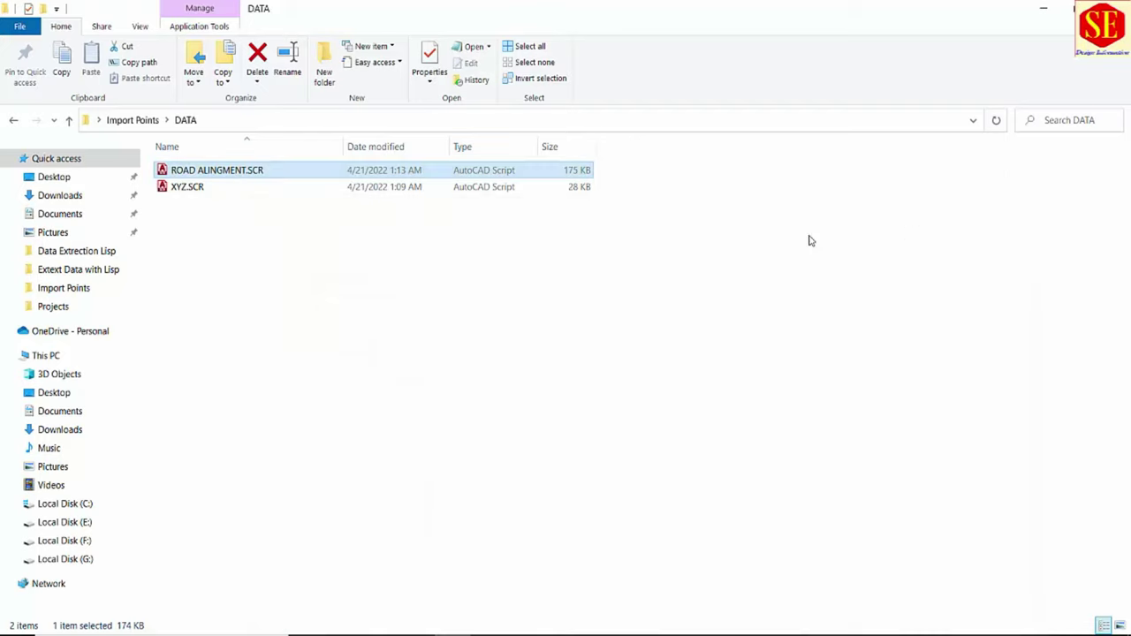
# Leave the DATA folder's scripts, switch to AutoCAD and create a new blank Drawing4.
pyautogui.click(199, 187)
pyautogui.click(202, 172)
pyautogui.click(212, 176)
pyautogui.click(195, 190)
pyautogui.click(198, 174)
pyautogui.click(189, 187)
pyautogui.click(202, 173)
pyautogui.click(849, 575)
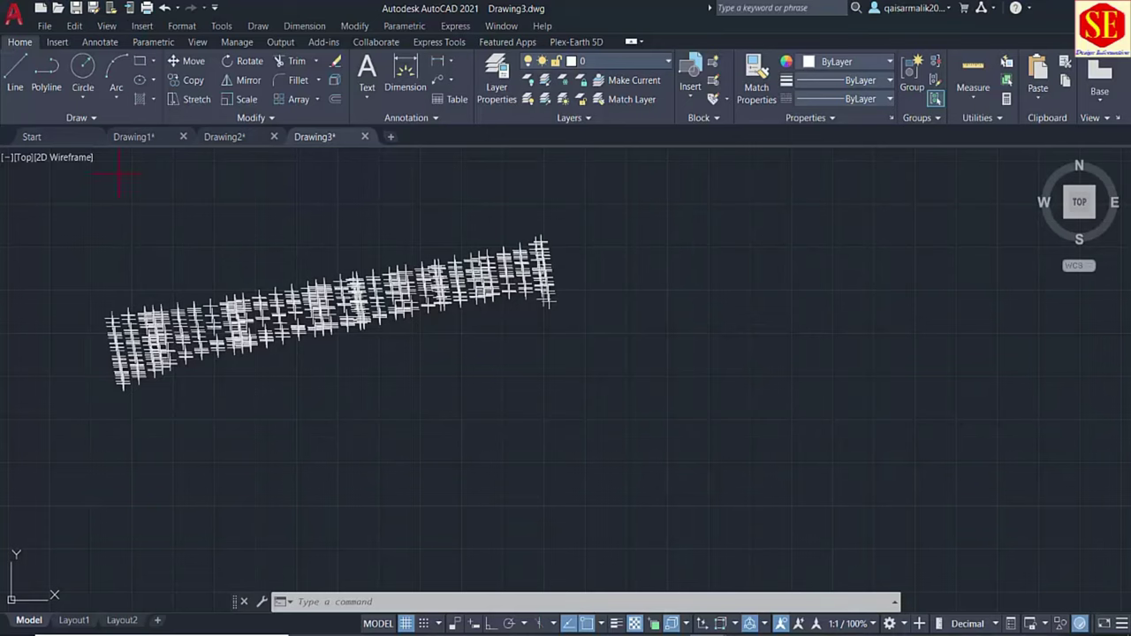
pyautogui.click(390, 136)
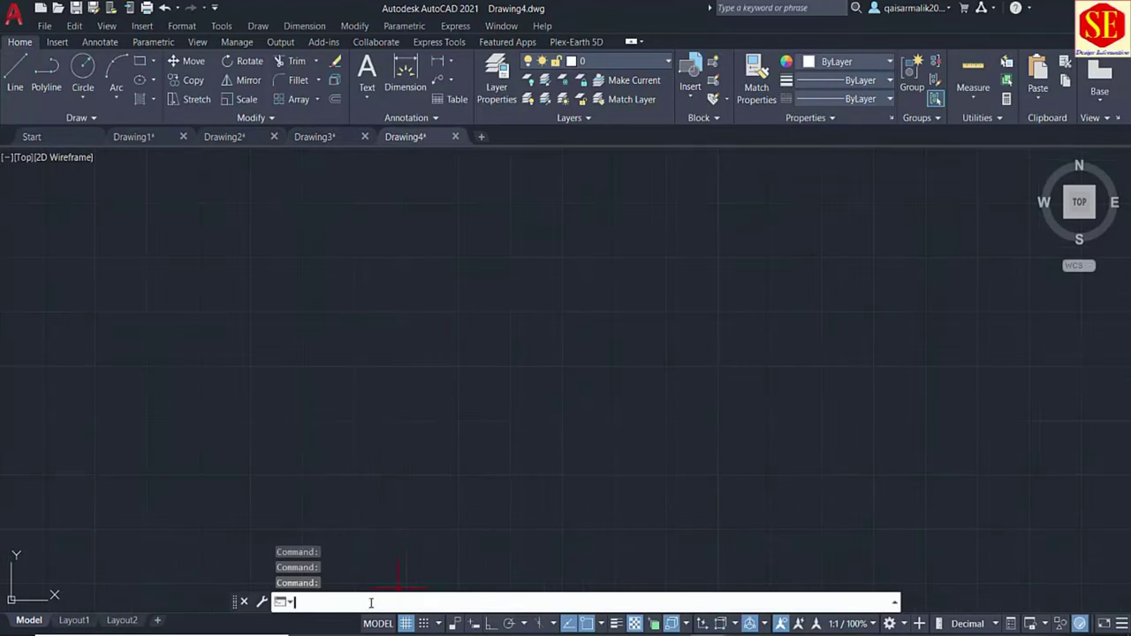
# Run ROAD ALINGMENT.SCR from the DATA folder in Drawing4 through Tools > Run Script.
pyautogui.write('s')
pyautogui.press('Return')
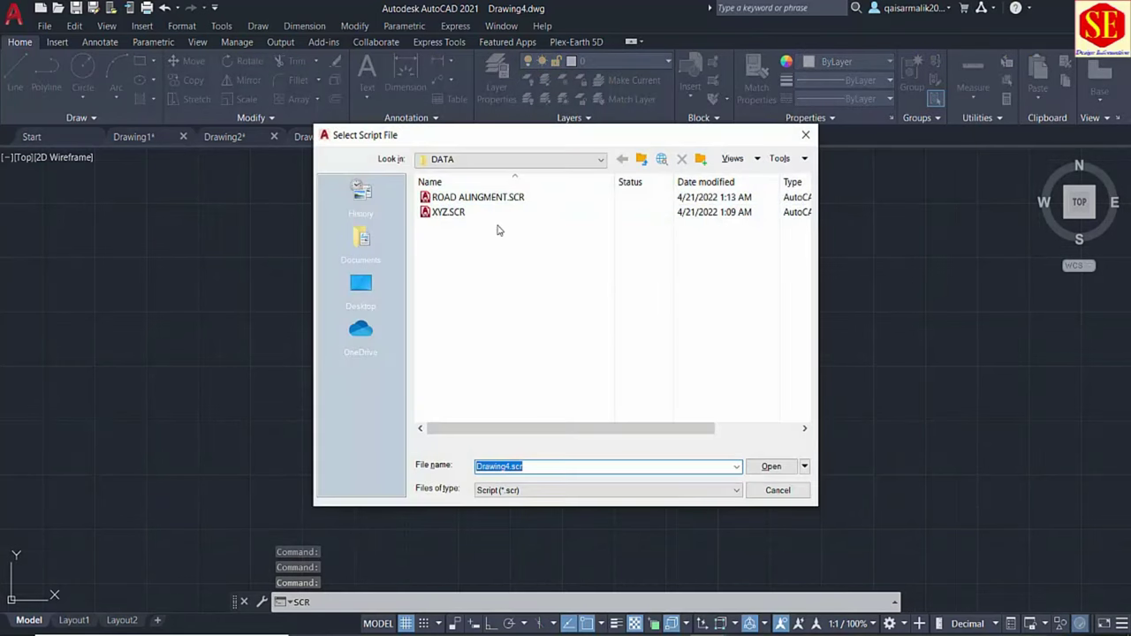
pyautogui.doubleClick(472, 201)
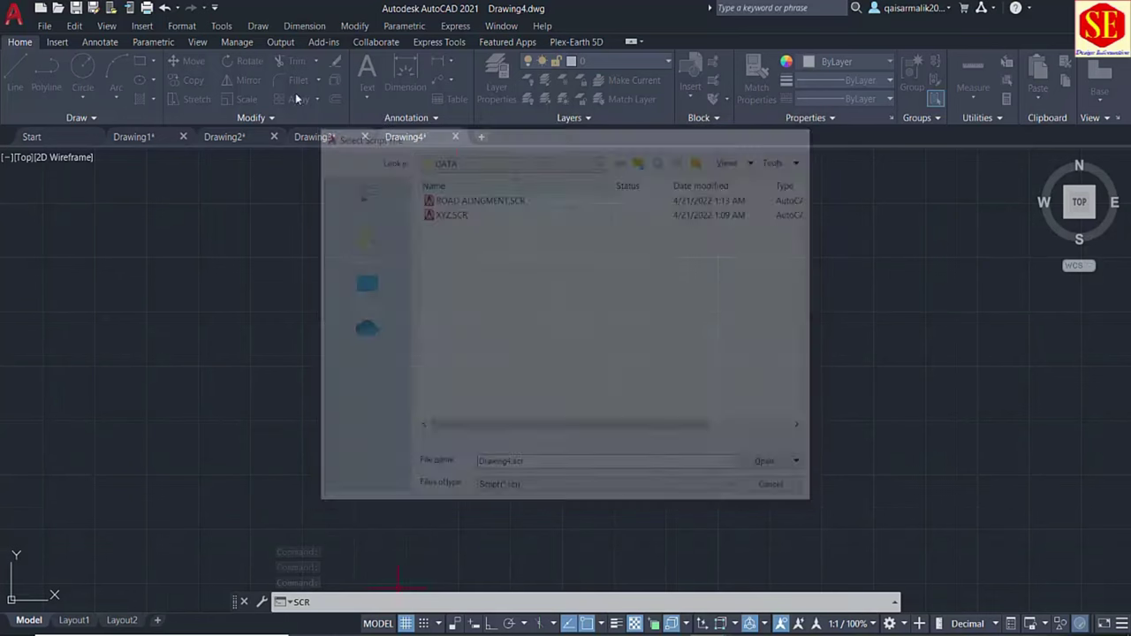
pyautogui.click(258, 25)
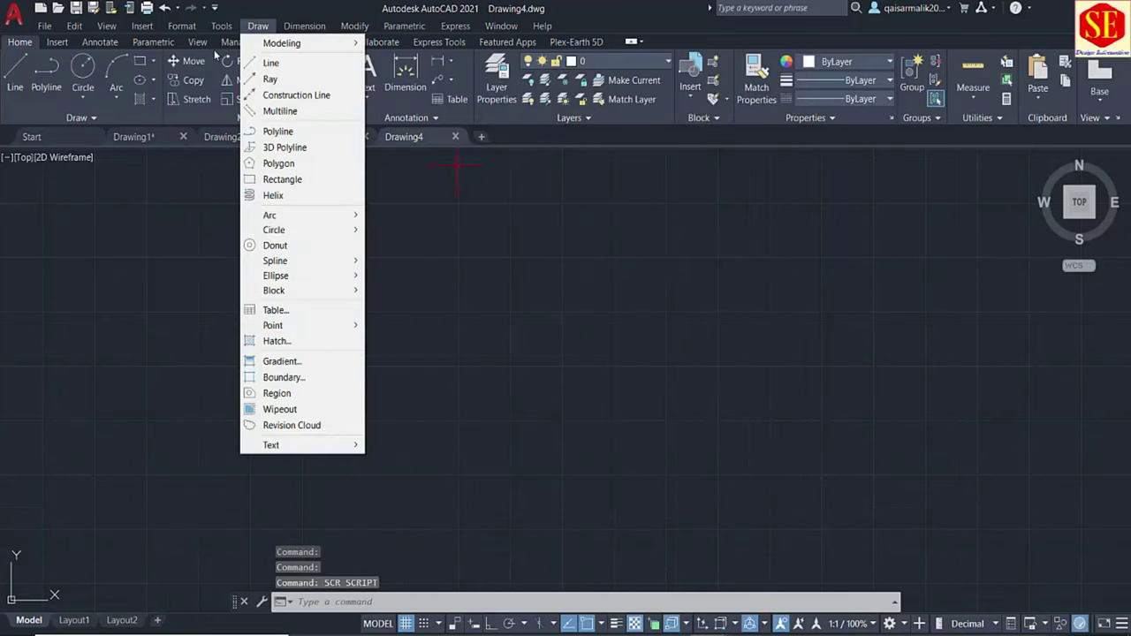
pyautogui.click(221, 25)
pyautogui.moveTo(240, 332)
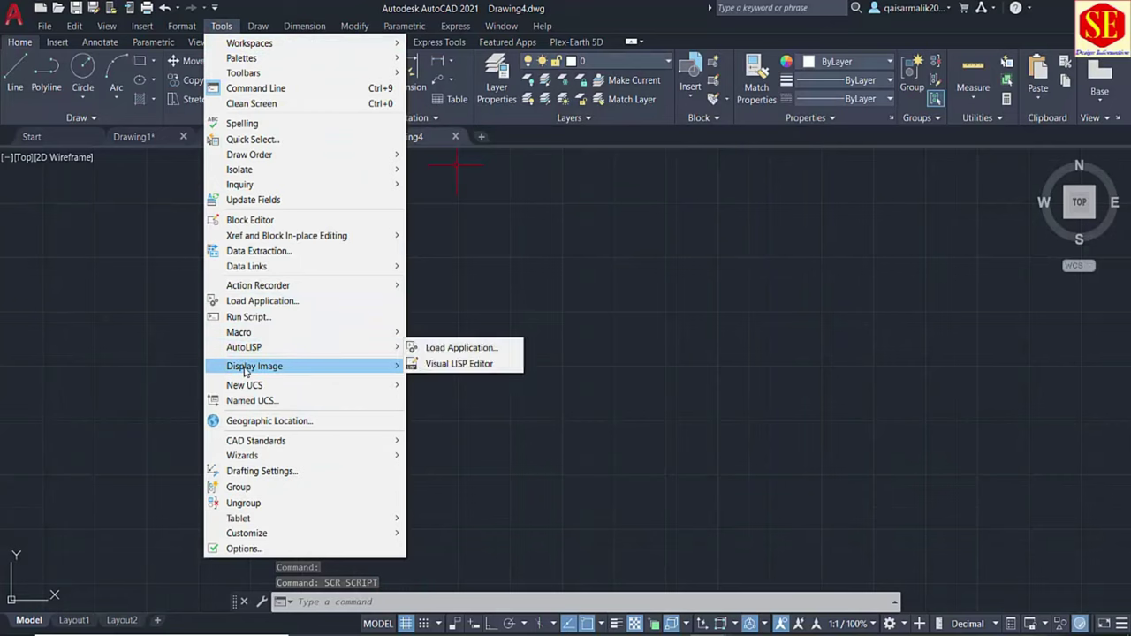
pyautogui.click(236, 317)
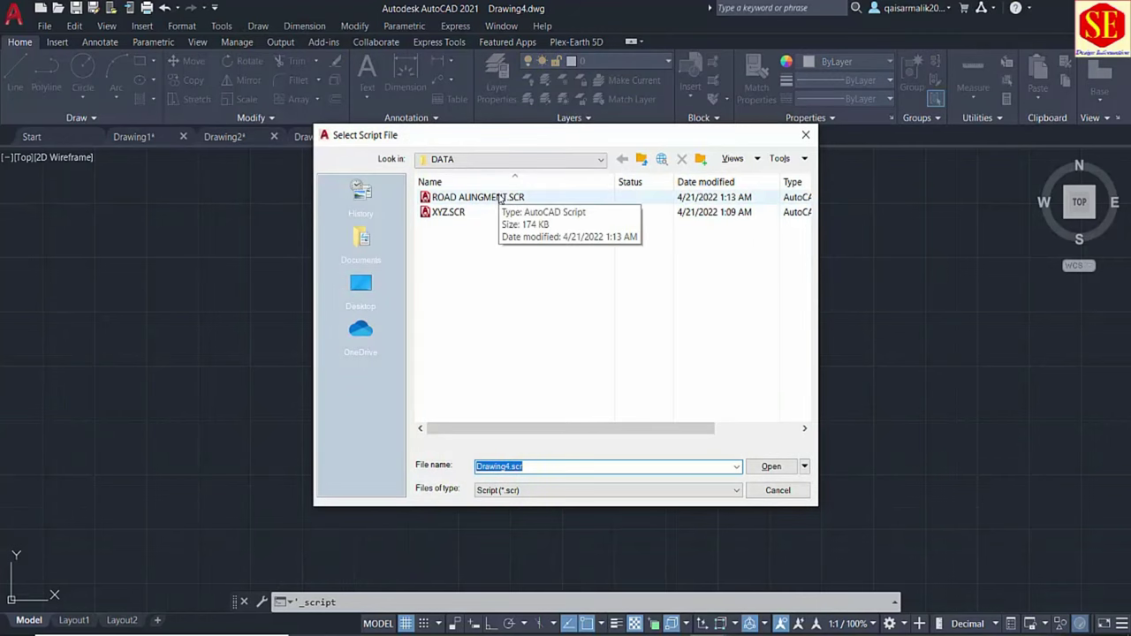
pyautogui.click(446, 199)
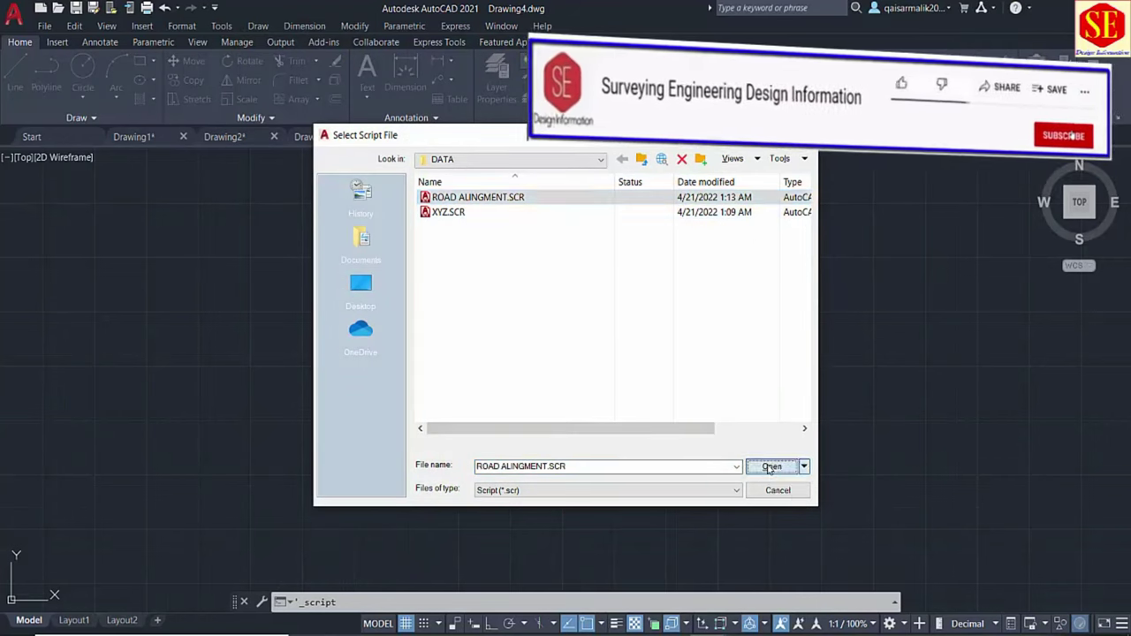
pyautogui.click(771, 468)
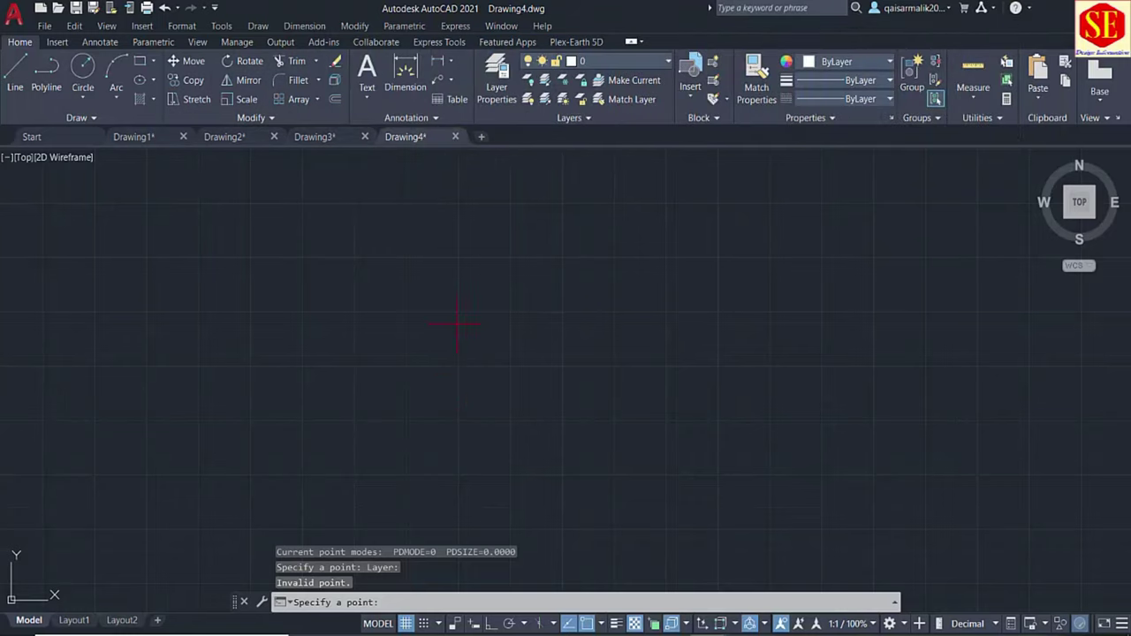
# Cancel the pending point prompt and zoom to extents to show the road alignment.
pyautogui.write('z')
pyautogui.press('Return')
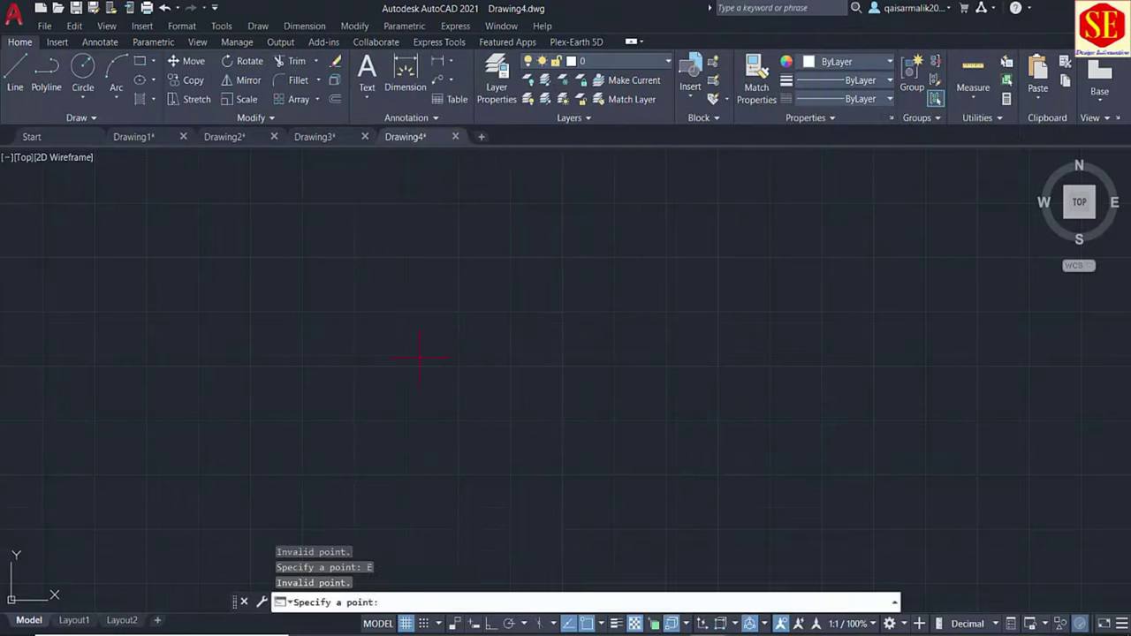
pyautogui.press('Escape')
pyautogui.press('Escape')
pyautogui.press('Escape')
pyautogui.press('Escape')
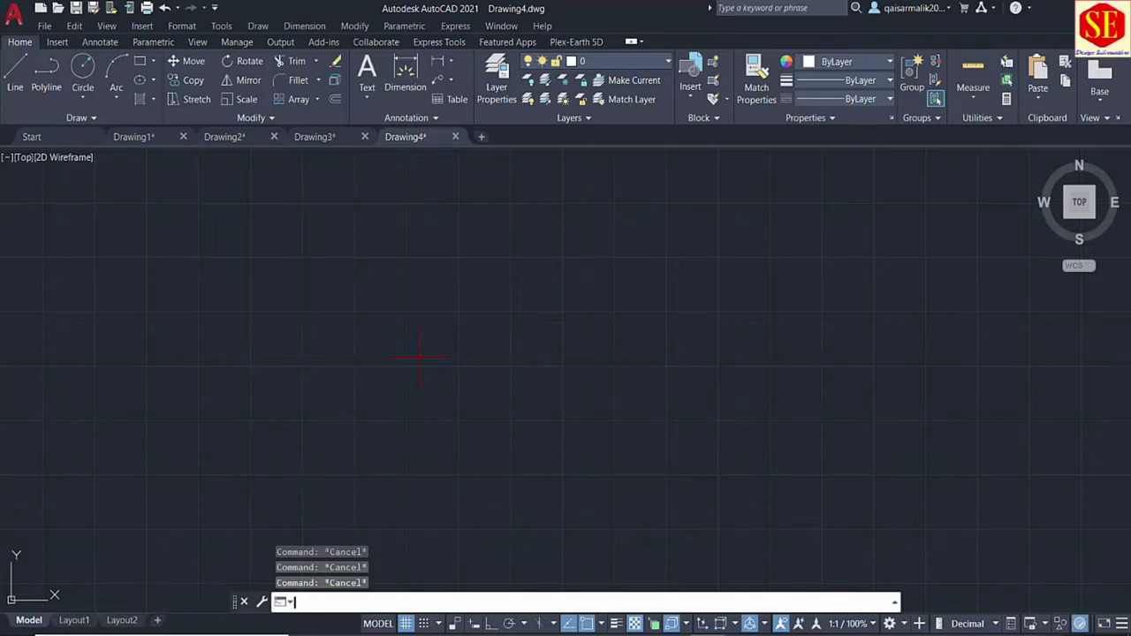
pyautogui.write('z')
pyautogui.press('Return')
pyautogui.write('e')
pyautogui.press('Return')
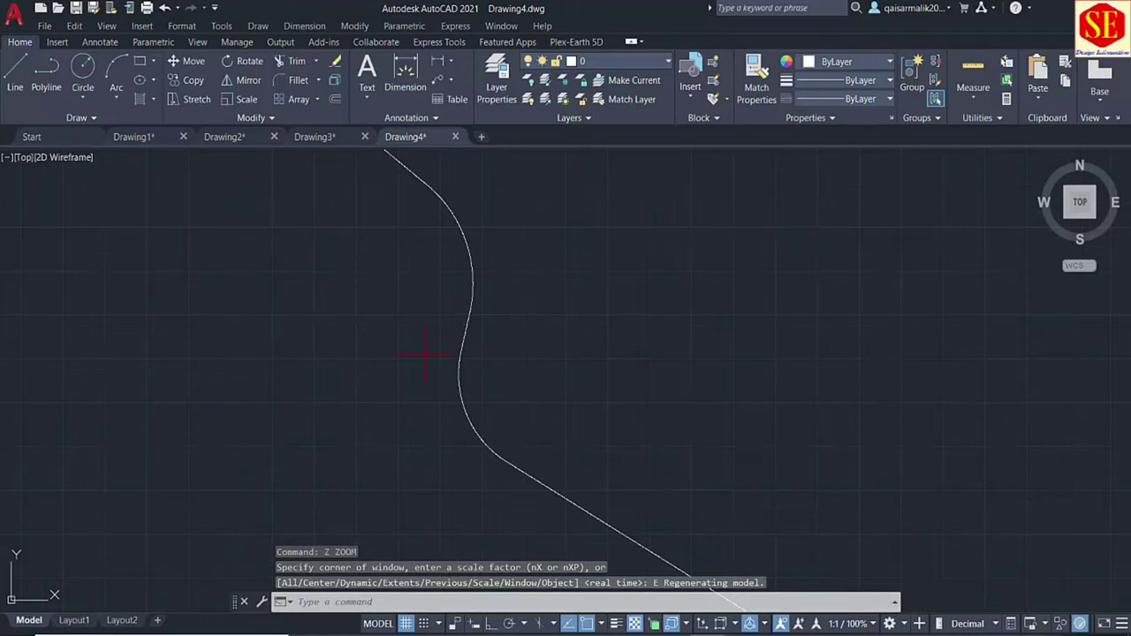
# Regenerate the Drawing4 display with RE, then switch to Drawing3.
pyautogui.scroll(5, 470, 308)
pyautogui.scroll(-3, 434, 391)
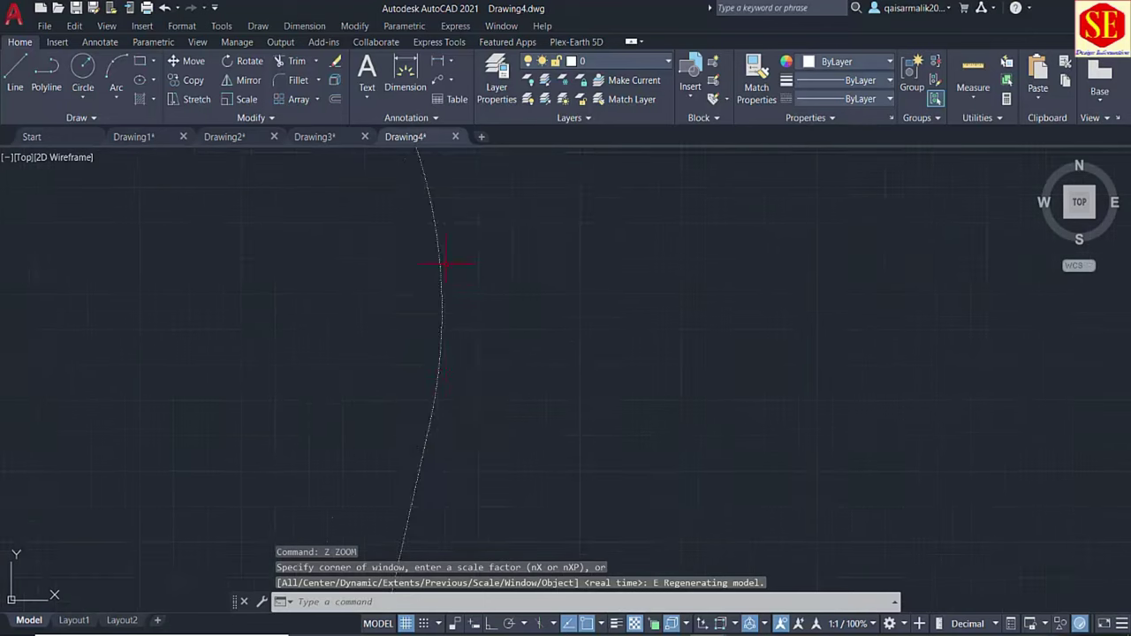
pyautogui.scroll(-3, 445, 260)
pyautogui.scroll(-5, 445, 353)
pyautogui.scroll(2, 521, 442)
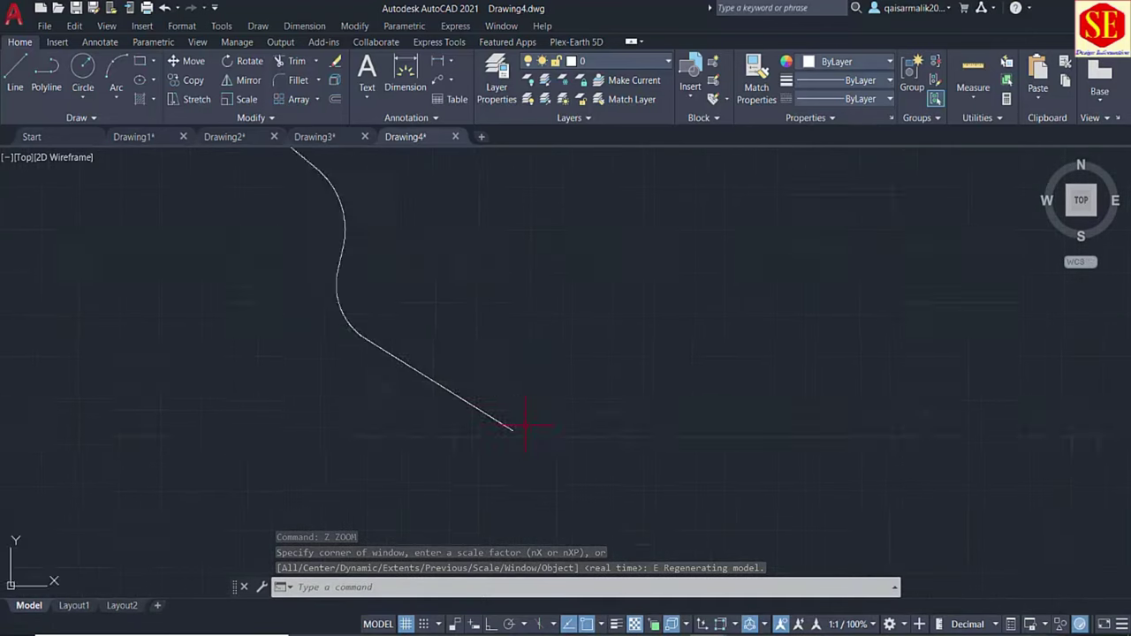
pyautogui.scroll(2, 430, 391)
pyautogui.scroll(2, 469, 424)
pyautogui.write('re')
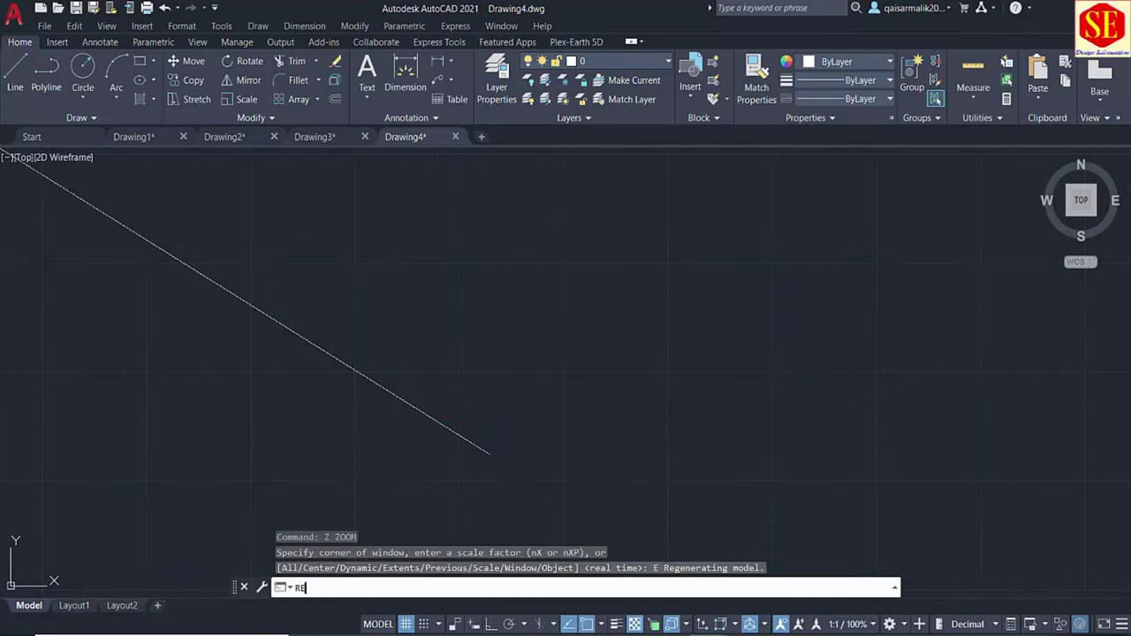
pyautogui.press('Return')
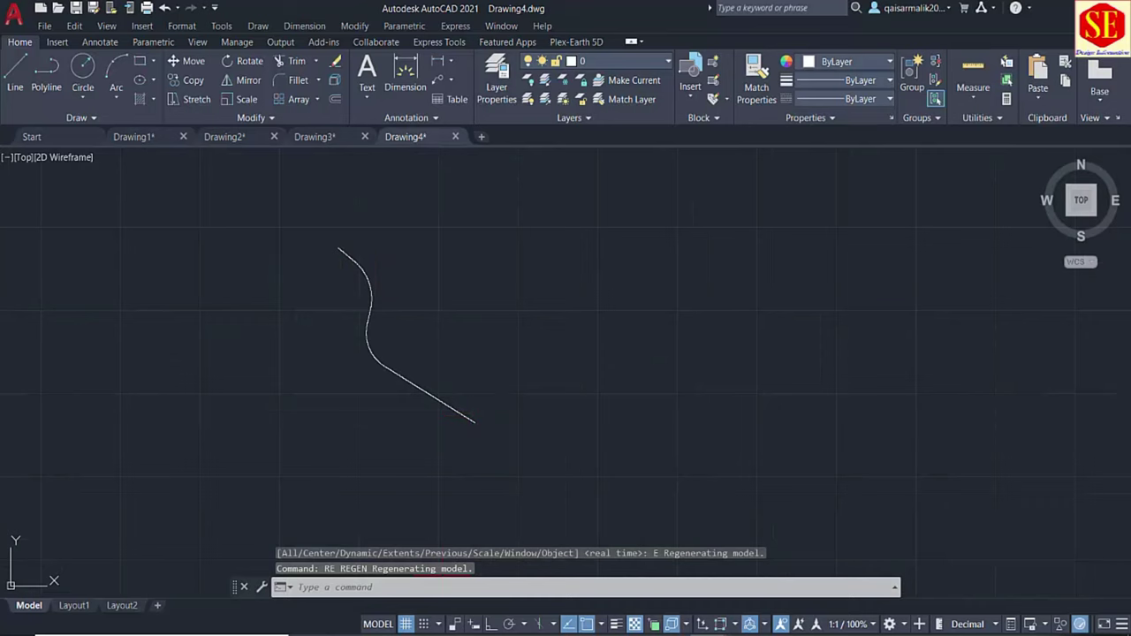
pyautogui.click(305, 138)
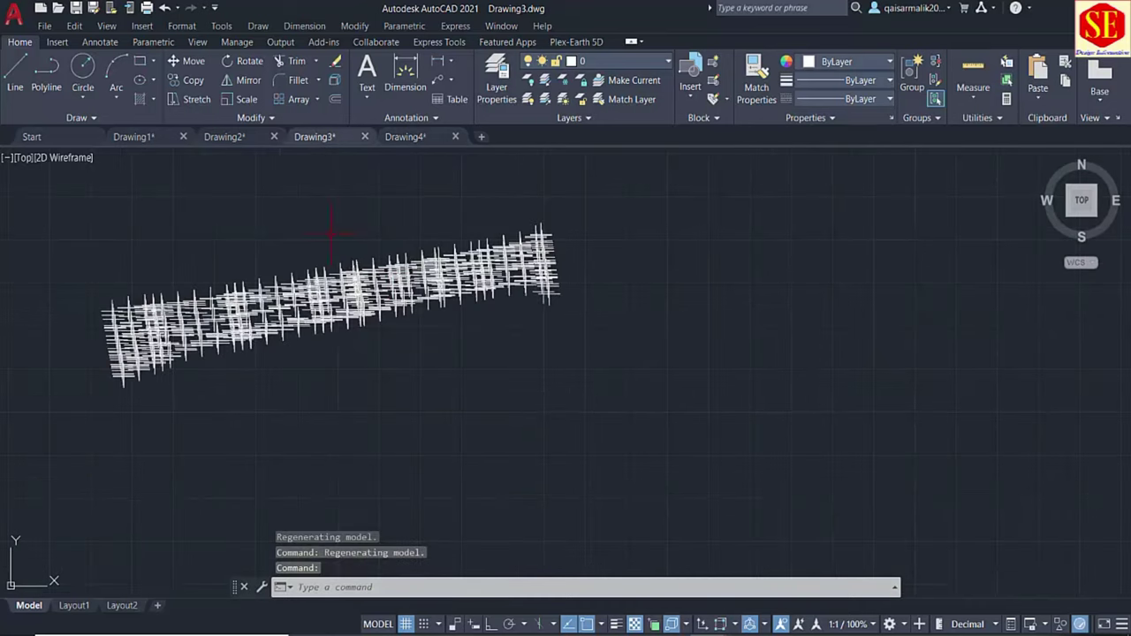
# View Drawing2 and Drawing1, then return to the DATA folder and select ROAD ALINGMENT.SCR.
pyautogui.click(224, 137)
pyautogui.scroll(5, 246, 295)
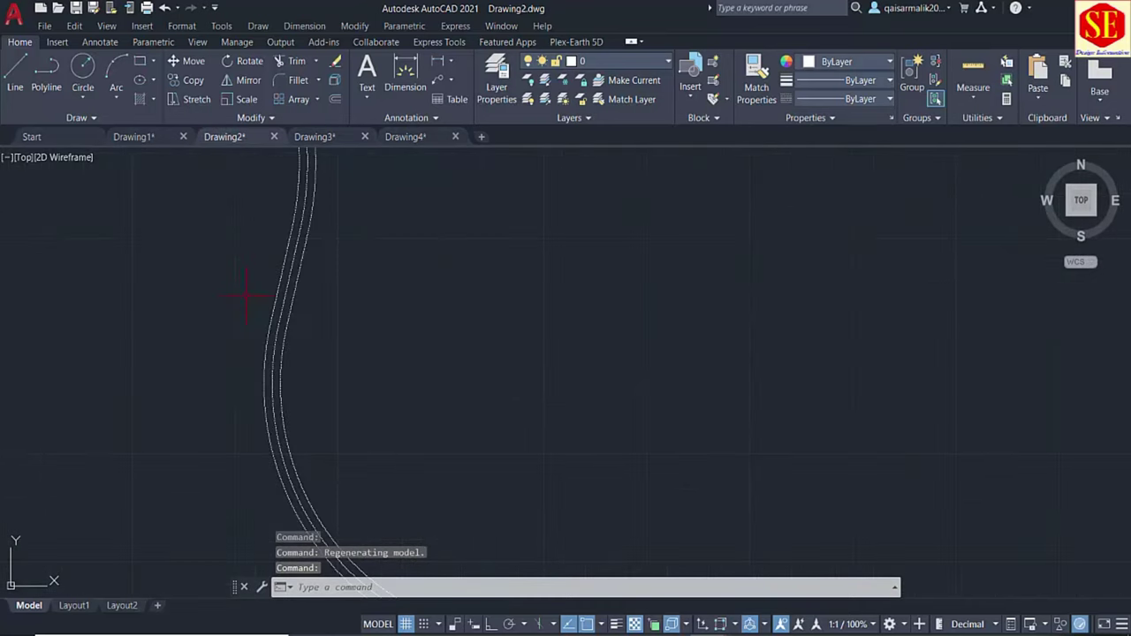
pyautogui.click(132, 137)
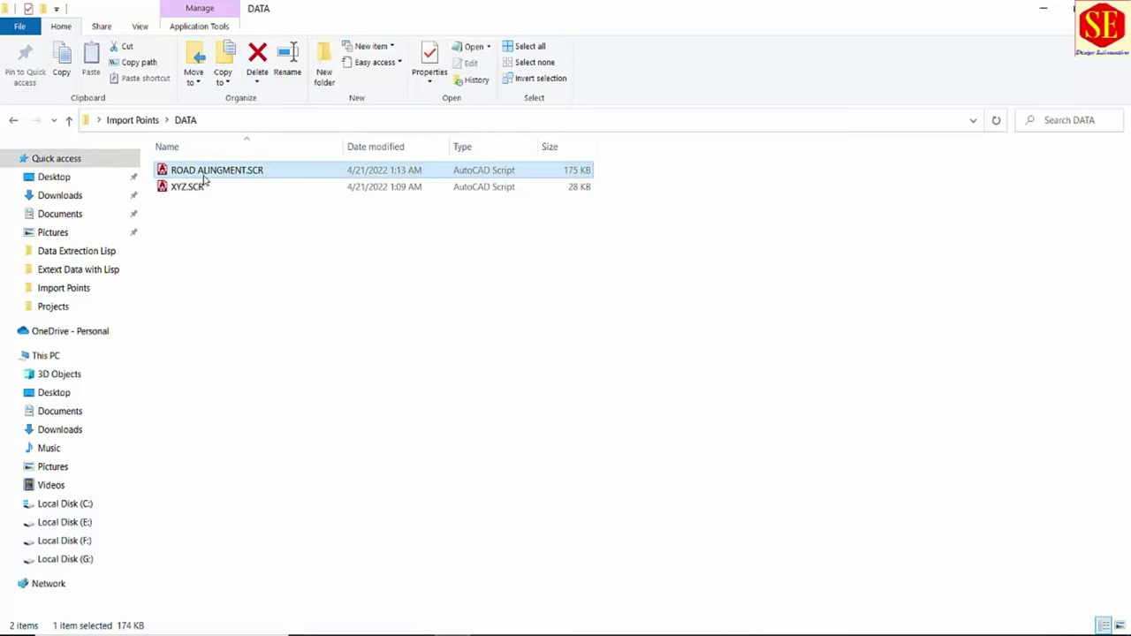
pyautogui.click(190, 184)
# Create a new text document in DATA and paste the copied coordinate rows into it.
pyautogui.click(188, 172)
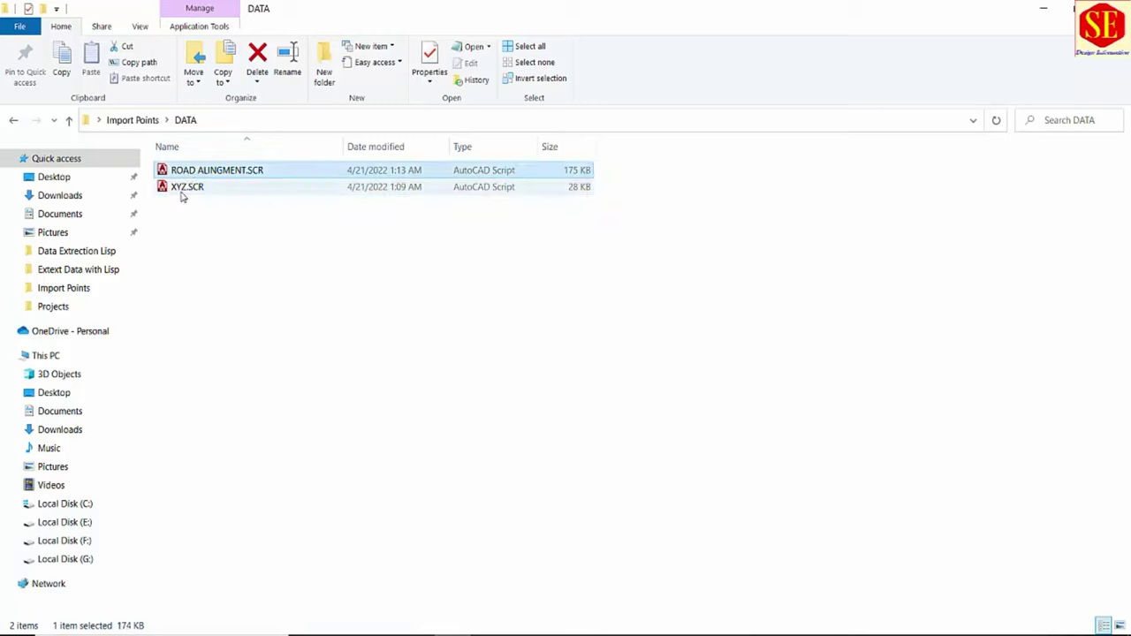
pyautogui.rightClick(214, 274)
pyautogui.moveTo(265, 481)
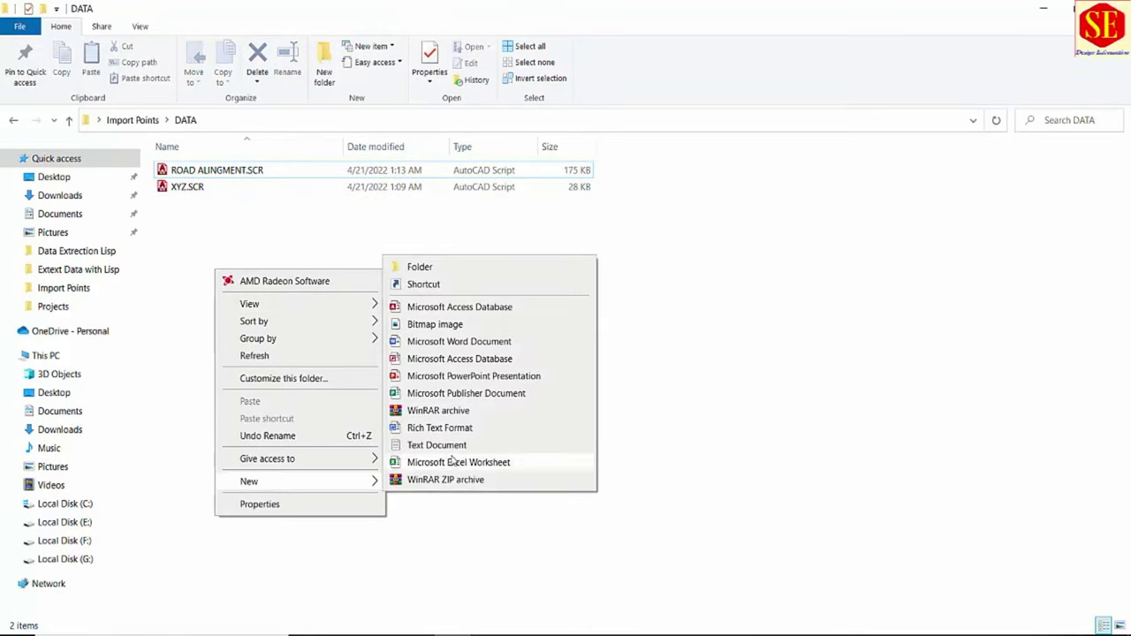
pyautogui.click(451, 448)
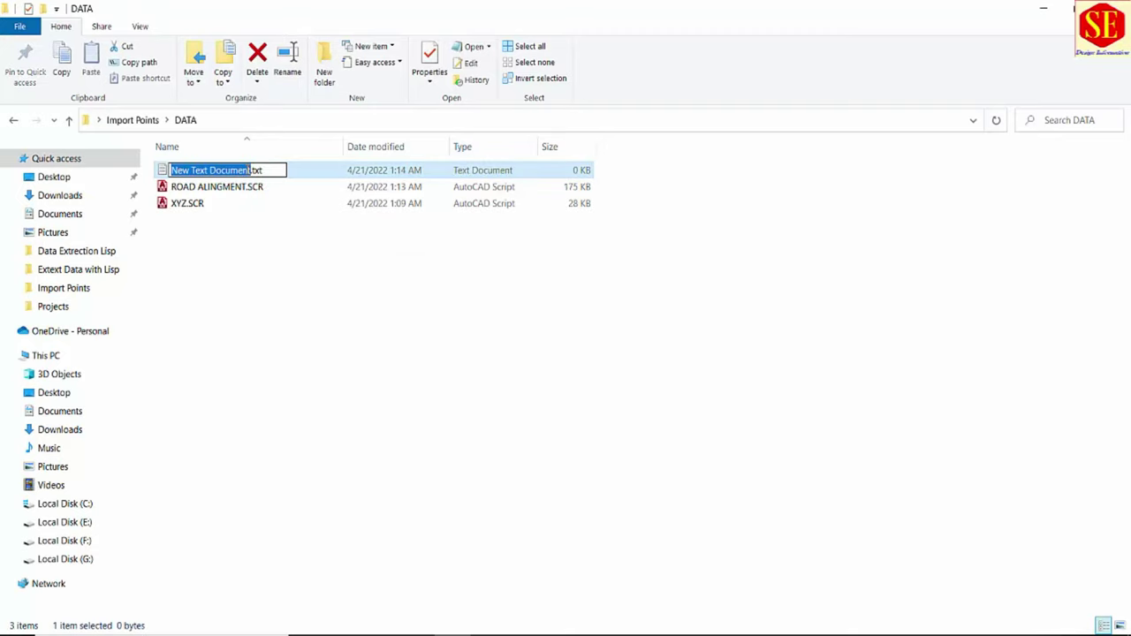
pyautogui.click(226, 292)
pyautogui.doubleClick(181, 170)
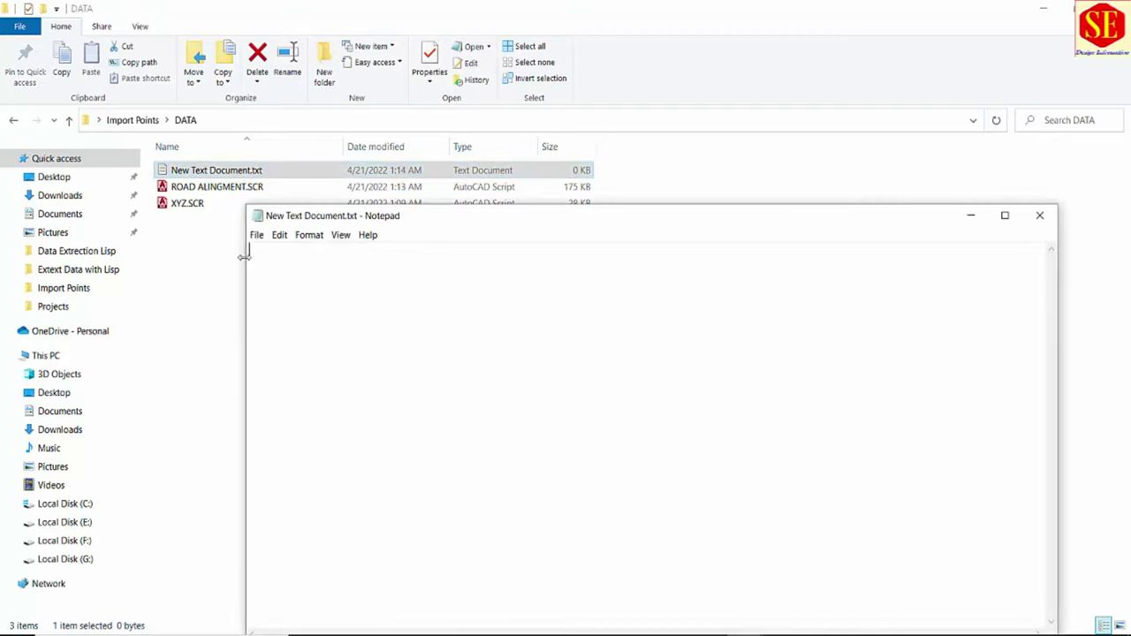
pyautogui.rightClick(298, 275)
pyautogui.click(329, 326)
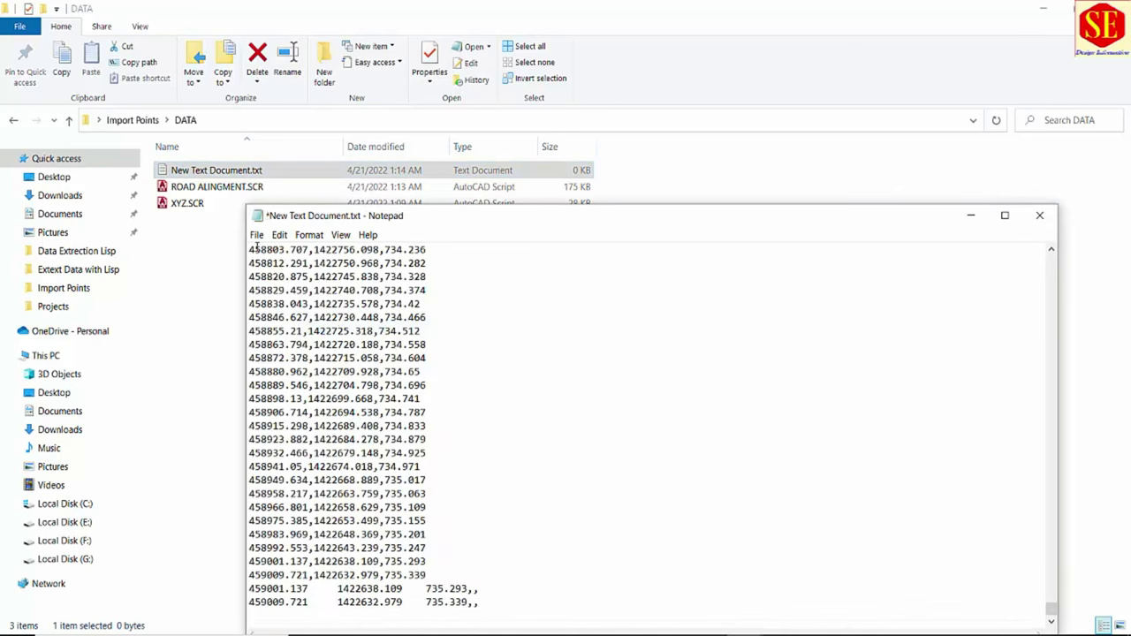
# Save the pasted coordinates as CCC.SCR, close it, and reopen it to check.
pyautogui.click(256, 235)
pyautogui.click(281, 311)
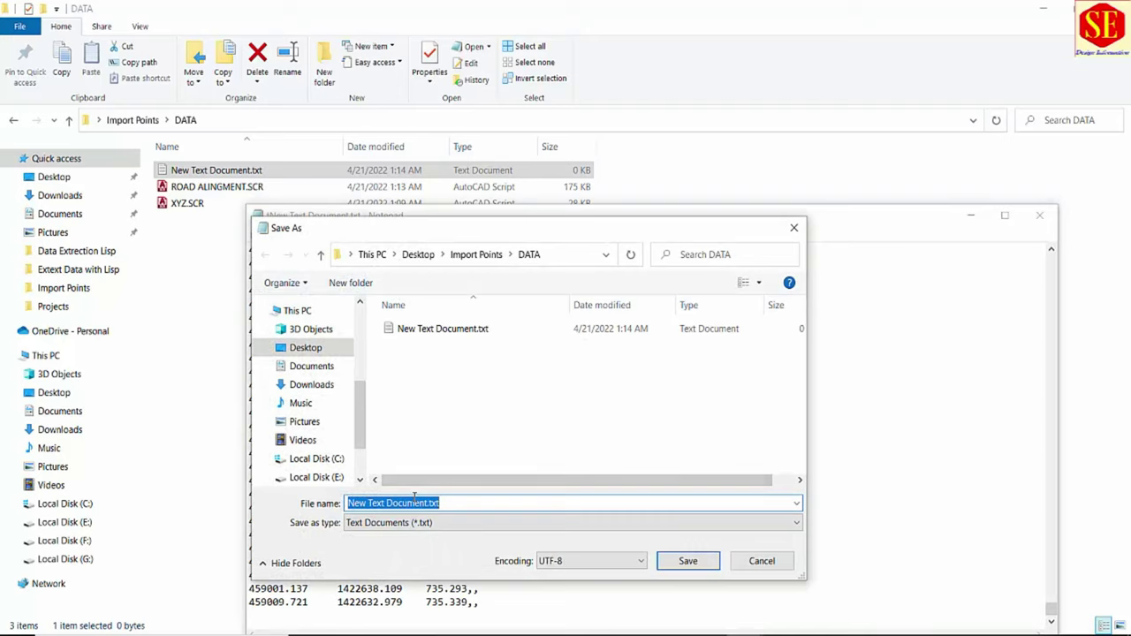
pyautogui.write('CCC.SCR')
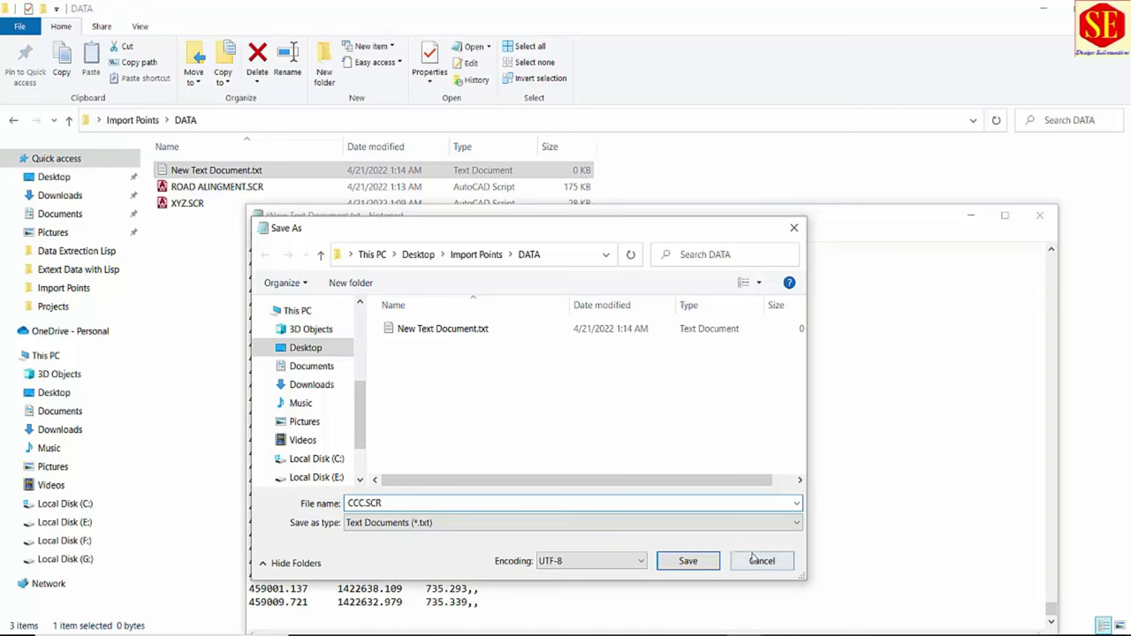
pyautogui.click(688, 560)
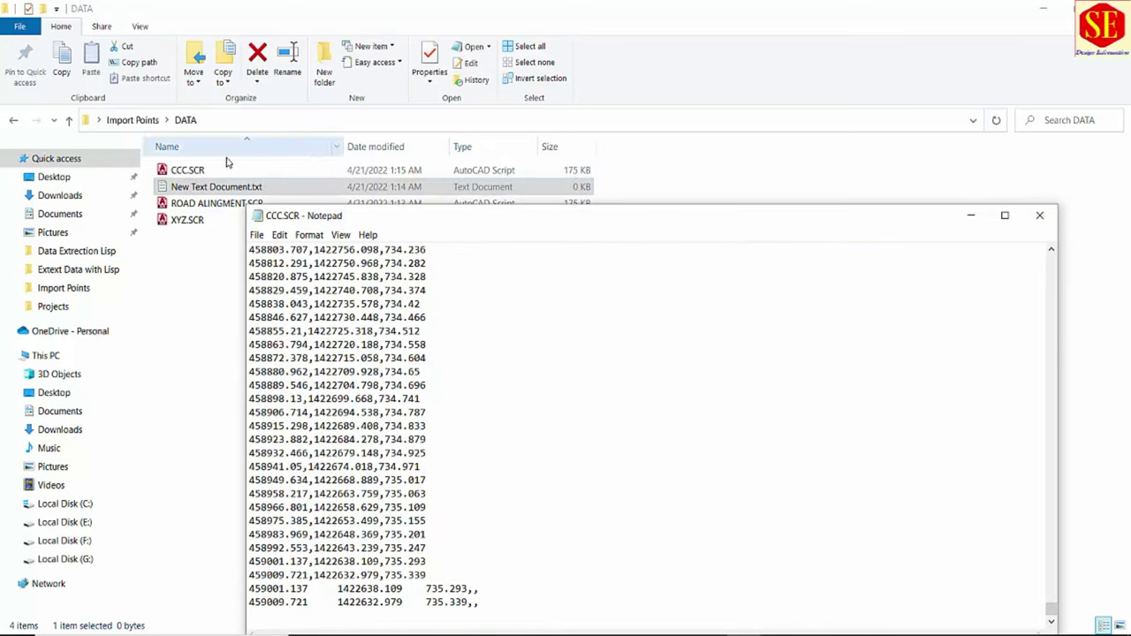
pyautogui.click(185, 171)
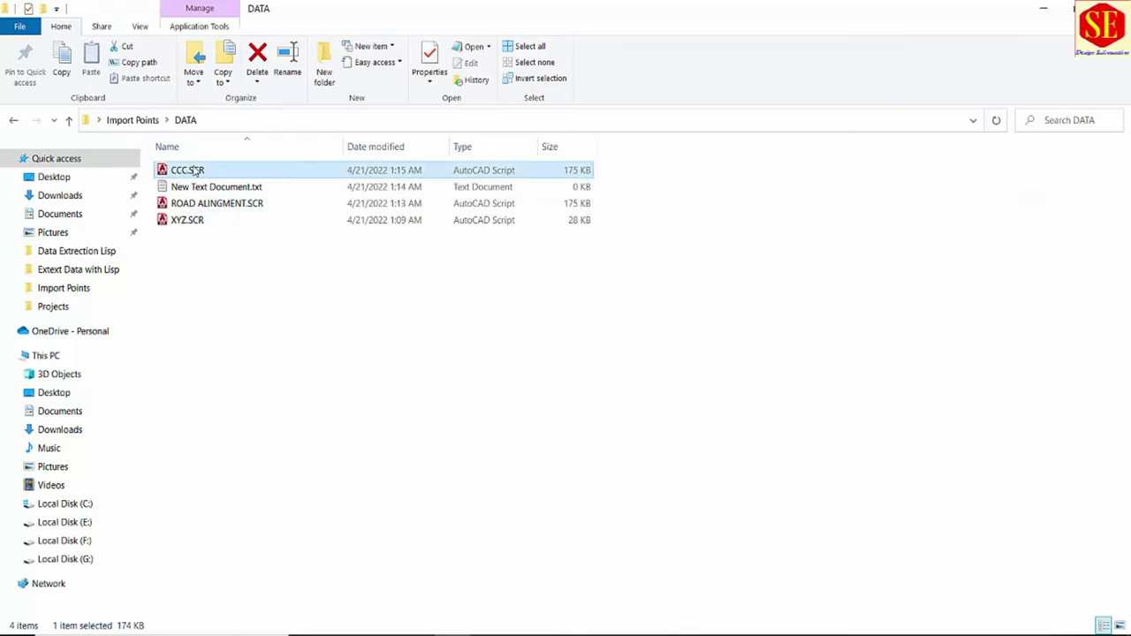
pyautogui.doubleClick(192, 171)
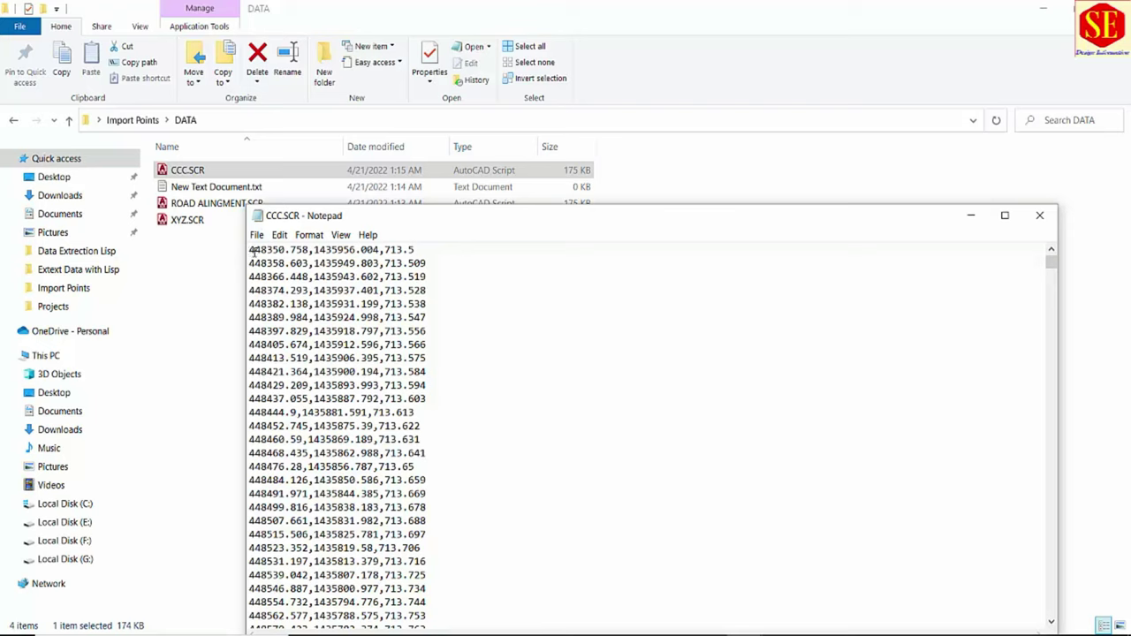
# Back in Drawing4, run the SCR command to open the Select Script File dialog.
pyautogui.click(786, 579)
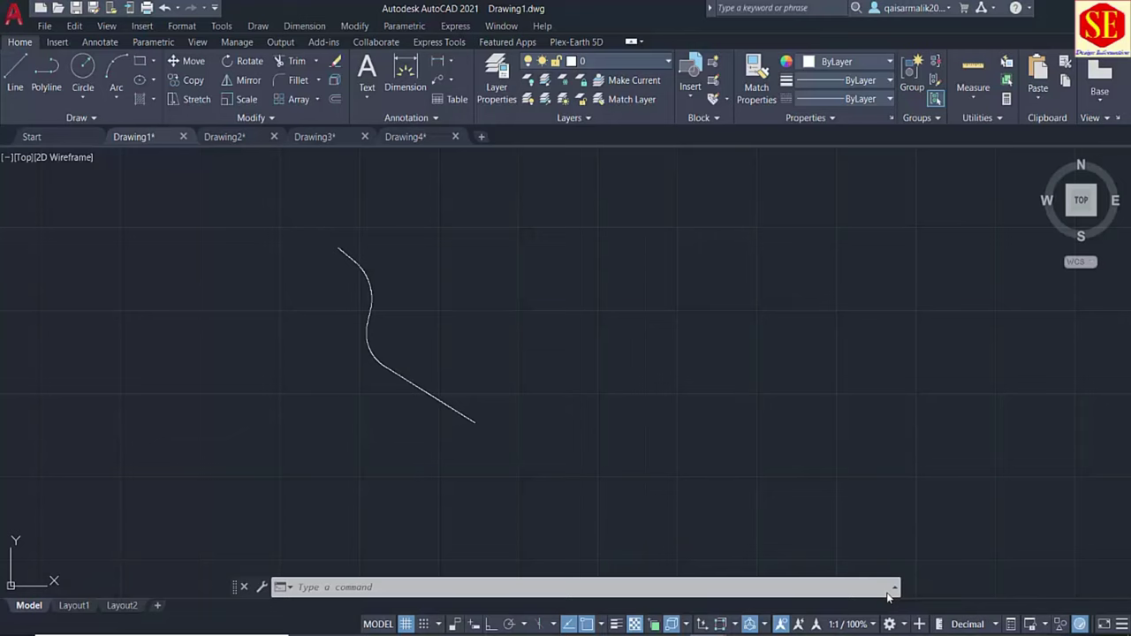
pyautogui.write('sc')
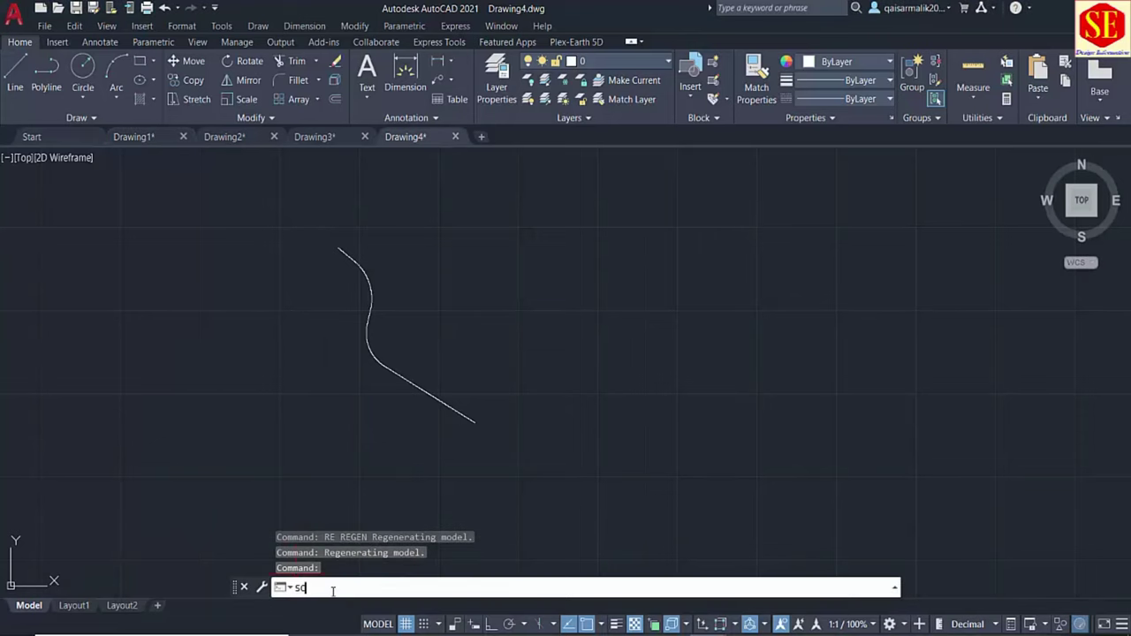
pyautogui.press('Return')
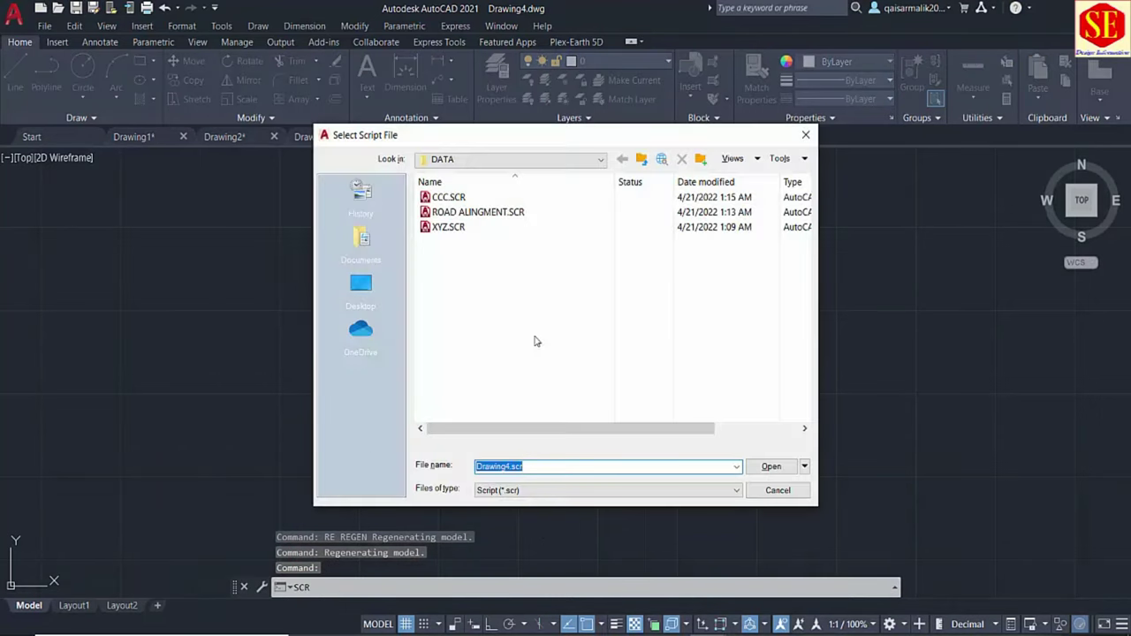